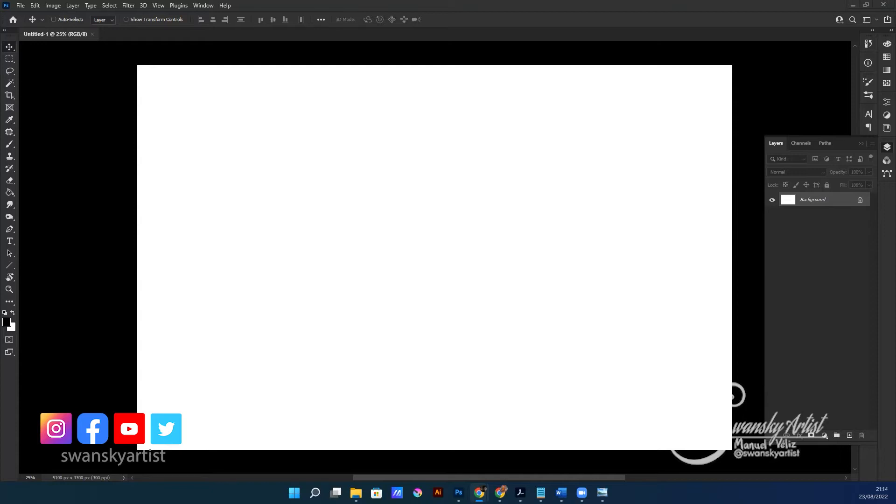
Activate the Brush tool on the blank canvas
click(277, 181)
key(b)
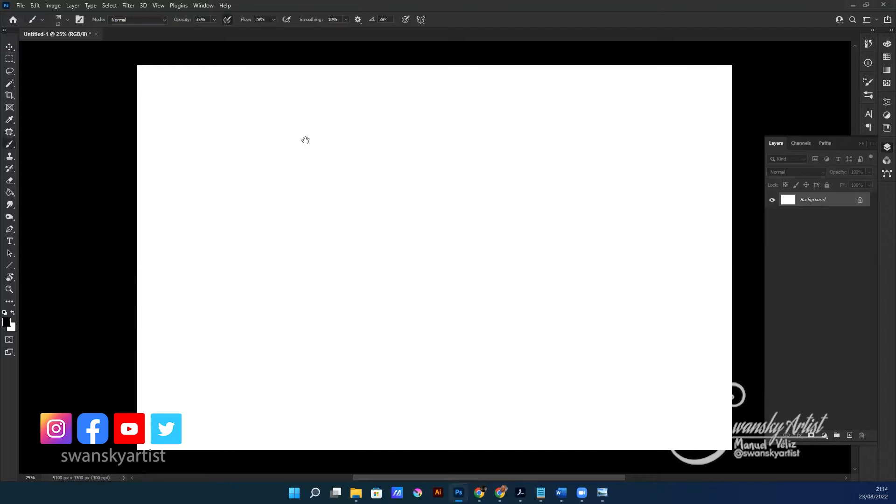
ctrl+click(315, 145)
drag(242, 255, 201, 260)
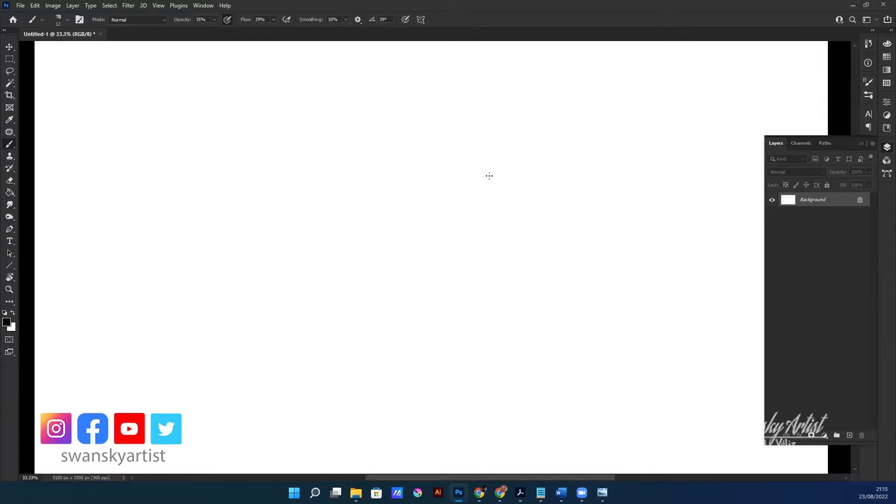
Detach the Layers panel from its dock and float it expanded over the canvas
click(885, 149)
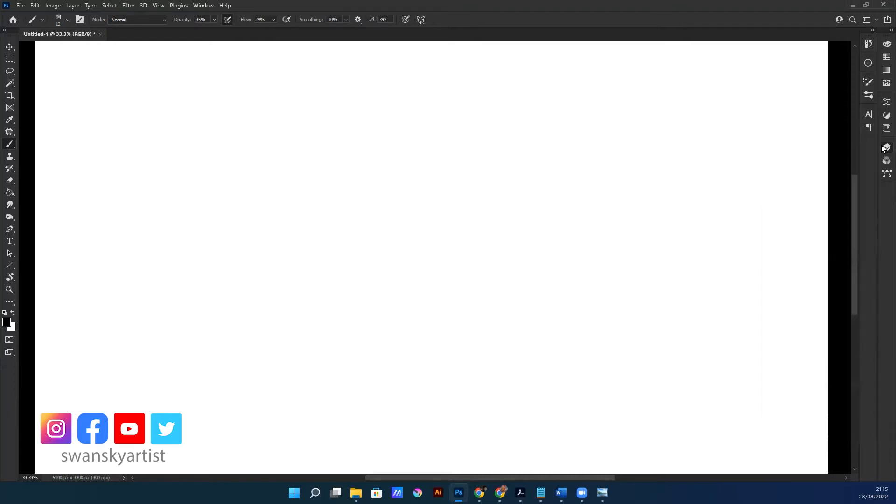
click(884, 147)
drag(883, 148, 253, 123)
click(240, 123)
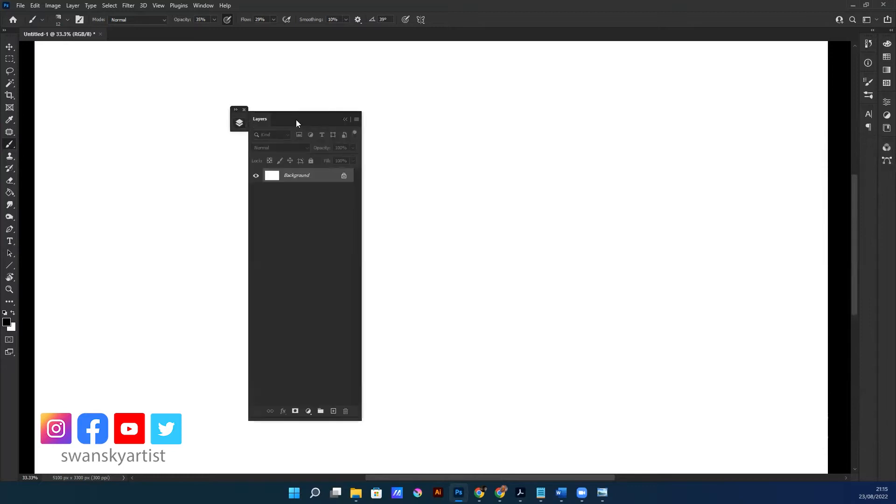
click(238, 123)
click(236, 111)
drag(282, 120, 161, 98)
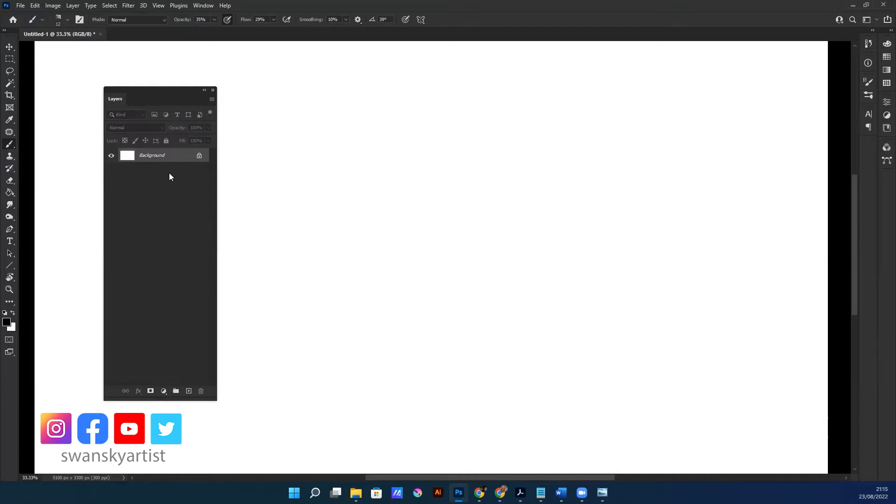
drag(178, 88, 179, 87)
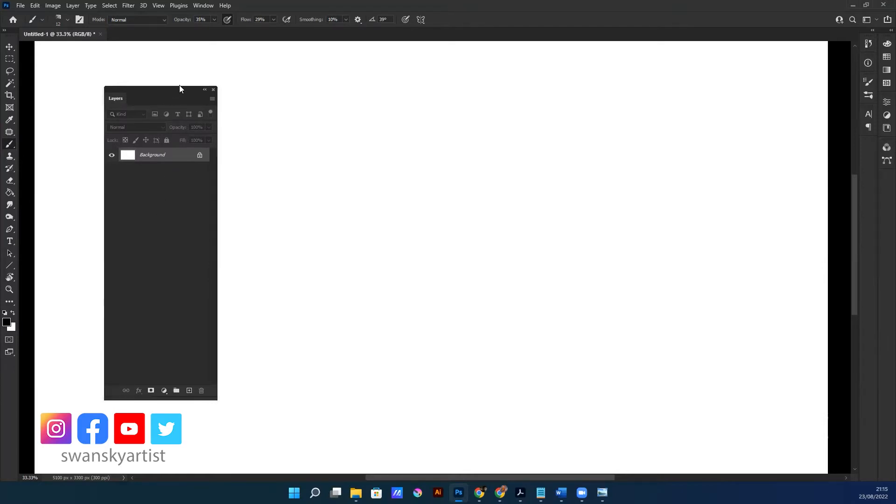
Add a new layer above the Background and choose the "kyle rough rectangle 1 1" brush preset
click(189, 390)
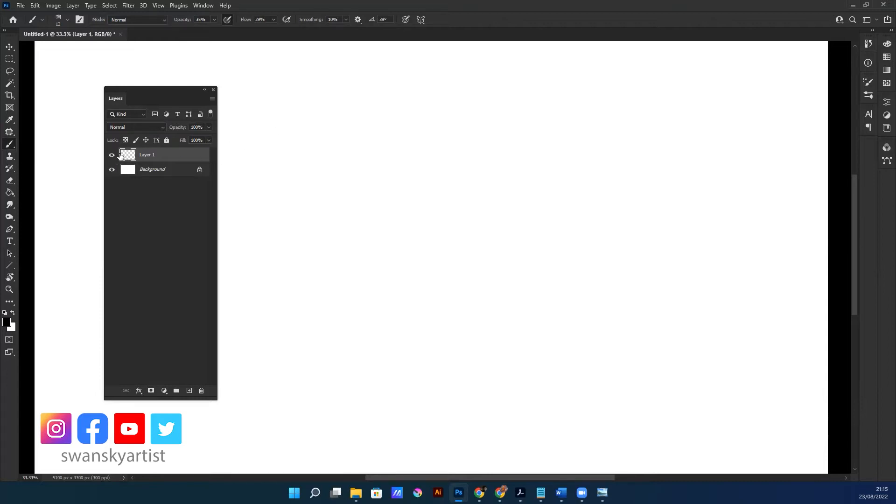
drag(180, 98, 473, 96)
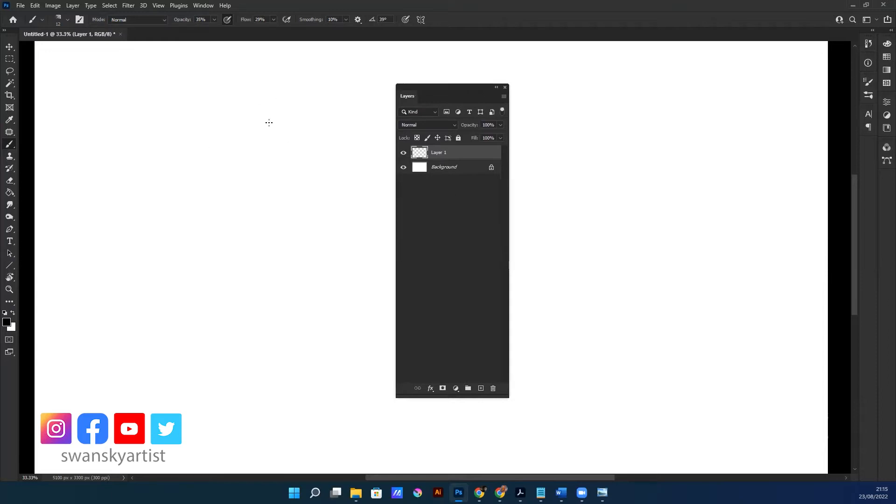
right_click(140, 155)
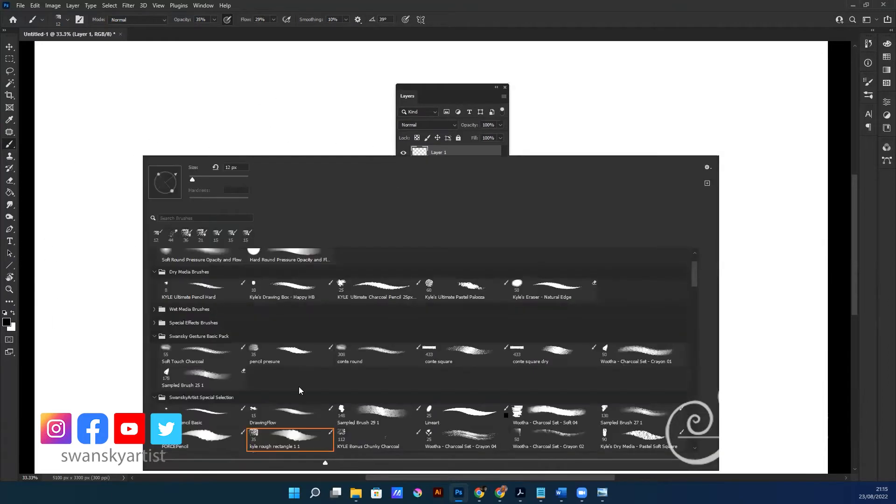
click(277, 448)
click(320, 120)
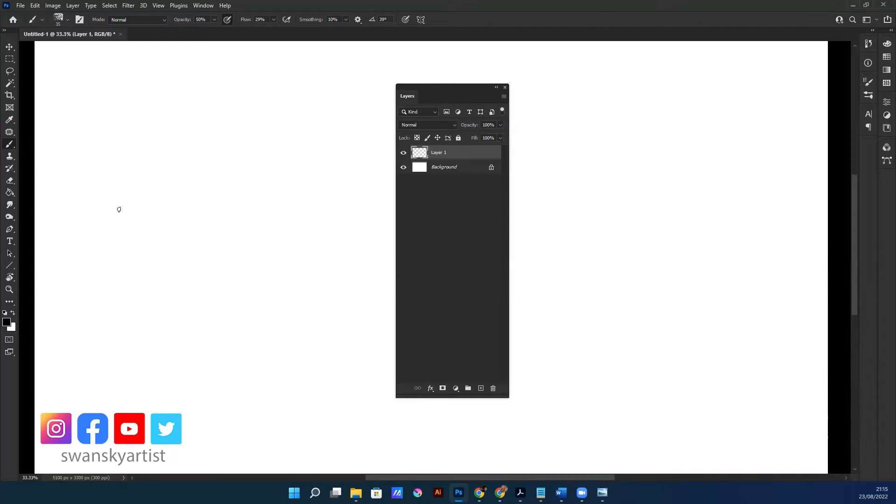
Sketch the head construction in three-quarter view: an oval cranium, the facial centre line, the jaw and a small ear
mouse_move(153, 150)
mouse_down()
mouse_move(218, 300)
mouse_move(216, 255)
mouse_up()
key(ctrl+z)
drag(121, 182, 173, 215)
mouse_move(259, 256)
mouse_down()
mouse_move(244, 131)
mouse_move(258, 234)
mouse_up()
mouse_move(181, 207)
mouse_down()
mouse_move(214, 245)
mouse_move(256, 264)
mouse_move(271, 256)
mouse_move(278, 213)
mouse_up()
drag(264, 260, 277, 151)
mouse_move(276, 152)
mouse_down()
mouse_move(279, 201)
mouse_move(267, 250)
mouse_up()
drag(181, 208, 191, 227)
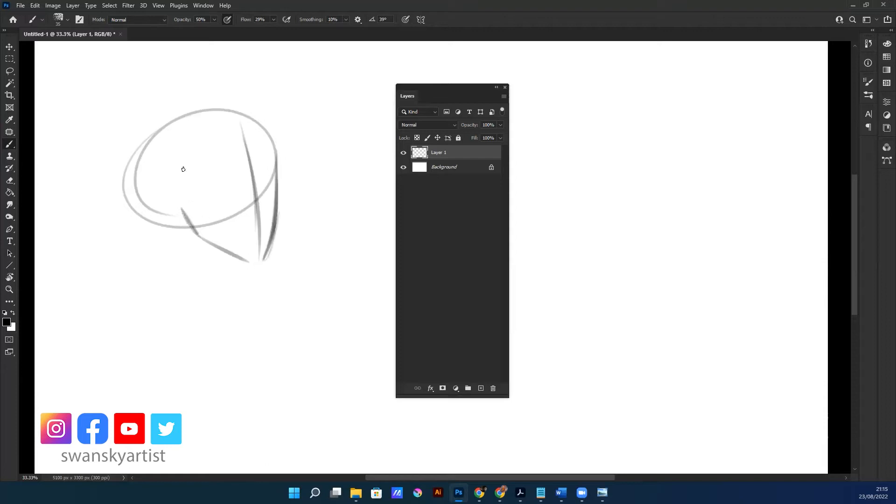
drag(159, 200, 175, 201)
drag(233, 113, 131, 208)
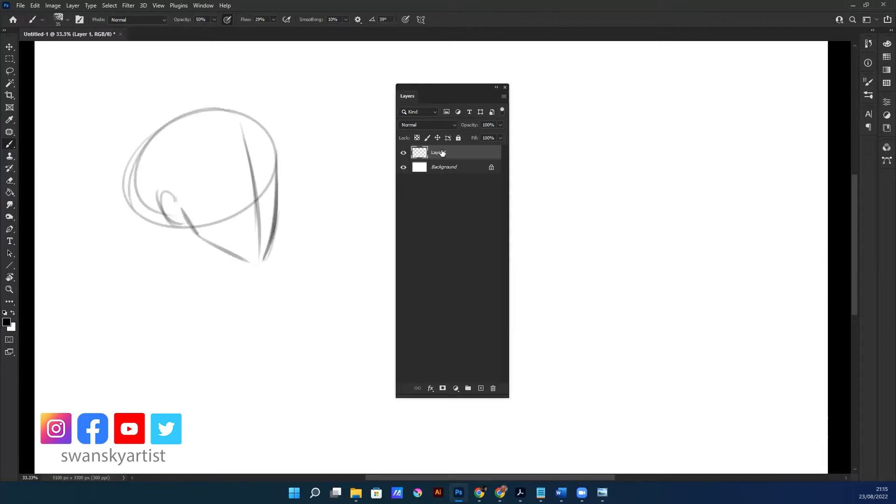
Reinforce the jaw, chin and front face contour, and erase the stray lines around the chin
drag(213, 243, 262, 252)
drag(275, 184, 261, 255)
drag(276, 167, 276, 210)
drag(275, 141, 273, 185)
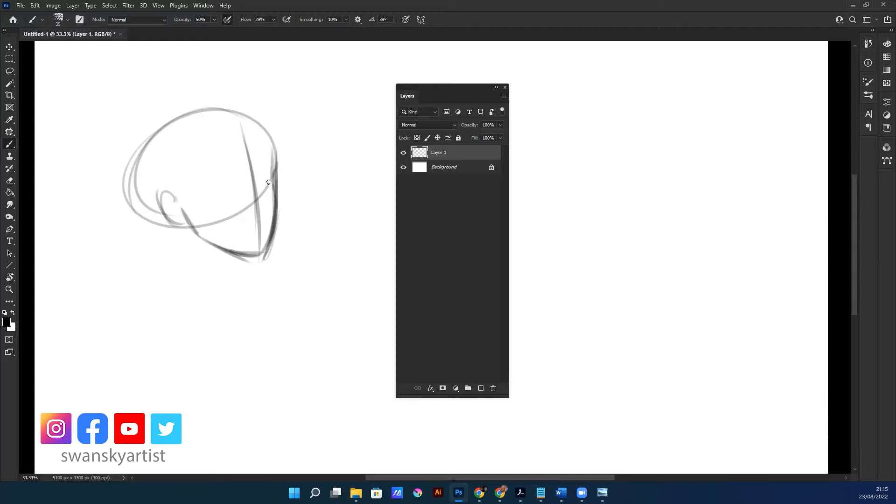
drag(273, 147, 275, 217)
mouse_move(182, 210)
mouse_down()
mouse_move(258, 264)
mouse_move(196, 239)
mouse_move(256, 265)
mouse_up()
mouse_move(206, 241)
mouse_down()
mouse_move(259, 255)
mouse_move(209, 252)
mouse_move(260, 244)
mouse_move(252, 270)
mouse_up()
key(e)
mouse_move(253, 270)
mouse_down()
mouse_move(203, 248)
mouse_move(203, 257)
mouse_move(259, 267)
mouse_move(285, 235)
mouse_move(256, 234)
mouse_move(265, 235)
mouse_move(270, 182)
mouse_up()
Sketch the neck below the head, with the nape curving down towards the shoulder and the throat muscles meeting in a V
key(b)
mouse_move(138, 157)
mouse_down()
mouse_move(200, 246)
mouse_move(159, 257)
mouse_up()
mouse_move(180, 235)
mouse_down()
mouse_move(211, 307)
mouse_move(231, 254)
mouse_up()
drag(167, 237, 129, 322)
mouse_move(223, 292)
mouse_down()
mouse_move(258, 316)
mouse_move(226, 285)
mouse_move(246, 303)
mouse_up()
drag(151, 281, 100, 325)
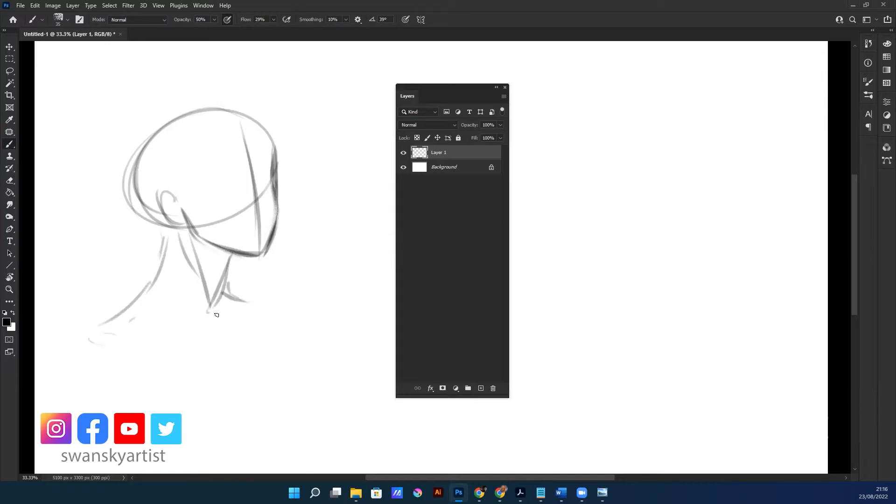
Sketch the collarbones out from the base of the throat and the outer contour of the near shoulder and arm
drag(210, 308, 200, 319)
drag(143, 320, 199, 319)
drag(139, 324, 259, 303)
drag(107, 328, 69, 389)
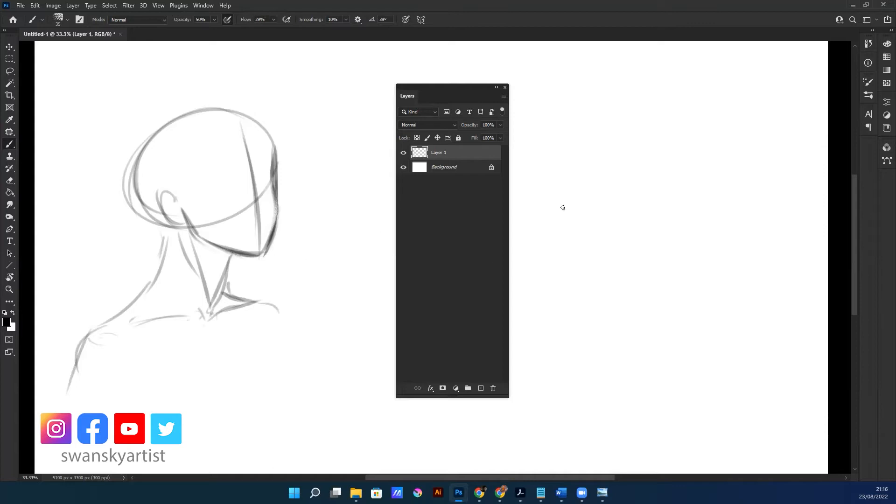
Add a second layer and draw two curved guide lines across the face for the brow and nose levels
click(479, 390)
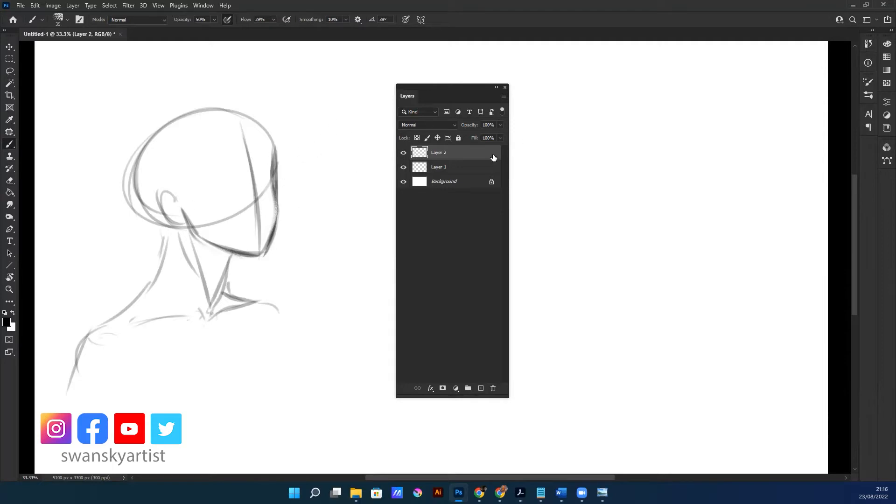
mouse_move(183, 201)
mouse_down()
mouse_move(269, 162)
mouse_move(258, 166)
mouse_up()
drag(183, 237, 282, 182)
drag(181, 204, 269, 163)
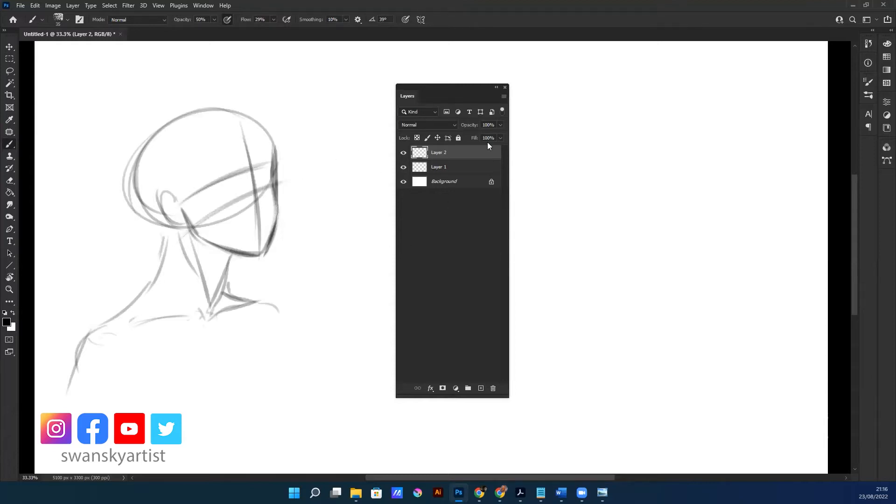
Sketch the eyes, nose and lips along the facial guides, and undo the last stroke
mouse_move(253, 182)
mouse_down()
mouse_move(267, 196)
mouse_move(261, 211)
mouse_move(269, 199)
mouse_up()
mouse_move(252, 212)
mouse_down()
mouse_move(267, 208)
mouse_move(259, 209)
mouse_up()
drag(242, 229, 269, 225)
mouse_move(262, 218)
mouse_down()
mouse_move(270, 221)
mouse_move(246, 230)
mouse_move(273, 221)
mouse_move(274, 176)
mouse_up()
mouse_move(218, 198)
mouse_down()
mouse_move(268, 167)
mouse_move(261, 185)
mouse_up()
key(ctrl+z)
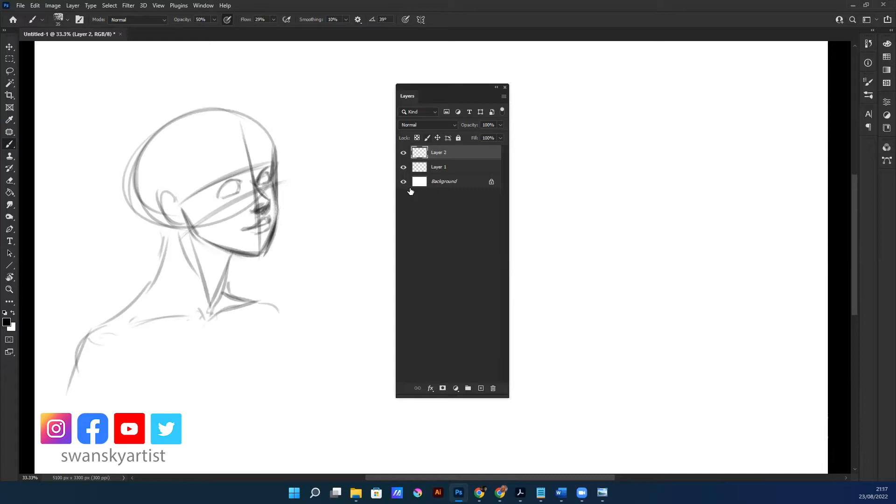
Toggle the visibility of Layer 2 and Layer 1 to compare the facial features with the head construction
click(403, 153)
click(404, 154)
click(404, 154)
click(403, 153)
click(403, 167)
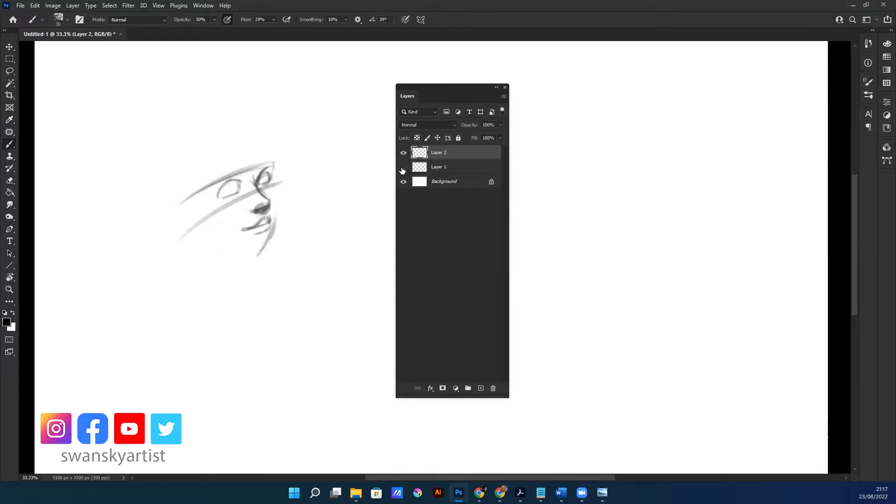
click(403, 167)
click(403, 167)
click(403, 167)
Set Layer 1's opacity to 64% and darken the front contour of the face on it
click(448, 167)
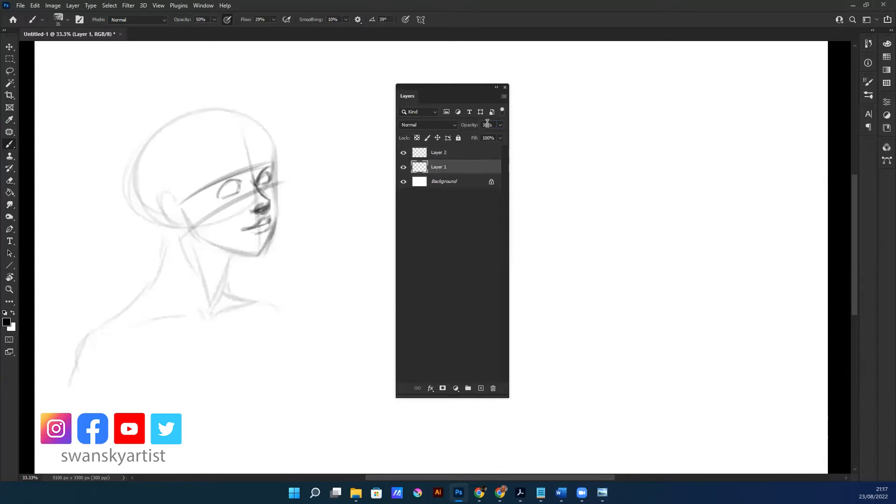
drag(467, 127, 479, 126)
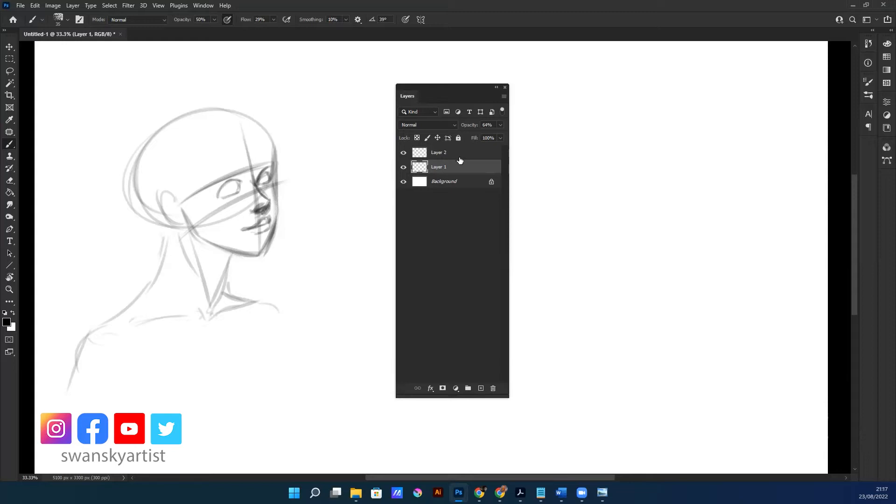
drag(273, 147, 269, 238)
drag(276, 195, 260, 251)
Make Layer 2 active and define the ear's outer rim and inner fold over the construction
click(436, 154)
click(405, 154)
click(405, 153)
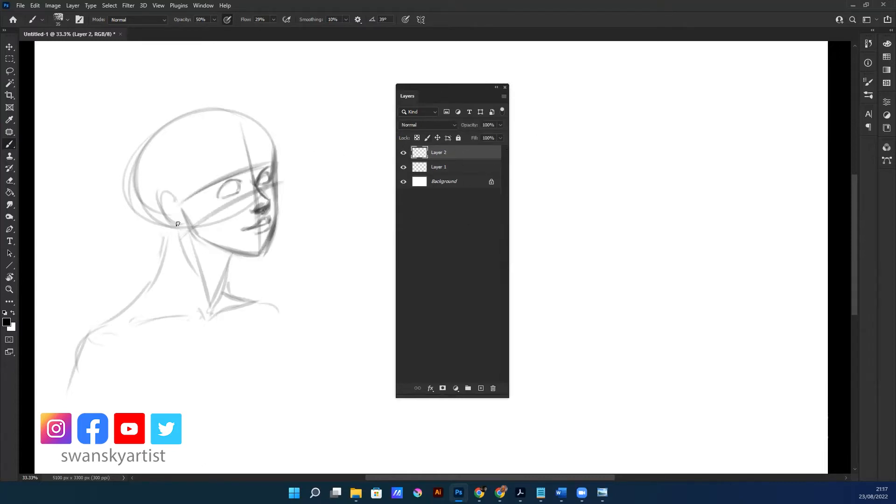
mouse_move(166, 198)
mouse_down()
mouse_move(172, 213)
mouse_move(170, 197)
mouse_move(176, 213)
mouse_move(178, 205)
mouse_move(168, 217)
mouse_move(182, 225)
mouse_move(178, 205)
mouse_move(179, 226)
mouse_up()
drag(172, 217, 185, 224)
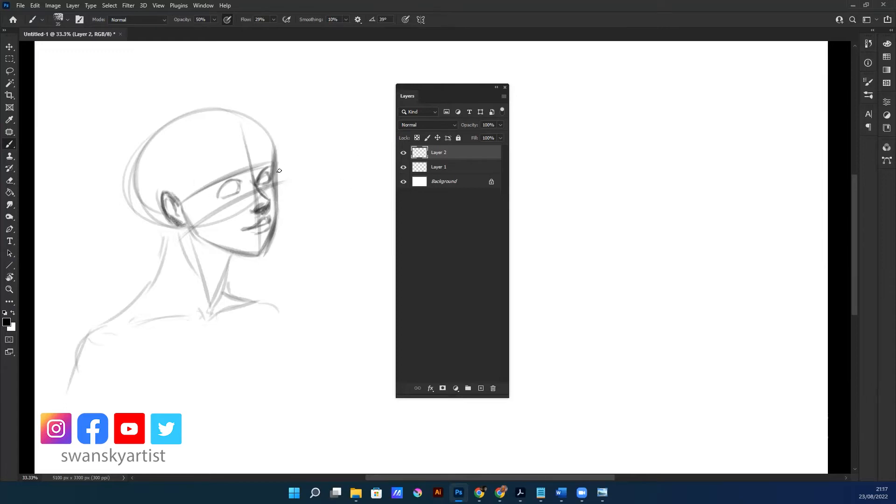
Darken the forehead and far-eye contour, and the jawline just below the ear
drag(273, 157, 270, 180)
drag(279, 144, 277, 155)
drag(196, 209, 188, 230)
drag(190, 227, 218, 241)
Draw the pupils, upper eyelids and eyebrows for both eyes on the face
drag(248, 196, 333, 170)
drag(232, 270, 227, 306)
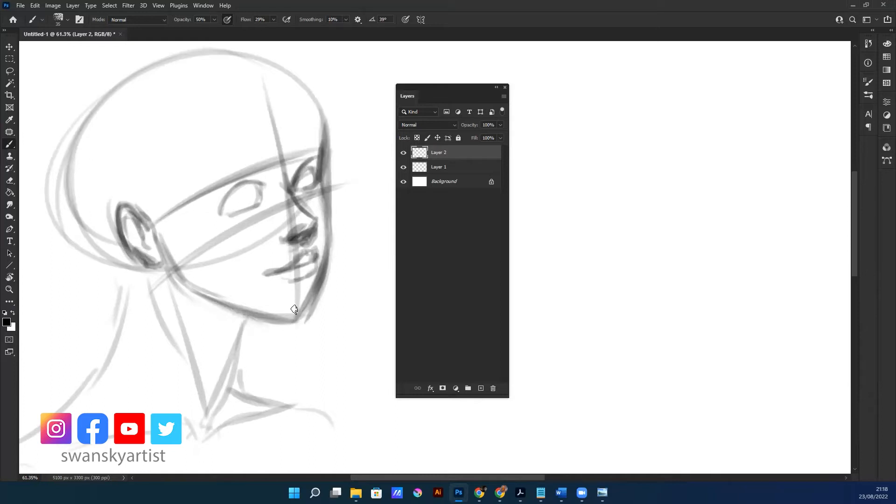
mouse_move(240, 205)
mouse_down()
mouse_move(252, 190)
mouse_move(246, 194)
mouse_up()
mouse_move(306, 181)
mouse_down()
mouse_move(312, 167)
mouse_move(311, 177)
mouse_up()
mouse_move(242, 187)
mouse_down()
mouse_move(247, 199)
mouse_move(238, 196)
mouse_move(248, 187)
mouse_move(250, 199)
mouse_move(256, 189)
mouse_move(240, 184)
mouse_move(214, 196)
mouse_move(252, 180)
mouse_up()
mouse_move(219, 205)
mouse_down()
mouse_move(245, 182)
mouse_move(294, 172)
mouse_move(310, 159)
mouse_up()
mouse_move(210, 176)
mouse_down()
mouse_move(274, 159)
mouse_move(207, 177)
mouse_move(225, 162)
mouse_move(198, 197)
mouse_move(221, 166)
mouse_up()
mouse_move(298, 152)
mouse_down()
mouse_move(291, 194)
mouse_move(306, 143)
mouse_move(318, 143)
mouse_move(304, 146)
mouse_move(320, 138)
mouse_up()
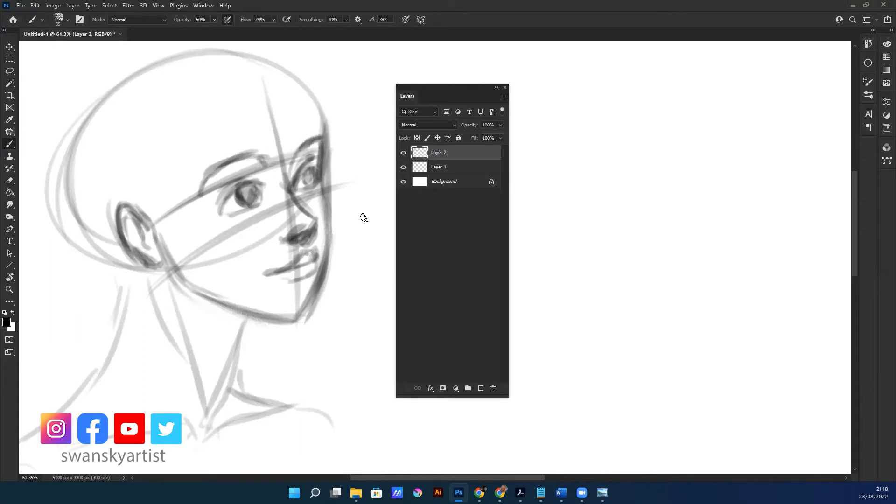
Add a third layer and sketch the hairline from the forehead parting down to the ear
mouse_move(321, 266)
mouse_down()
mouse_move(309, 266)
mouse_move(334, 264)
mouse_move(242, 263)
mouse_up()
click(481, 389)
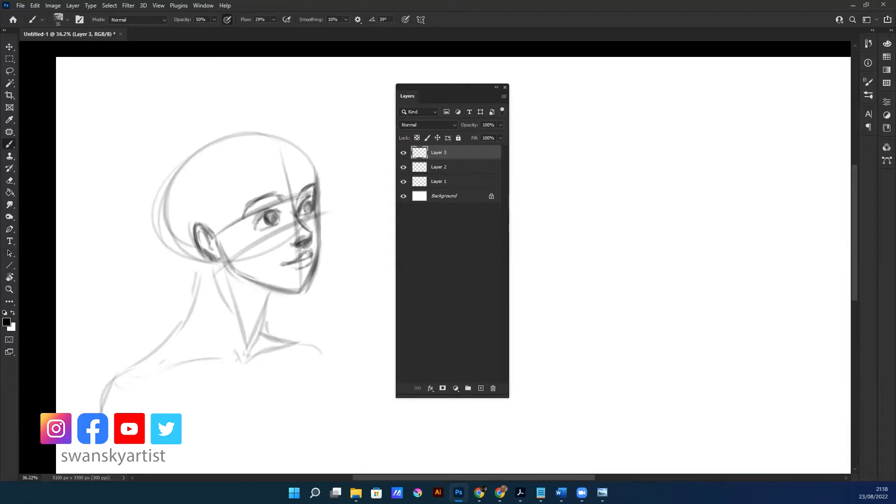
click(603, 493)
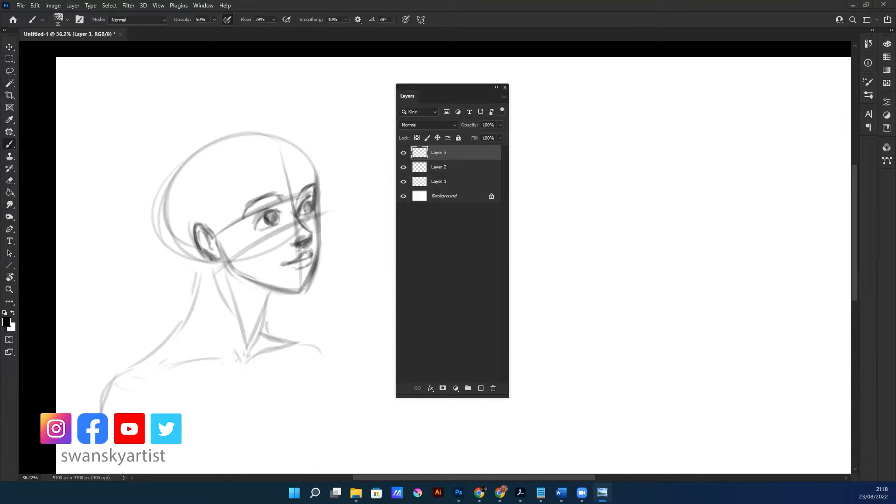
click(334, 199)
mouse_move(281, 167)
mouse_down()
mouse_move(267, 151)
mouse_move(196, 218)
mouse_move(291, 164)
mouse_move(201, 210)
mouse_move(290, 169)
mouse_move(273, 138)
mouse_move(264, 167)
mouse_move(232, 198)
mouse_up()
drag(253, 157, 212, 229)
drag(251, 159, 221, 223)
drag(230, 186, 208, 229)
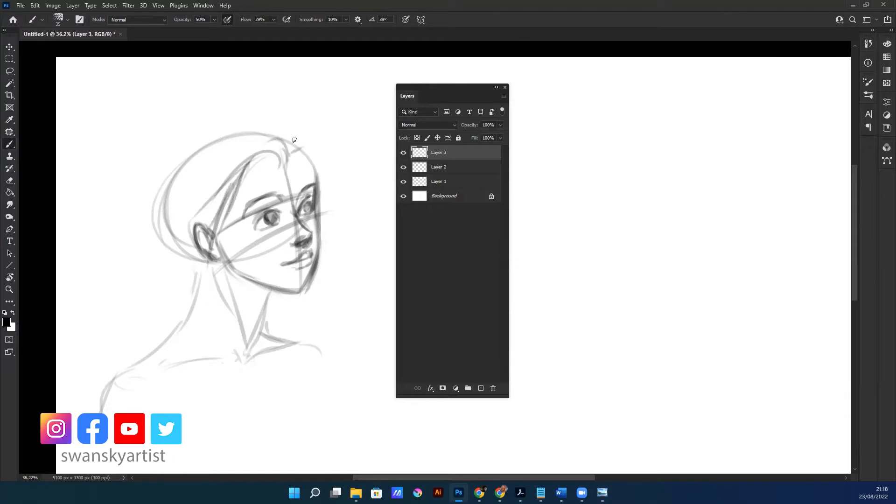
Sketch the hair strands sweeping from the parting over the forehead and back past the temple
drag(292, 145, 282, 152)
mouse_move(332, 168)
mouse_down()
mouse_move(326, 148)
mouse_move(321, 180)
mouse_up()
mouse_move(243, 188)
mouse_down()
mouse_move(275, 152)
mouse_move(299, 146)
mouse_up()
mouse_move(261, 159)
mouse_down()
mouse_move(308, 136)
mouse_move(294, 153)
mouse_move(284, 127)
mouse_move(309, 141)
mouse_move(235, 201)
mouse_up()
drag(292, 131, 212, 205)
mouse_move(302, 150)
mouse_down()
mouse_move(308, 127)
mouse_move(203, 208)
mouse_up()
drag(257, 127, 242, 149)
Sketch the long hair flowing behind the head and curving down to the shoulder
mouse_move(188, 216)
mouse_down()
mouse_move(244, 148)
mouse_move(83, 245)
mouse_up()
drag(140, 198, 101, 254)
drag(152, 221, 139, 241)
mouse_move(109, 266)
mouse_down()
mouse_move(84, 309)
mouse_move(82, 350)
mouse_move(98, 369)
mouse_up()
Draw the hair locks on the far side of the forehead and build up the hair volume over the crown
drag(351, 169, 323, 205)
mouse_move(336, 134)
mouse_down()
mouse_move(335, 191)
mouse_move(343, 180)
mouse_up()
drag(330, 138, 306, 158)
mouse_move(323, 136)
mouse_down()
mouse_move(309, 155)
mouse_move(257, 140)
mouse_up()
drag(322, 133, 240, 166)
mouse_move(305, 159)
mouse_down()
mouse_move(317, 134)
mouse_move(318, 148)
mouse_move(321, 126)
mouse_move(297, 110)
mouse_up()
drag(244, 125, 124, 189)
drag(333, 139, 326, 192)
mouse_move(341, 186)
mouse_down()
mouse_move(312, 222)
mouse_move(348, 178)
mouse_move(326, 236)
mouse_up()
key(ctrl+z)
key(ctrl+z)
key(ctrl+z)
key(ctrl+z)
key(ctrl+z)
Draw the wavy hair lock falling along the far cheek and curling outward below the chin
drag(335, 154, 324, 196)
mouse_move(332, 139)
mouse_down()
mouse_move(335, 201)
mouse_move(313, 231)
mouse_move(335, 226)
mouse_move(322, 253)
mouse_move(321, 208)
mouse_move(343, 255)
mouse_move(332, 248)
mouse_move(314, 287)
mouse_up()
mouse_move(333, 229)
mouse_down()
mouse_move(319, 282)
mouse_move(287, 312)
mouse_move(348, 325)
mouse_move(349, 347)
mouse_up()
drag(297, 294, 352, 343)
drag(327, 322, 335, 339)
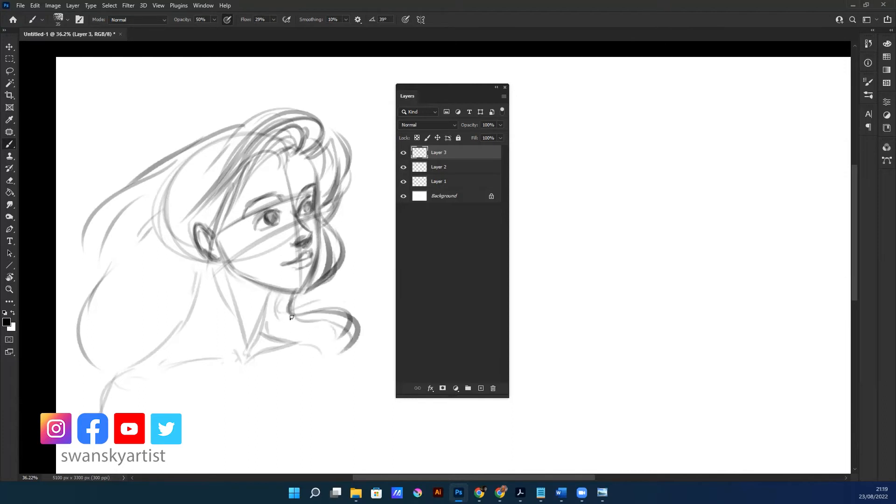
mouse_move(297, 294)
mouse_down()
mouse_move(294, 312)
mouse_move(355, 343)
mouse_up()
drag(299, 320, 340, 356)
Draw the hair strands falling in front of and behind the ear and sweeping back along the neck
drag(228, 206, 214, 288)
mouse_move(236, 189)
mouse_down()
mouse_move(218, 233)
mouse_move(212, 317)
mouse_up()
drag(203, 262, 186, 293)
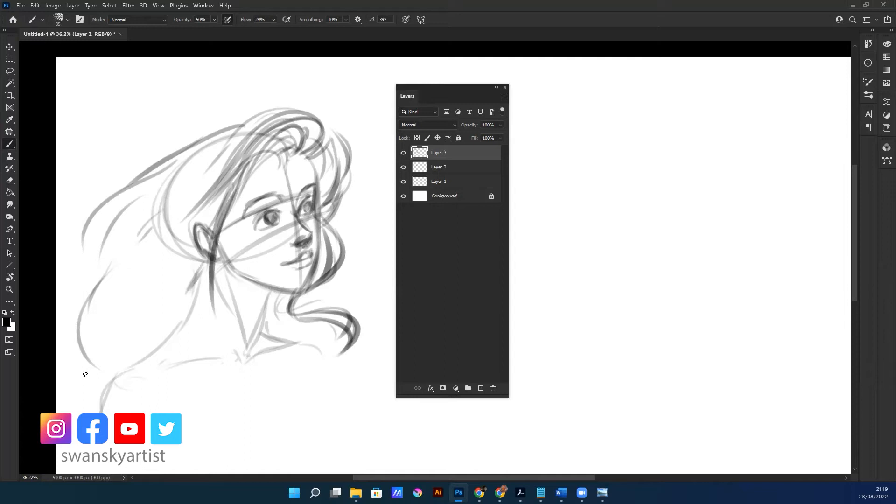
mouse_move(201, 216)
mouse_down()
mouse_move(174, 237)
mouse_move(159, 287)
mouse_up()
mouse_move(200, 272)
mouse_down()
mouse_move(167, 332)
mouse_move(124, 354)
mouse_up()
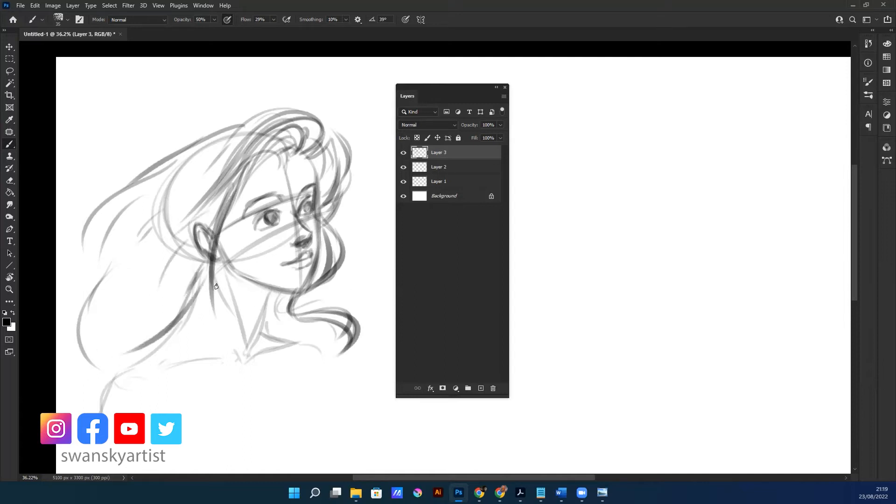
Redraw the face guide lines, brow line, cheek, jaw and forehead contours with darker strokes on Layer 3
drag(219, 259, 329, 216)
drag(234, 256, 318, 218)
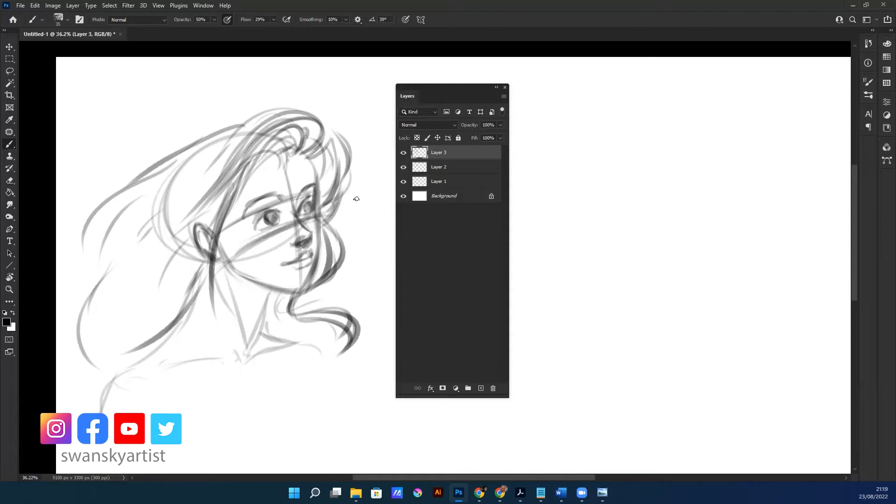
drag(323, 181, 225, 217)
mouse_move(312, 216)
mouse_down()
mouse_move(315, 160)
mouse_move(317, 191)
mouse_up()
drag(316, 223, 307, 276)
drag(220, 248, 298, 290)
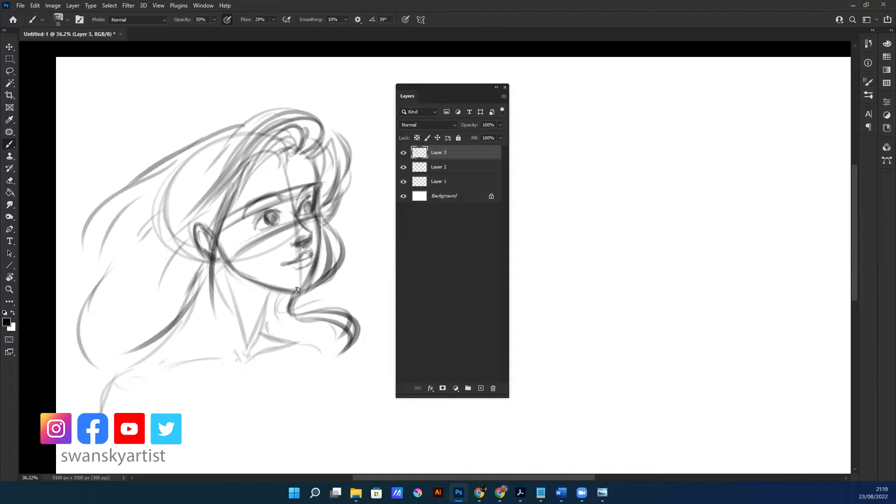
drag(309, 152, 322, 185)
Darken the hair locks beside the ear and far cheek, and draw the near shoulder line to the throat
drag(214, 265, 216, 303)
drag(236, 184, 218, 227)
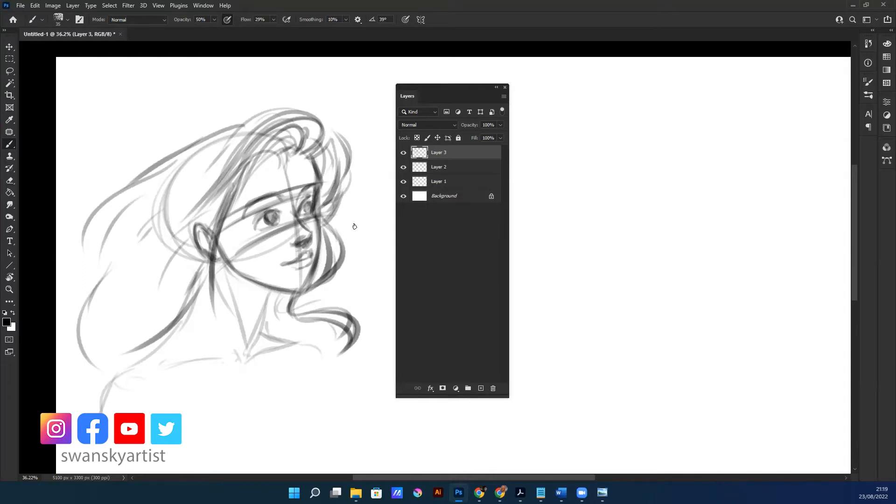
drag(322, 223, 340, 257)
mouse_move(96, 398)
mouse_down()
mouse_move(173, 354)
mouse_move(240, 350)
mouse_up()
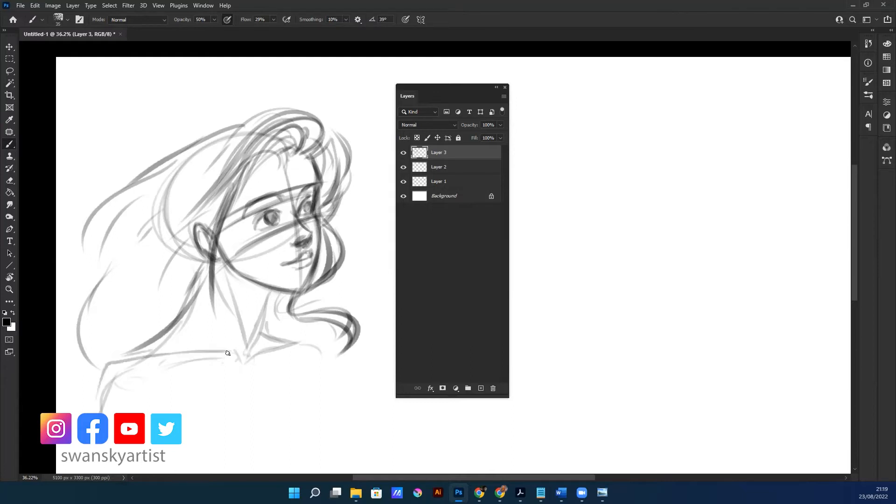
Darken the near shoulder corner and draw the outer and inner contours of the upper arm
drag(167, 334, 141, 354)
mouse_move(98, 407)
mouse_down()
mouse_move(125, 352)
mouse_move(99, 412)
mouse_up()
drag(111, 365, 124, 412)
drag(122, 357, 100, 406)
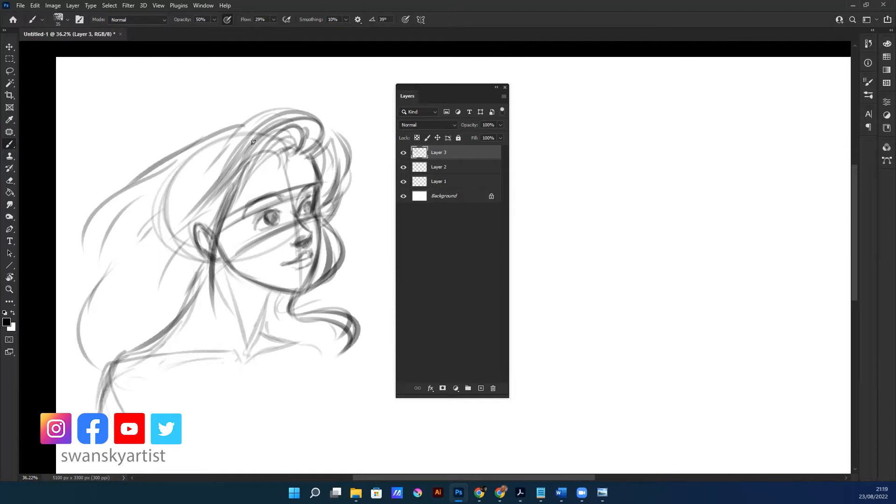
Draw long curved hair strands sweeping down the back of the hair mass behind the head
mouse_move(179, 162)
mouse_down()
mouse_move(249, 123)
mouse_move(139, 206)
mouse_move(95, 262)
mouse_up()
drag(181, 155, 92, 264)
mouse_move(124, 209)
mouse_down()
mouse_move(88, 286)
mouse_move(106, 251)
mouse_up()
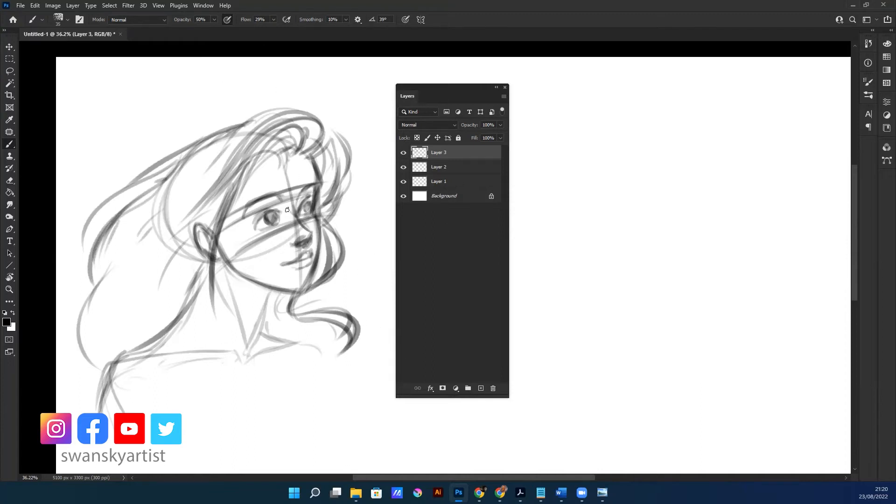
Draw hair strands behind the ear and across the neck, and darken the neck-to-shoulder slope
drag(176, 254, 168, 322)
drag(216, 303, 216, 312)
mouse_move(242, 283)
mouse_down()
mouse_move(225, 268)
mouse_move(227, 251)
mouse_move(240, 311)
mouse_move(222, 295)
mouse_move(201, 344)
mouse_up()
drag(123, 356, 167, 350)
drag(225, 265, 181, 340)
drag(117, 358, 166, 348)
Draw a dark curved band around the neck below the jaw and darken the throat lines beside it
drag(226, 324, 245, 328)
mouse_move(270, 293)
mouse_down()
mouse_move(260, 332)
mouse_move(263, 318)
mouse_move(254, 318)
mouse_move(263, 319)
mouse_move(265, 308)
mouse_move(249, 325)
mouse_move(229, 324)
mouse_move(259, 318)
mouse_up()
mouse_move(206, 295)
mouse_down()
mouse_move(198, 304)
mouse_move(222, 318)
mouse_move(261, 313)
mouse_up()
mouse_move(197, 320)
mouse_down()
mouse_move(238, 327)
mouse_move(269, 301)
mouse_move(249, 352)
mouse_up()
drag(266, 321, 252, 350)
mouse_move(277, 297)
mouse_down()
mouse_move(267, 314)
mouse_move(220, 321)
mouse_move(232, 313)
mouse_up()
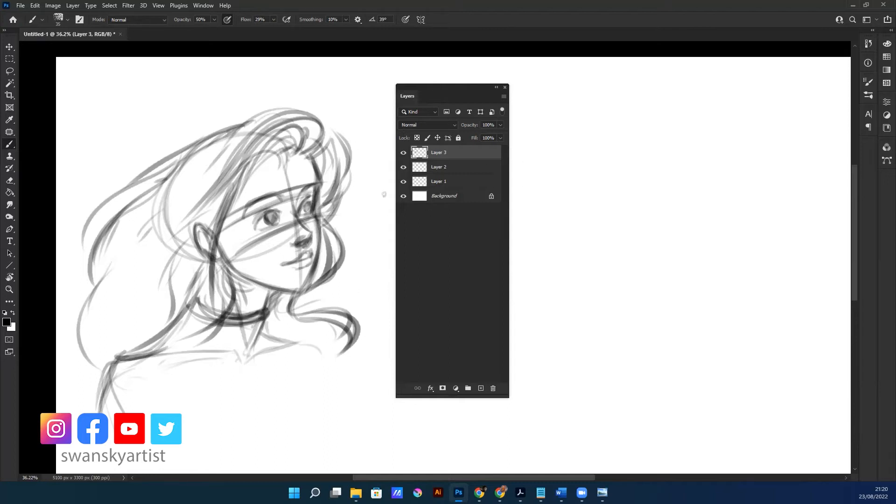
Add short dark strokes hanging below the ear
scroll(318, 227, down, 2)
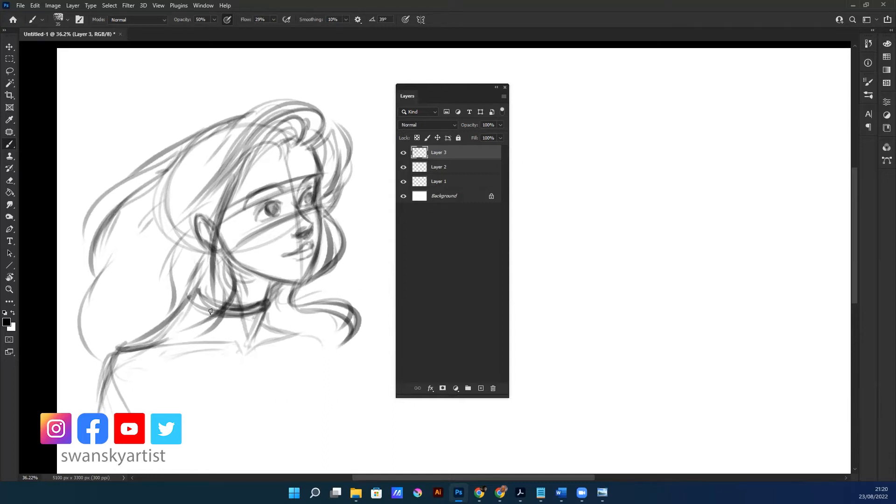
drag(215, 252, 219, 261)
drag(216, 265, 221, 287)
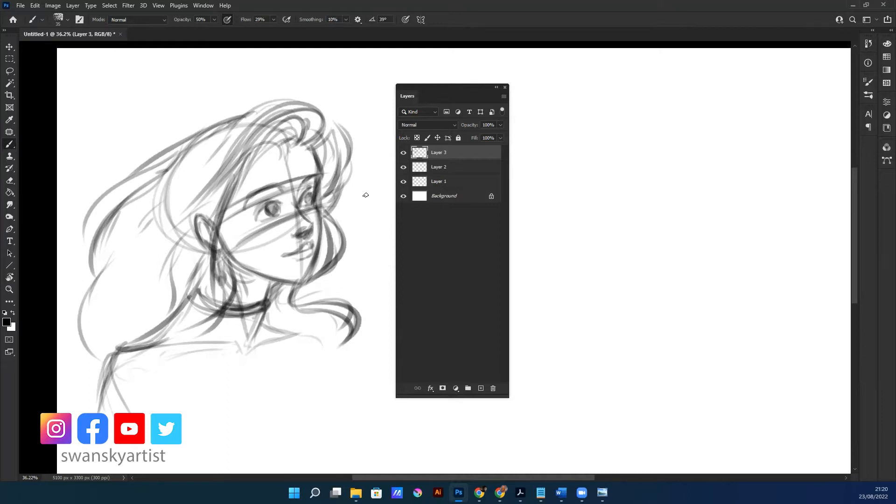
Draw the near cheek contour from the temple down to the jaw and add curved strands beneath the jaw
drag(239, 188, 228, 246)
drag(223, 214, 222, 247)
mouse_move(238, 188)
mouse_down()
mouse_move(246, 270)
mouse_move(262, 293)
mouse_up()
drag(225, 215, 278, 308)
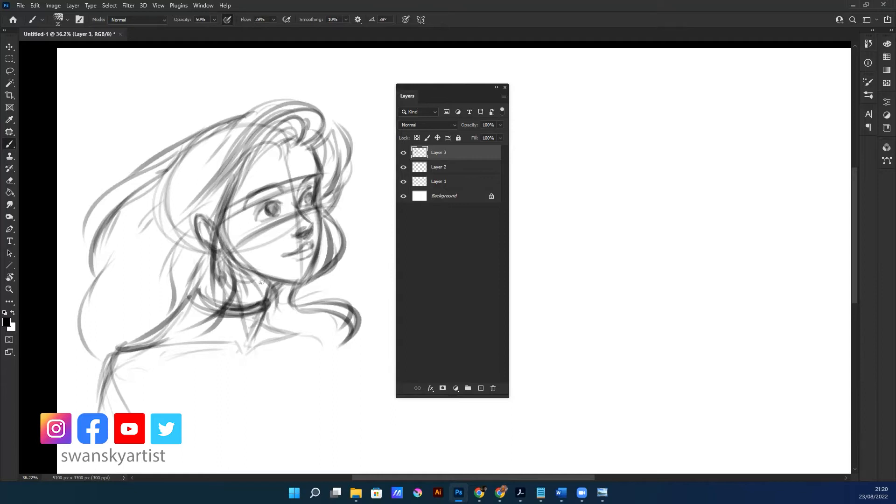
drag(264, 255, 240, 319)
drag(234, 266, 247, 318)
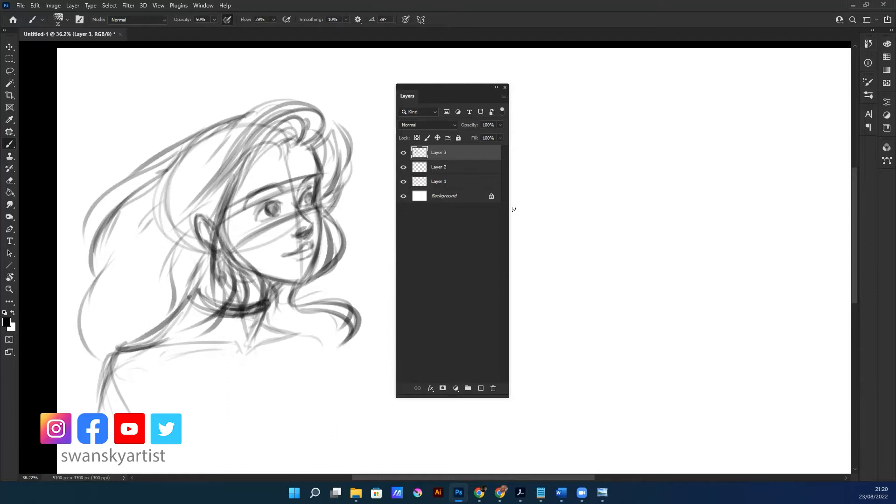
Set the opacity of Layers 1, 2 and 3 to 50%, and reduce it further to 34%
shift+click(441, 182)
click(495, 127)
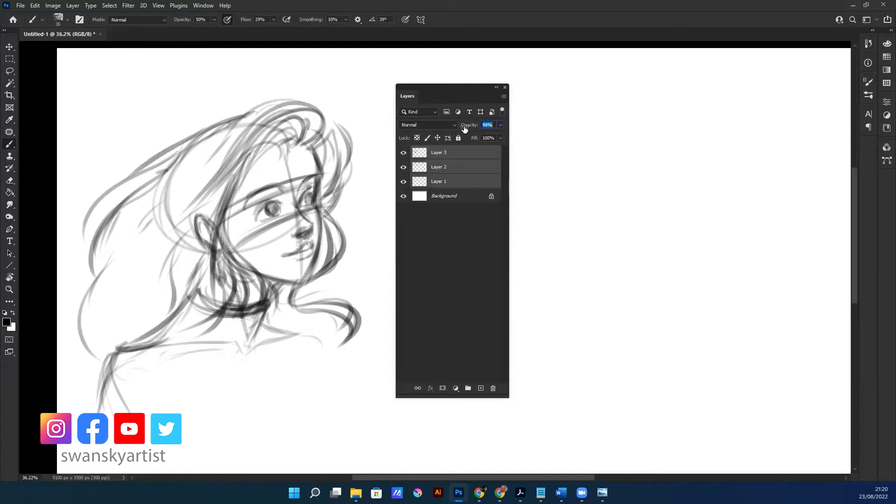
text(50)
key(Return)
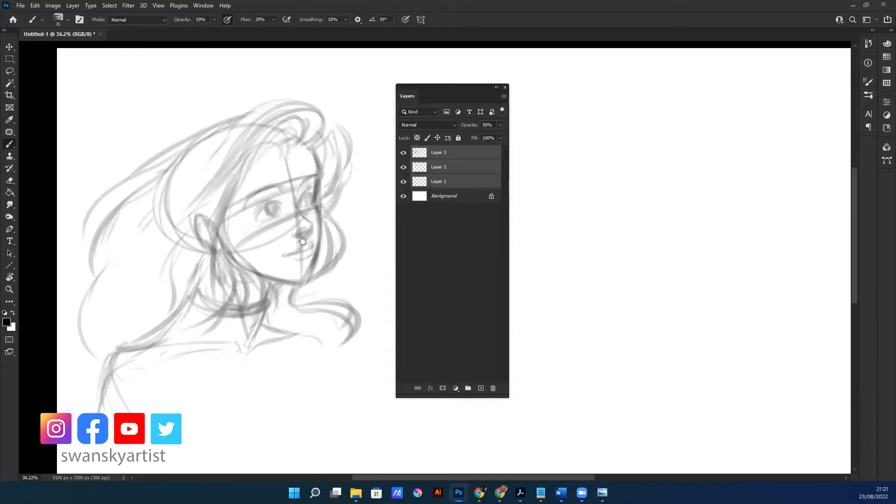
drag(302, 241, 306, 252)
click(451, 182)
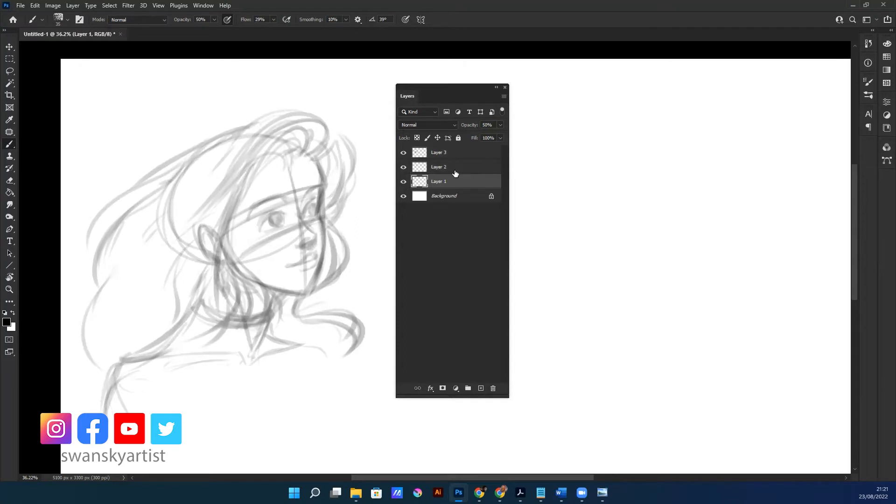
click(462, 167)
shift+click(467, 152)
drag(475, 126, 469, 125)
Add a new layer above Layer 3 and set the brush size to 15 px
click(447, 183)
click(479, 389)
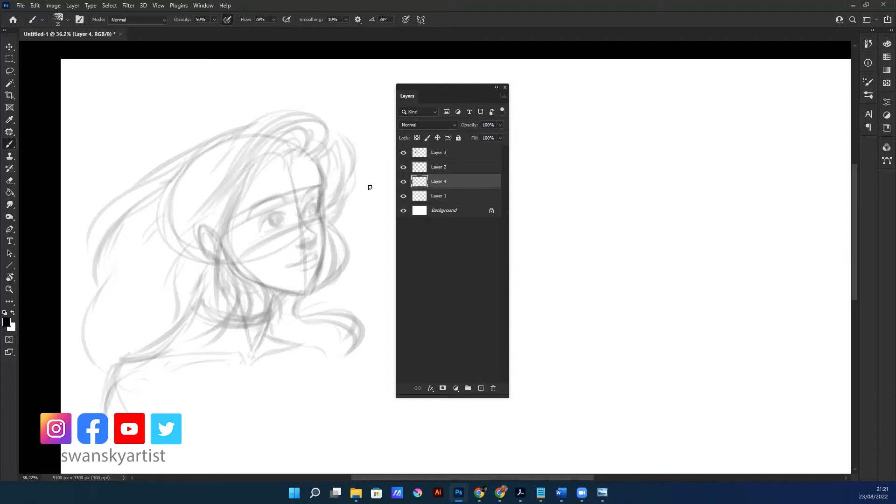
drag(441, 181, 452, 150)
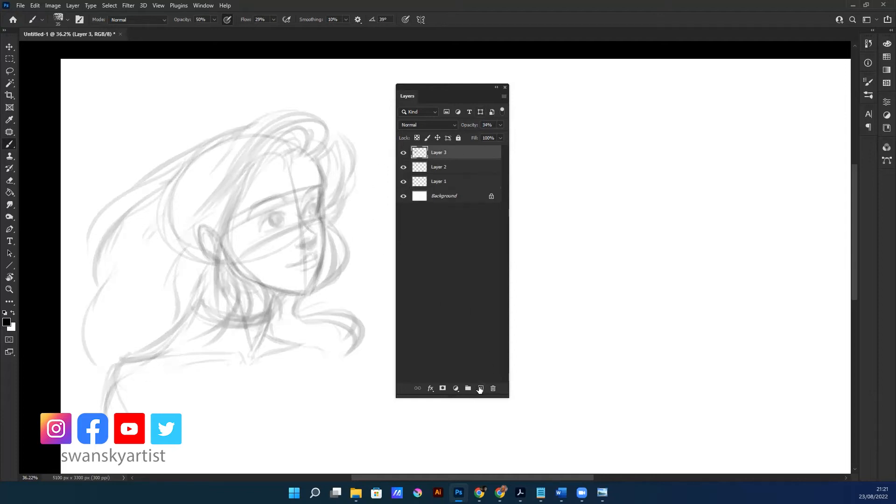
right_click(280, 194)
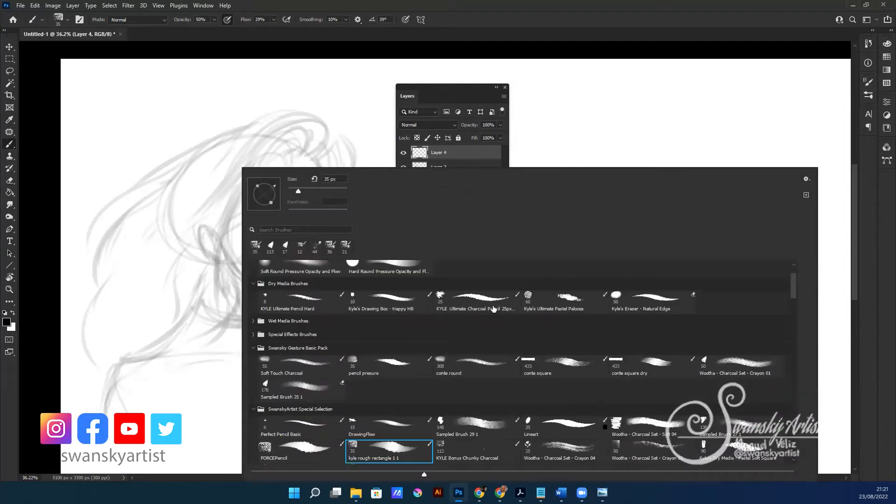
double_click(325, 180)
text(15)
key(Return)
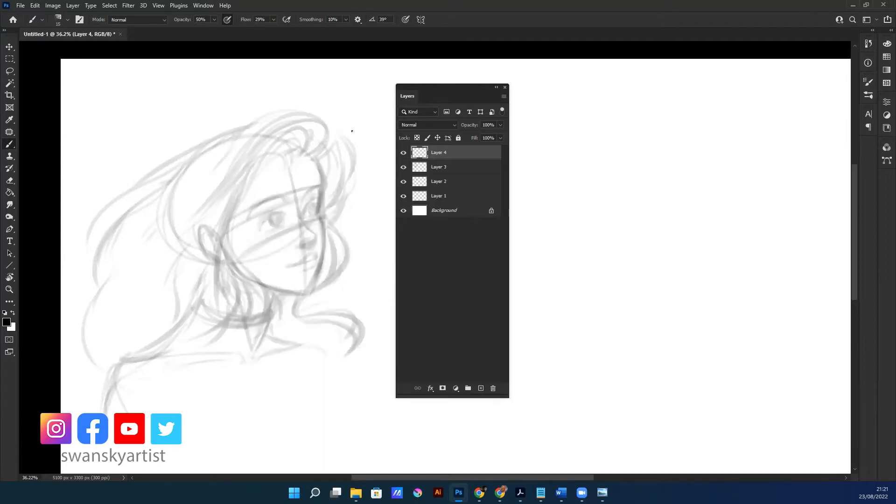
Outline the far side of the face on Layer 4, from the eye socket over the cheekbone to the chin
ctrl+click(340, 230)
ctrl+click(335, 240)
drag(278, 296, 295, 307)
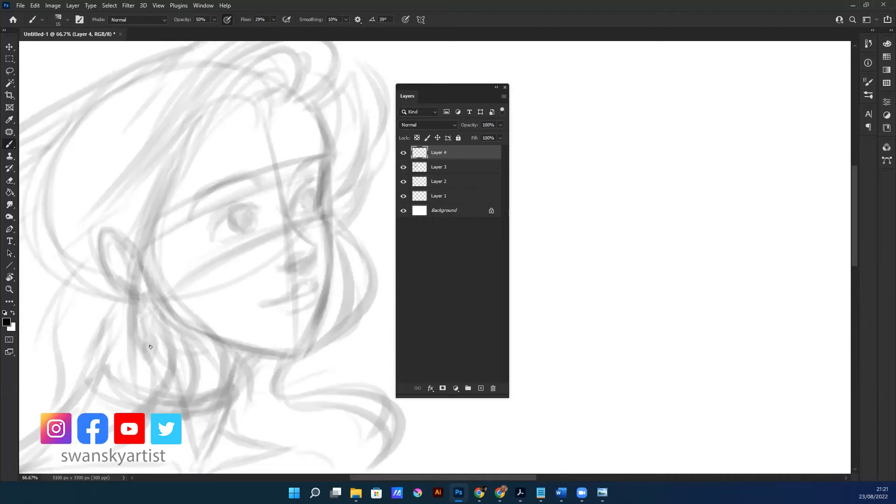
drag(327, 172, 322, 204)
mouse_move(332, 166)
mouse_down()
mouse_move(326, 218)
mouse_move(320, 198)
mouse_move(332, 236)
mouse_move(318, 203)
mouse_move(318, 313)
mouse_move(329, 233)
mouse_move(307, 336)
mouse_up()
drag(337, 251, 299, 346)
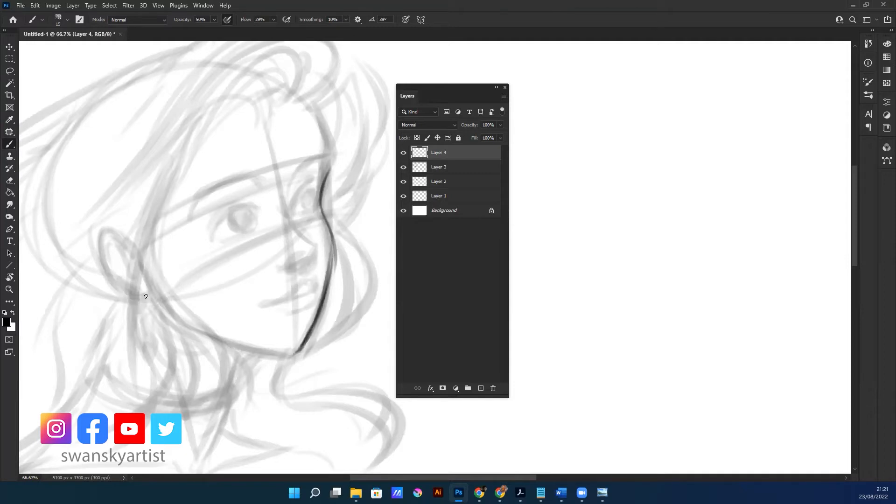
Draw the jawline from below the ear to the chin and reinforce the far cheek contour
mouse_move(158, 294)
mouse_down()
mouse_move(231, 341)
mouse_move(282, 347)
mouse_up()
drag(219, 333, 280, 343)
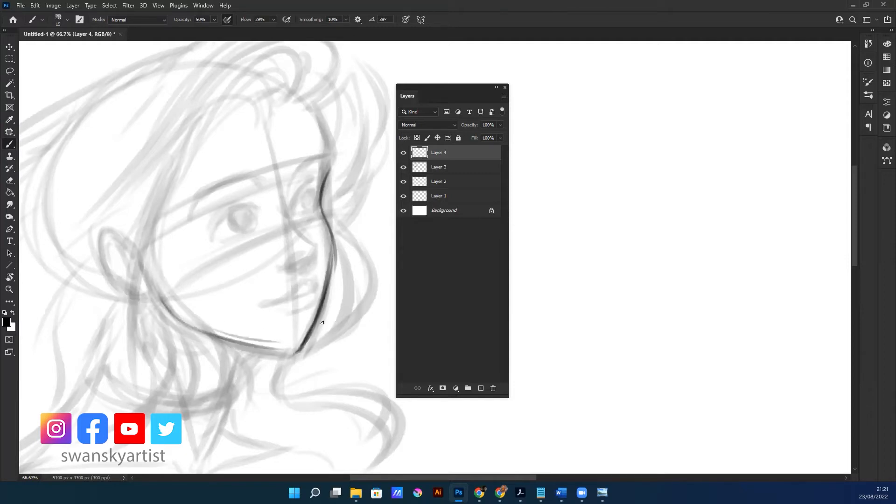
mouse_move(214, 336)
mouse_down()
mouse_move(293, 351)
mouse_move(300, 344)
mouse_up()
drag(330, 263, 328, 220)
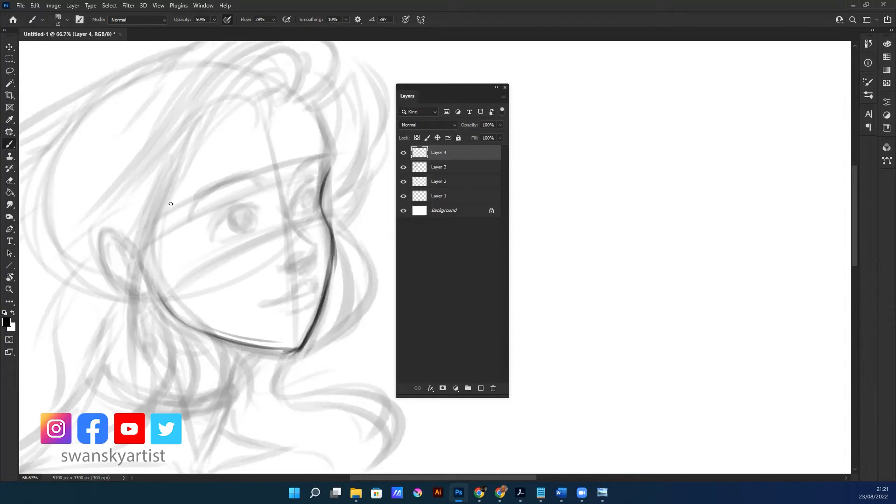
Draw the hairline from the parting down past the temple, extending into a long lock in front of the ear
mouse_move(280, 104)
mouse_down()
mouse_move(292, 82)
mouse_move(287, 70)
mouse_up()
mouse_move(283, 70)
mouse_down()
mouse_move(236, 98)
mouse_move(215, 131)
mouse_up()
mouse_move(274, 80)
mouse_down()
mouse_move(241, 93)
mouse_move(192, 164)
mouse_up()
drag(223, 105, 148, 226)
drag(196, 151, 129, 280)
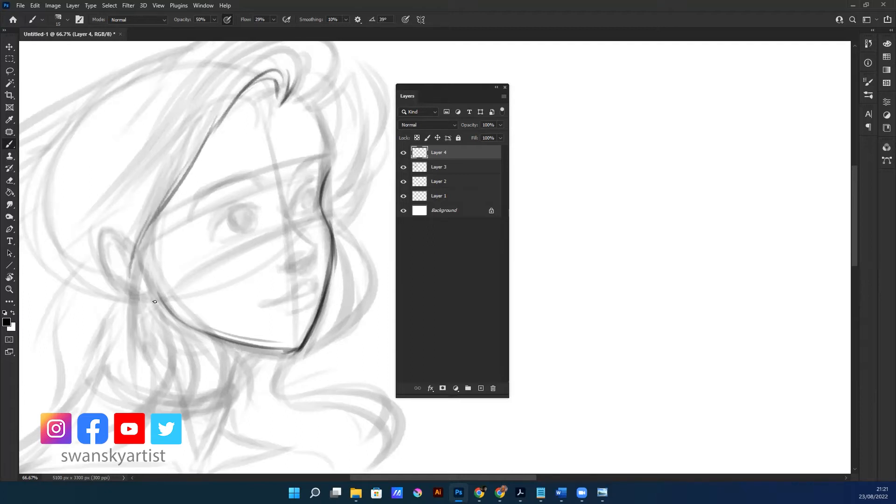
drag(162, 210, 134, 394)
drag(140, 240, 127, 357)
drag(132, 259, 124, 387)
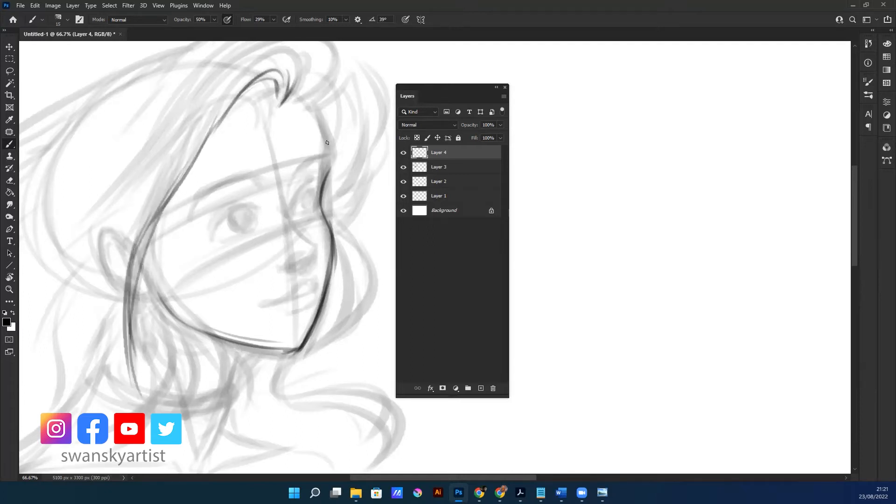
Draw the forehead contour, the strands at the parting and the hair falling beside the forehead
drag(317, 116, 330, 167)
mouse_move(285, 104)
mouse_down()
mouse_move(332, 81)
mouse_move(324, 115)
mouse_move(312, 105)
mouse_move(329, 134)
mouse_up()
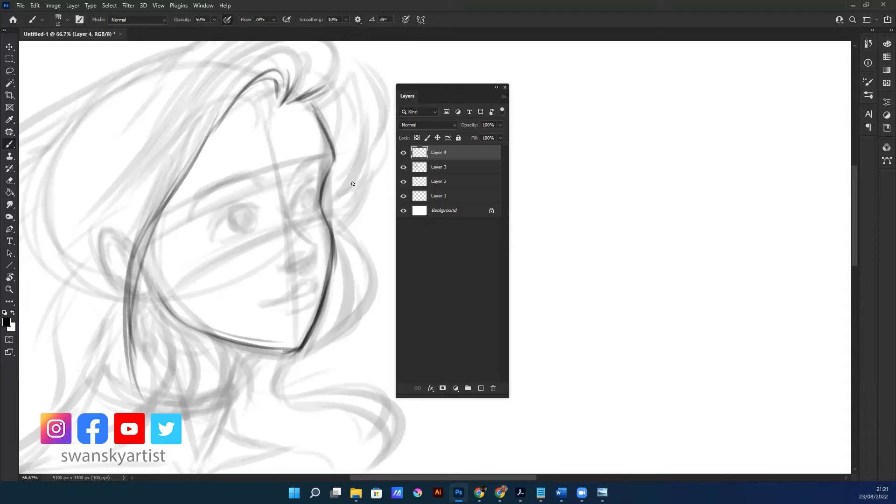
mouse_move(367, 107)
mouse_down()
mouse_move(358, 181)
mouse_move(348, 191)
mouse_up()
drag(318, 101, 340, 149)
Draw the layered hair lock bulging around the far cheek and curling outward below the chin
mouse_move(344, 186)
mouse_down()
mouse_move(343, 223)
mouse_move(369, 289)
mouse_up()
drag(351, 238, 369, 322)
mouse_move(373, 280)
mouse_down()
mouse_move(351, 329)
mouse_move(313, 352)
mouse_up()
drag(341, 326, 321, 349)
drag(348, 304, 340, 327)
drag(351, 287, 285, 398)
mouse_move(335, 279)
mouse_down()
mouse_move(299, 357)
mouse_move(279, 375)
mouse_move(350, 391)
mouse_move(405, 432)
mouse_up()
mouse_move(299, 393)
mouse_down()
mouse_move(401, 413)
mouse_move(382, 452)
mouse_up()
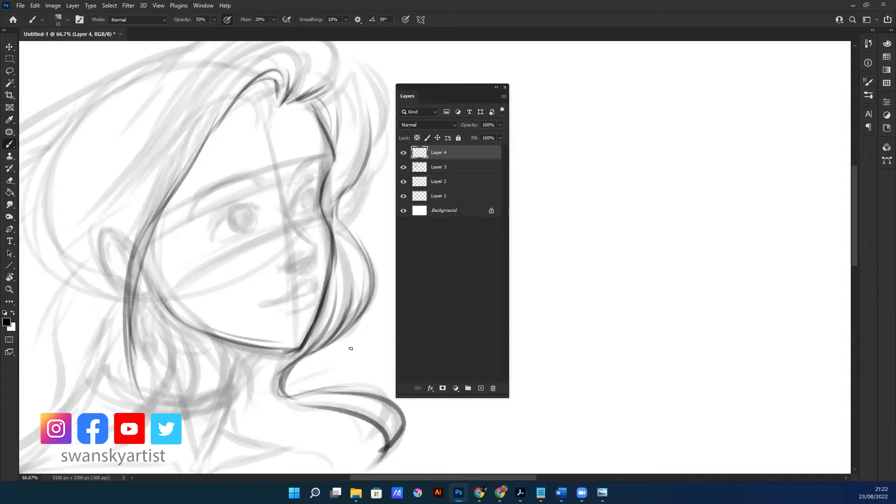
Move the Layers panel away from the blank canvas area and add a new layer above Layer 4
mouse_move(303, 217)
mouse_down()
mouse_move(334, 220)
mouse_move(220, 254)
mouse_up()
drag(238, 287, 244, 282)
mouse_move(318, 219)
mouse_down()
mouse_move(290, 218)
mouse_move(317, 179)
mouse_up()
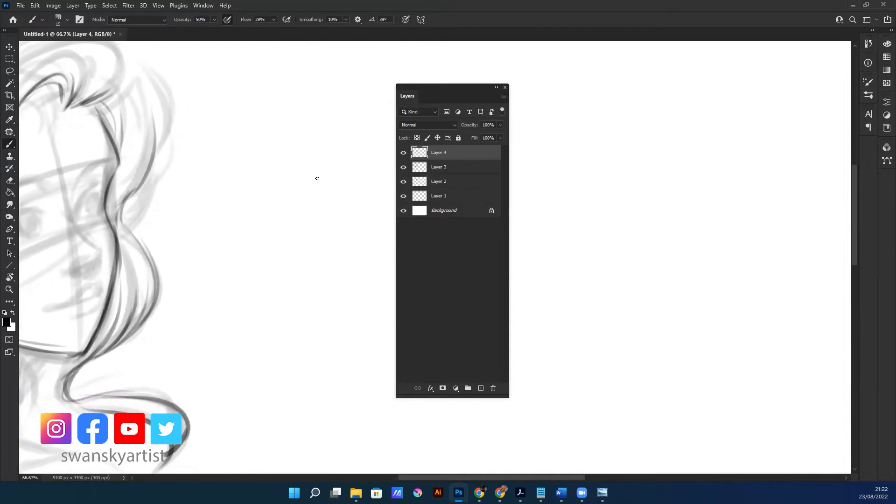
mouse_move(335, 254)
mouse_down()
mouse_move(304, 260)
mouse_move(319, 265)
mouse_up()
mouse_move(221, 302)
mouse_down()
mouse_move(236, 300)
mouse_move(229, 293)
mouse_up()
drag(469, 83, 490, 83)
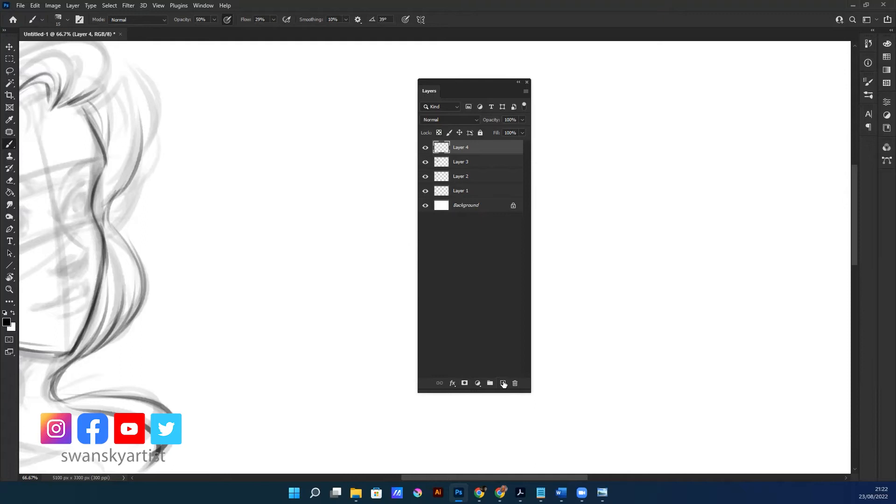
click(503, 383)
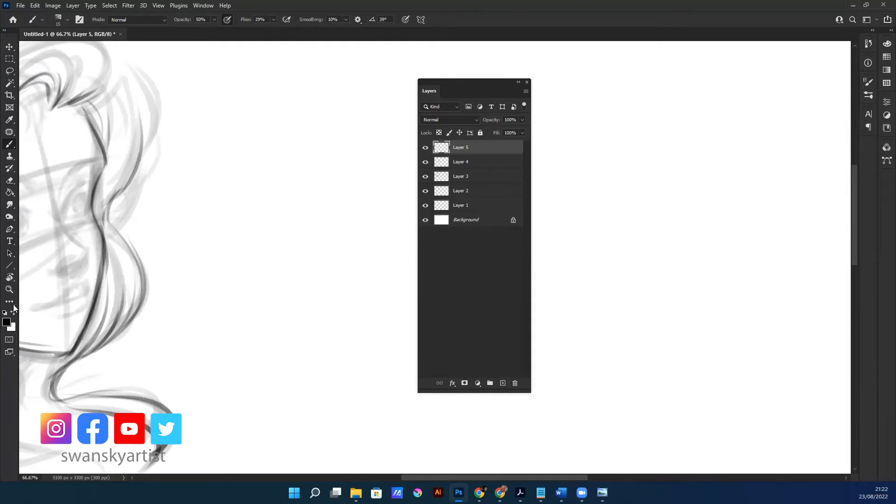
Set the foreground colour to teal #1b696e and paint a broad swatch beside the portrait on Layer 5
key(i)
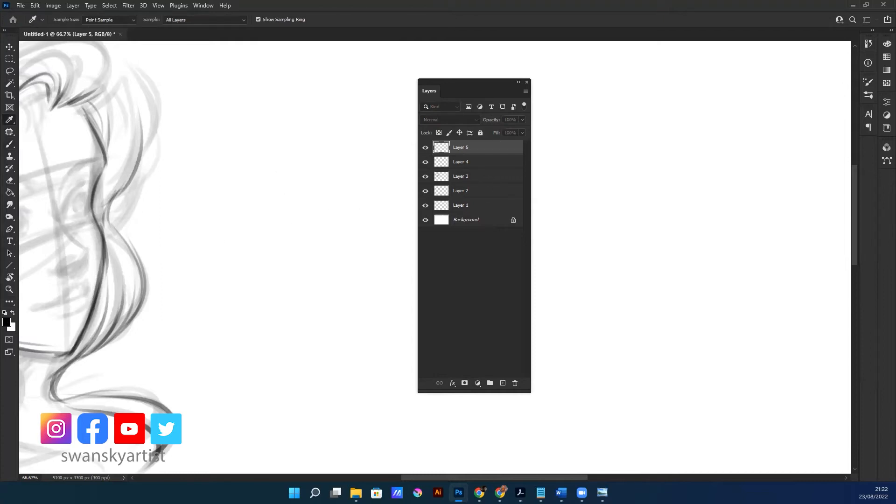
drag(0, 174, 172, 176)
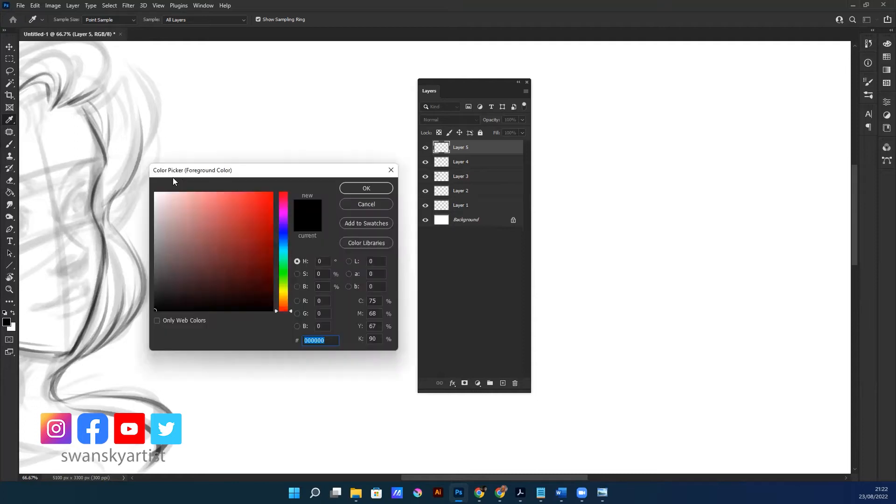
drag(328, 172, 318, 159)
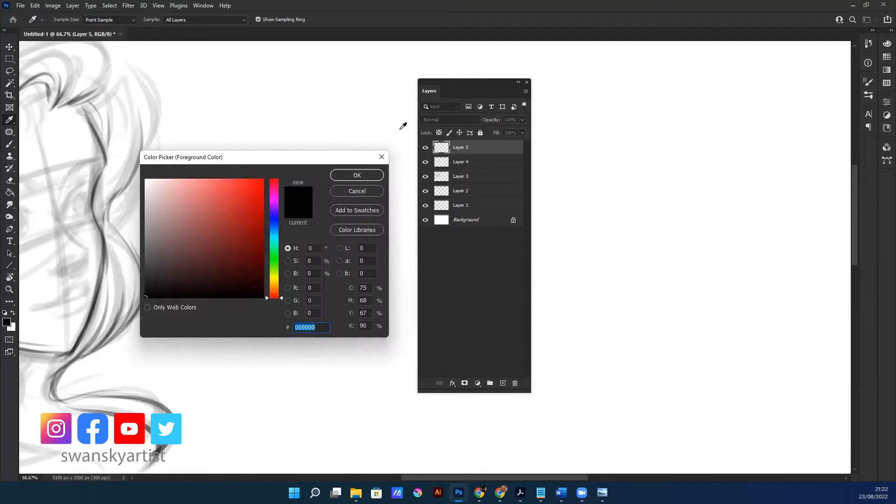
click(274, 238)
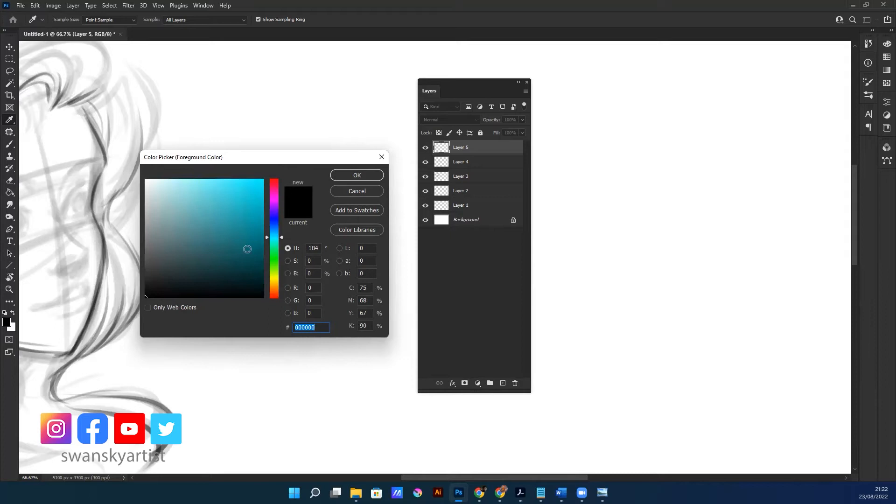
click(235, 250)
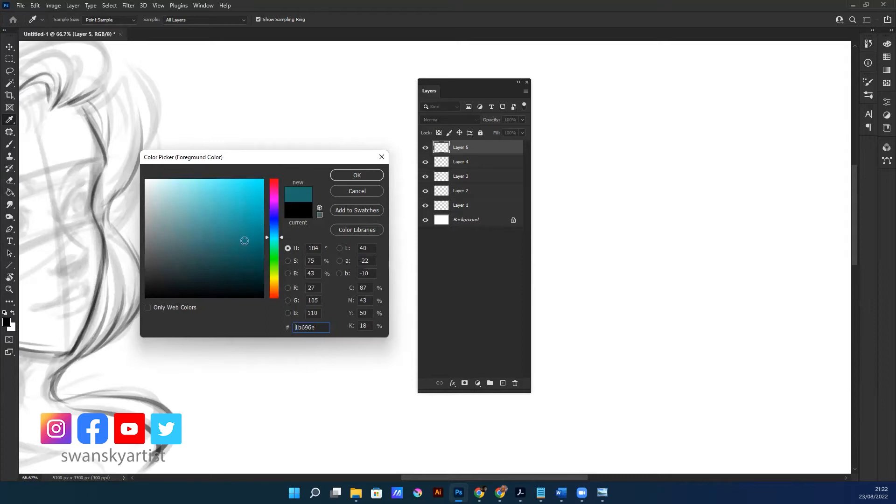
click(358, 175)
mouse_move(294, 183)
mouse_down()
mouse_move(304, 189)
mouse_move(290, 181)
mouse_move(263, 213)
mouse_move(262, 190)
mouse_move(341, 200)
mouse_move(234, 204)
mouse_move(264, 242)
mouse_move(354, 176)
mouse_move(345, 187)
mouse_move(243, 201)
mouse_move(327, 210)
mouse_move(234, 258)
mouse_move(322, 176)
mouse_move(256, 195)
mouse_move(272, 219)
mouse_up()
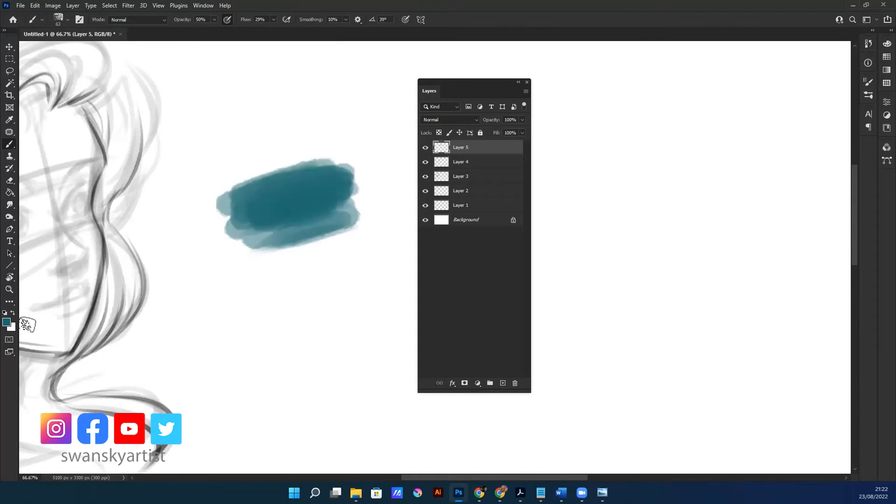
Pick a lighter green foreground colour and paint bands of it overlapping and below the teal swatch
click(7, 322)
click(273, 250)
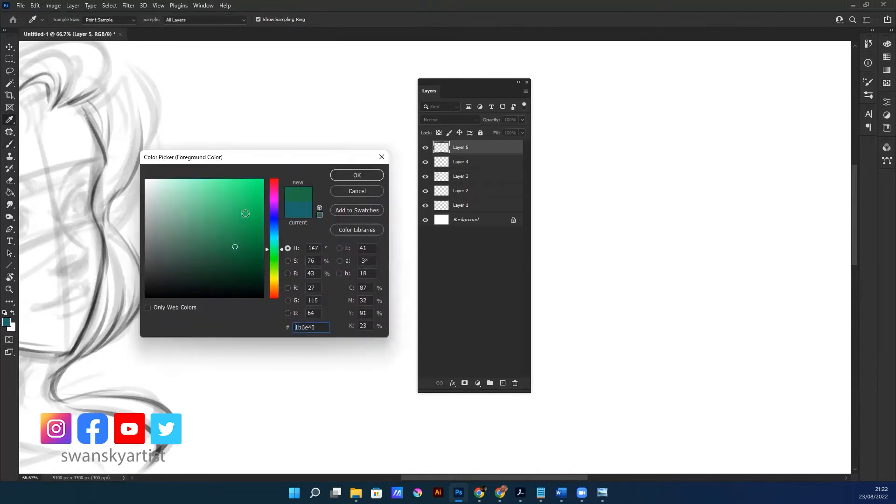
drag(246, 213, 234, 202)
click(362, 179)
mouse_move(293, 226)
mouse_down()
mouse_move(350, 205)
mouse_move(320, 251)
mouse_move(261, 271)
mouse_move(352, 239)
mouse_move(255, 287)
mouse_move(336, 236)
mouse_move(296, 226)
mouse_move(340, 197)
mouse_move(256, 208)
mouse_move(306, 191)
mouse_move(245, 217)
mouse_move(235, 231)
mouse_move(336, 210)
mouse_move(345, 239)
mouse_move(274, 274)
mouse_move(325, 280)
mouse_move(323, 261)
mouse_up()
Blend the teal and green bands with the Smudge tool, painting a sampled mid-green over the transition
key(r)
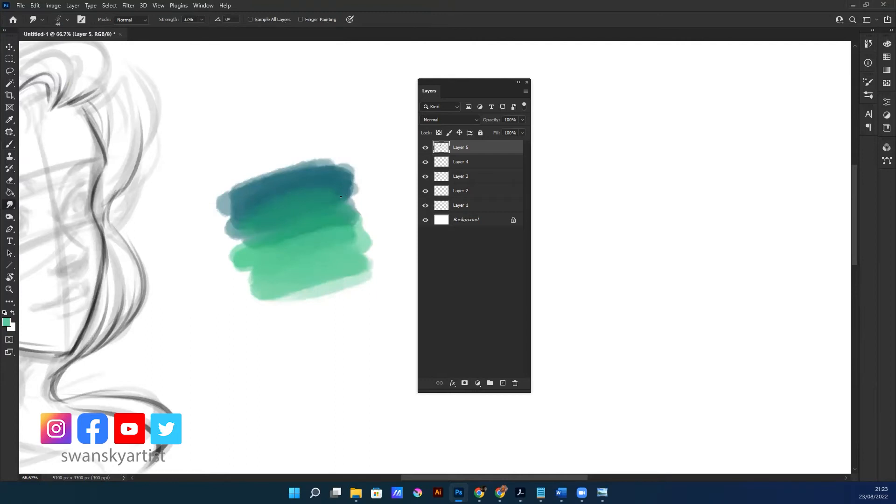
drag(225, 239, 240, 245)
key(b)
alt+click(290, 208)
mouse_move(260, 237)
mouse_down()
mouse_move(340, 226)
mouse_move(283, 254)
mouse_up()
key(r)
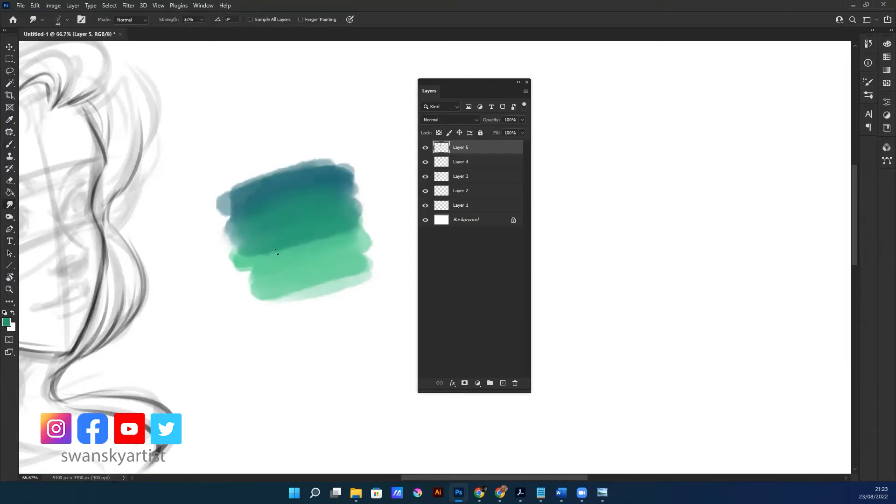
key(i)
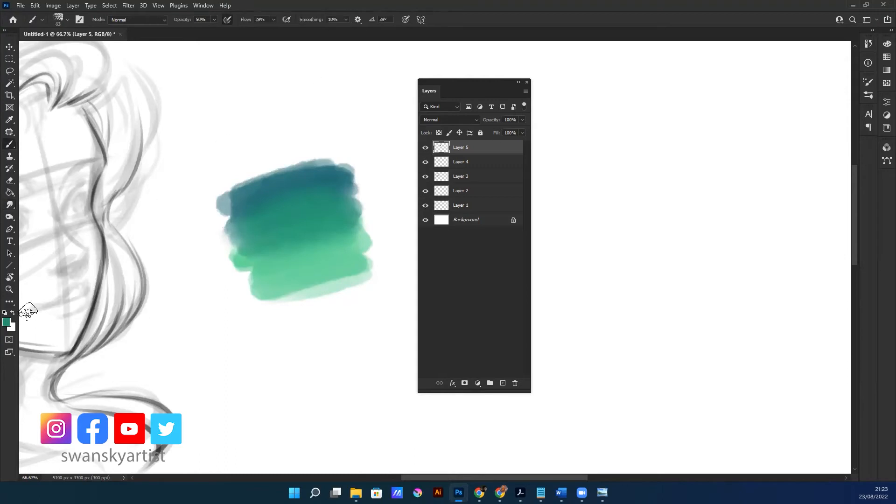
Set the foreground colour to bright green #2fff4c, paint bands along the swatch's lower end and blend them in with the Smudge tool
click(7, 322)
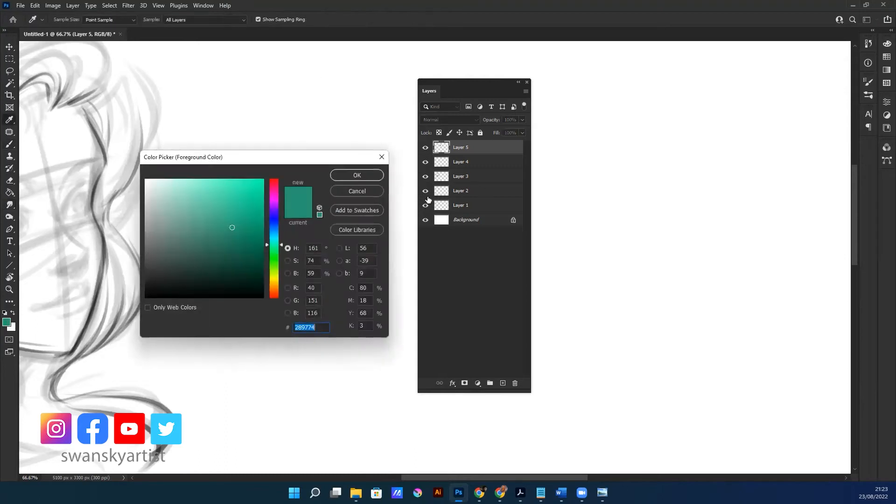
click(275, 256)
click(242, 179)
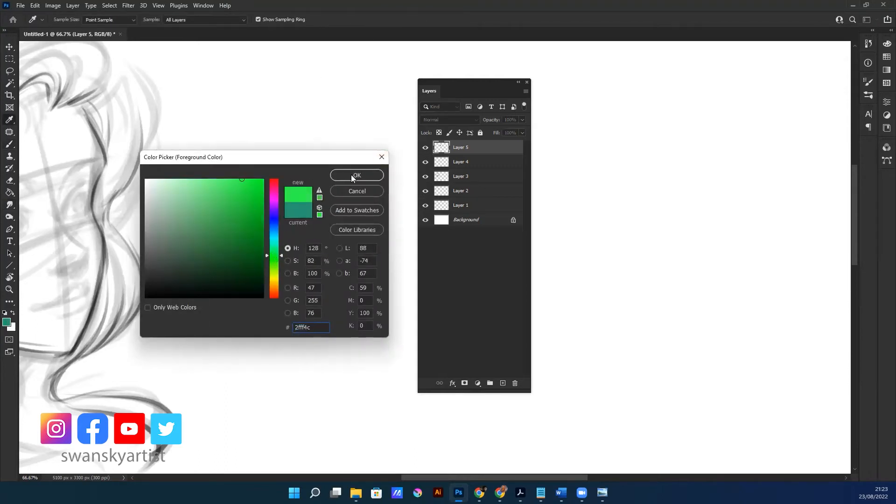
click(355, 175)
key(b)
mouse_move(354, 282)
mouse_down()
mouse_move(290, 296)
mouse_move(363, 266)
mouse_move(274, 306)
mouse_move(374, 301)
mouse_move(280, 329)
mouse_up()
key(r)
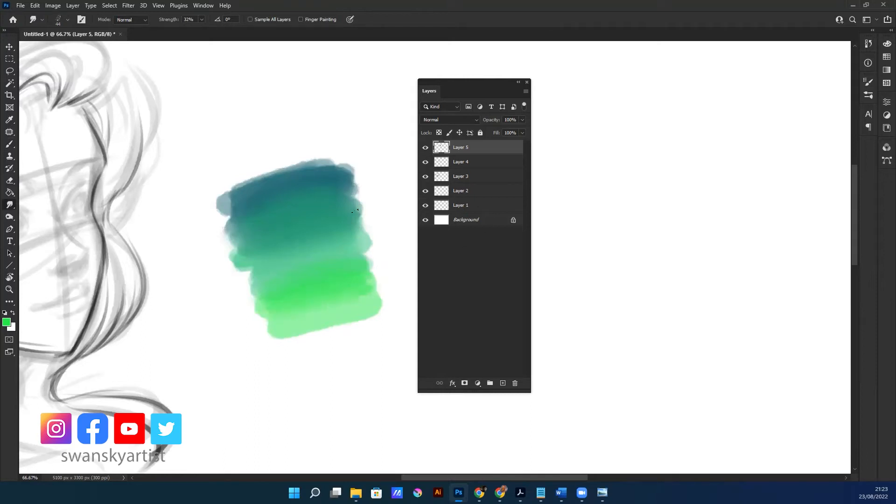
key(b)
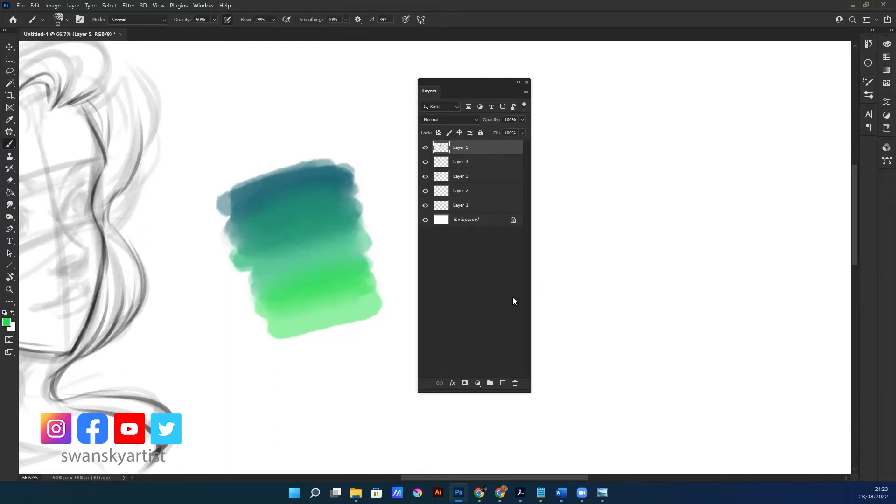
Add a new layer above Layer 5 and make a circular selection over the middle of the gradient swatch
click(504, 383)
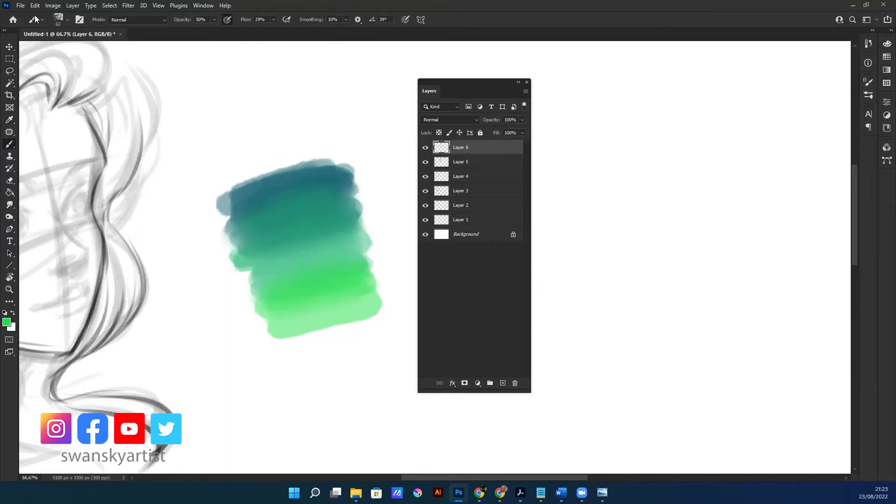
click(9, 59)
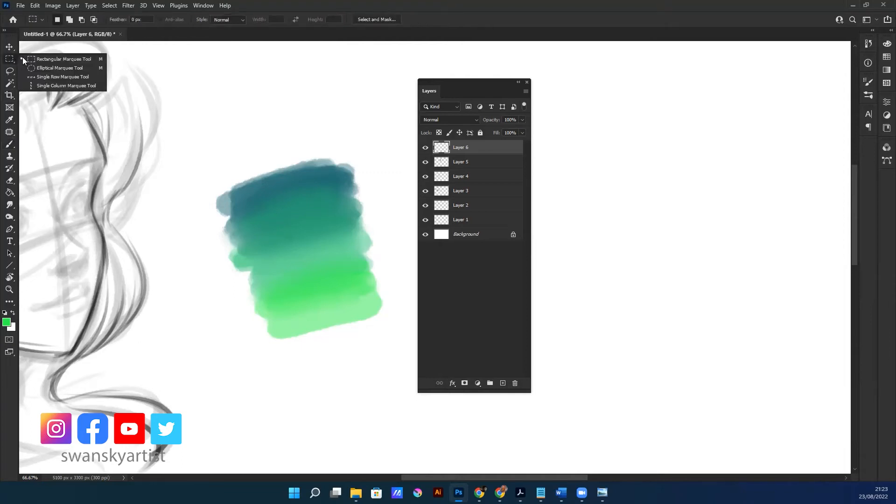
click(40, 68)
drag(257, 188, 360, 312)
drag(343, 254, 337, 253)
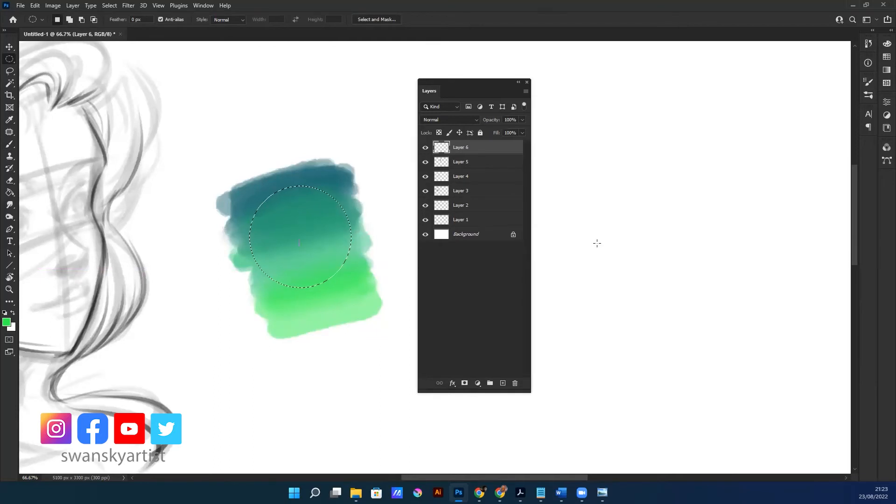
Fill the circular selection on Layer 6 with dark green #128522 using the Paint Bucket, and deselect
key(i)
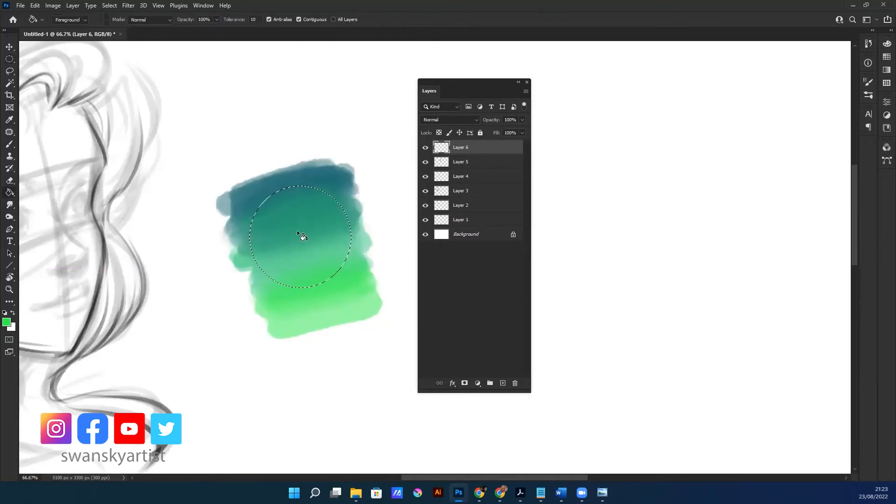
click(6, 322)
click(246, 236)
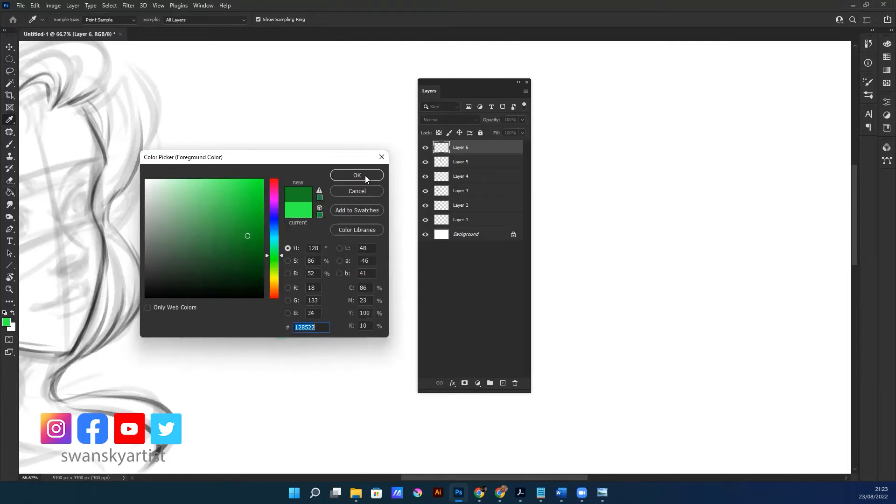
click(365, 176)
key(g)
click(301, 226)
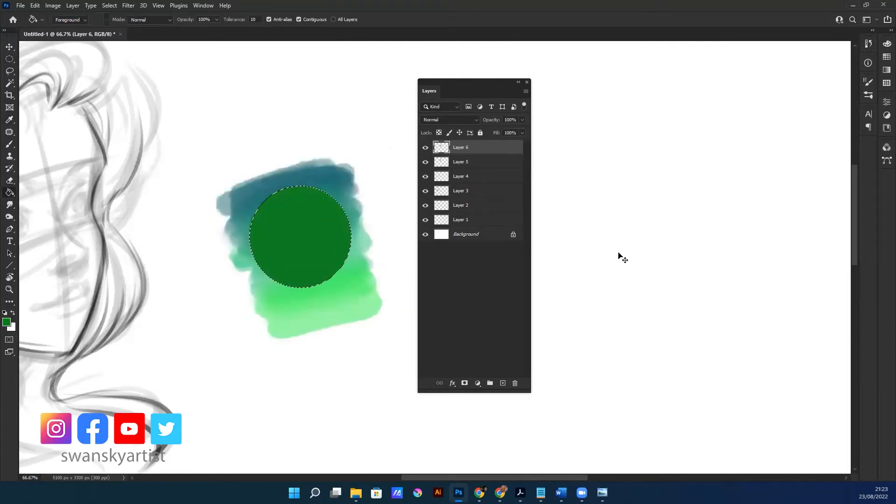
key(ctrl+d)
Move Layer 6 beneath Layer 5, hiding and showing the swatch layer to check the circle underneath
key(v)
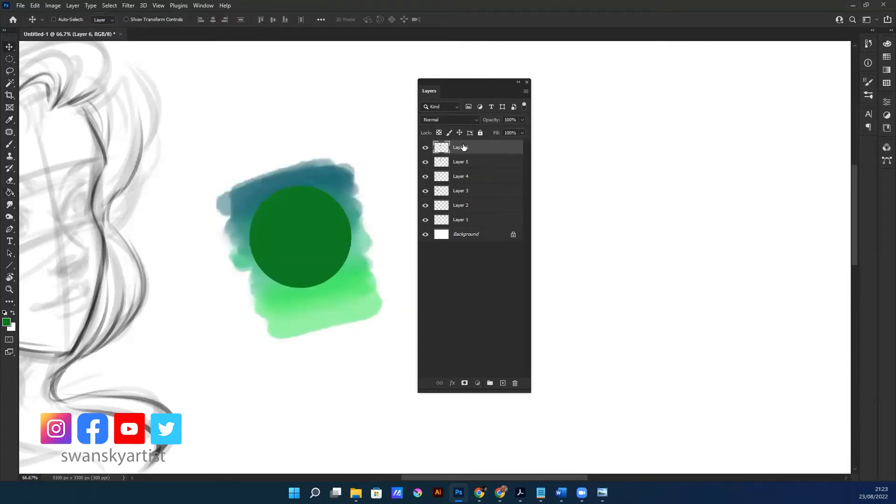
drag(460, 160, 460, 169)
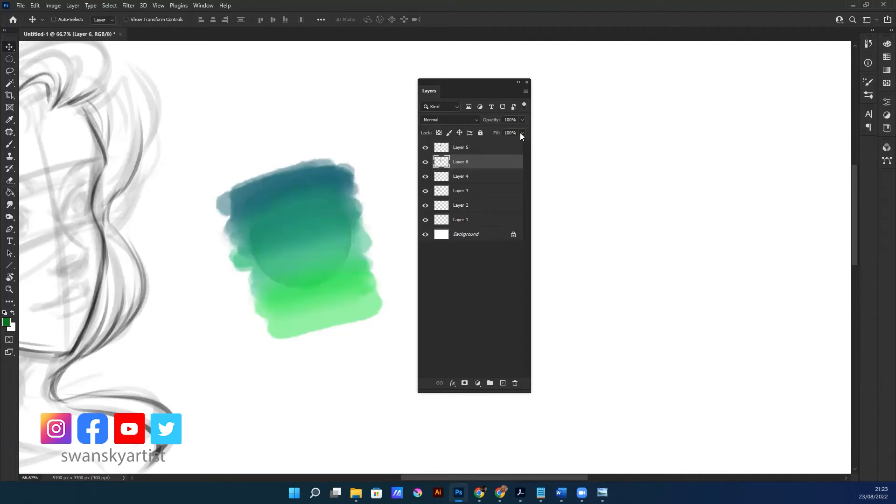
click(425, 148)
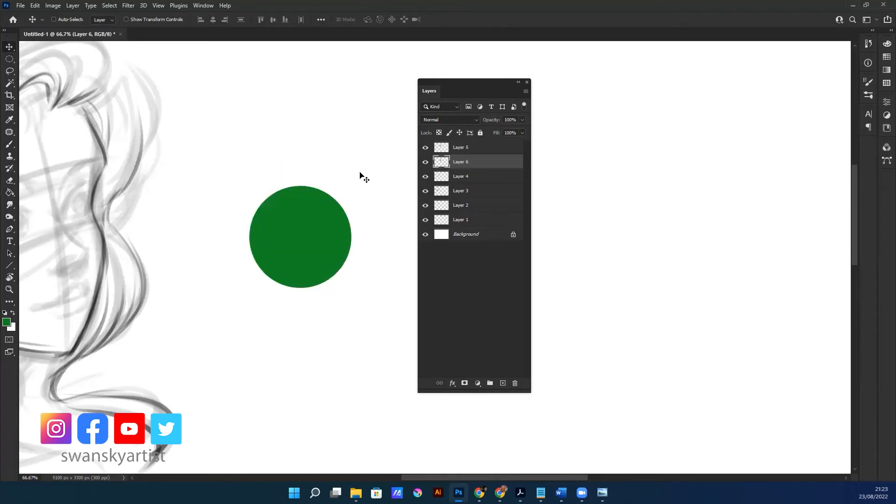
click(425, 147)
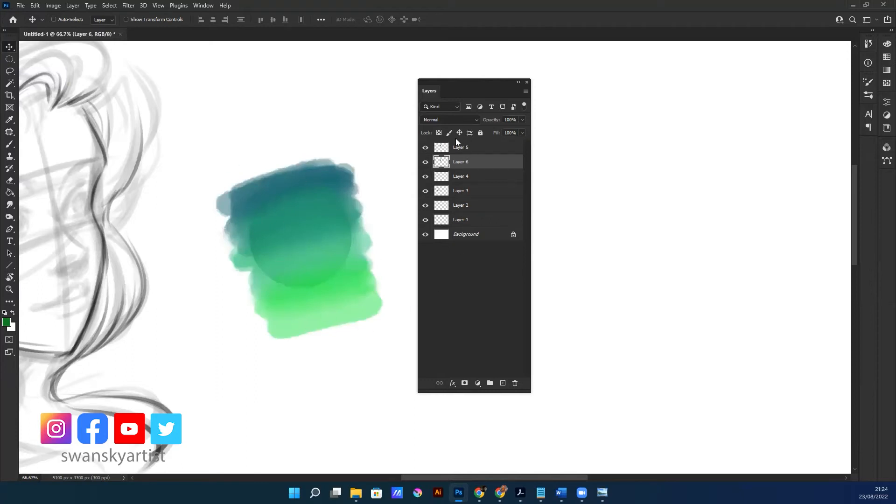
Move the Layers panel over the sketch and toggle the visibility of Layers 5 and 6 to compare swatch and circle
click(465, 148)
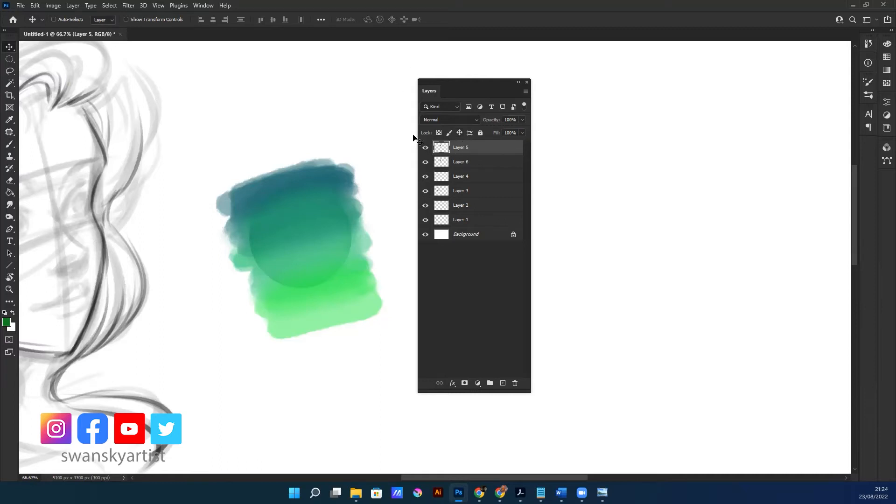
mouse_move(484, 85)
mouse_down()
mouse_move(214, 147)
mouse_move(157, 114)
mouse_move(148, 120)
mouse_move(159, 110)
mouse_up()
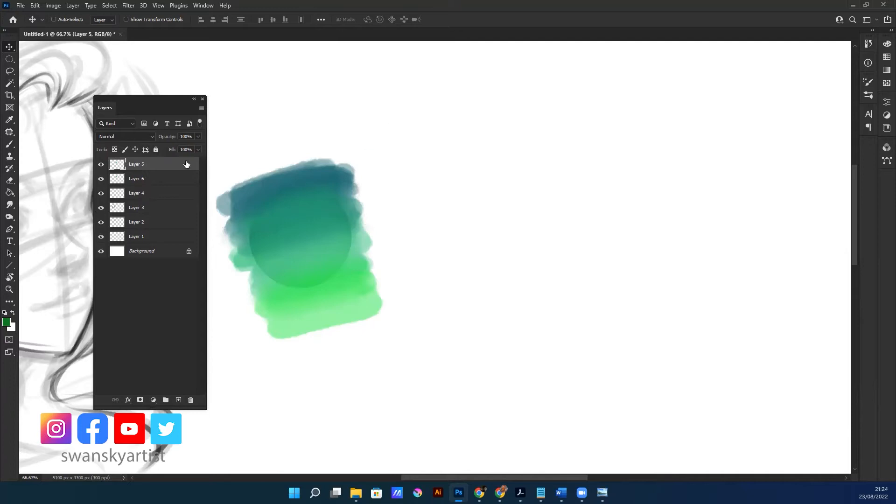
drag(162, 102, 174, 100)
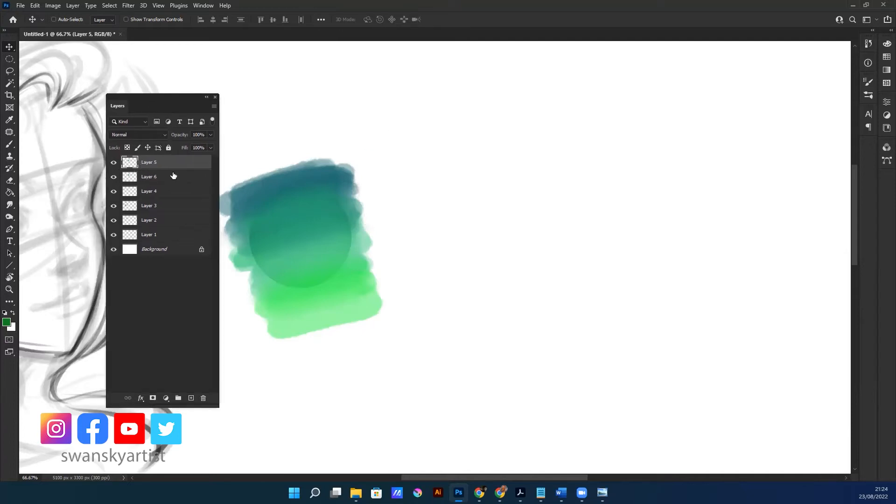
click(113, 163)
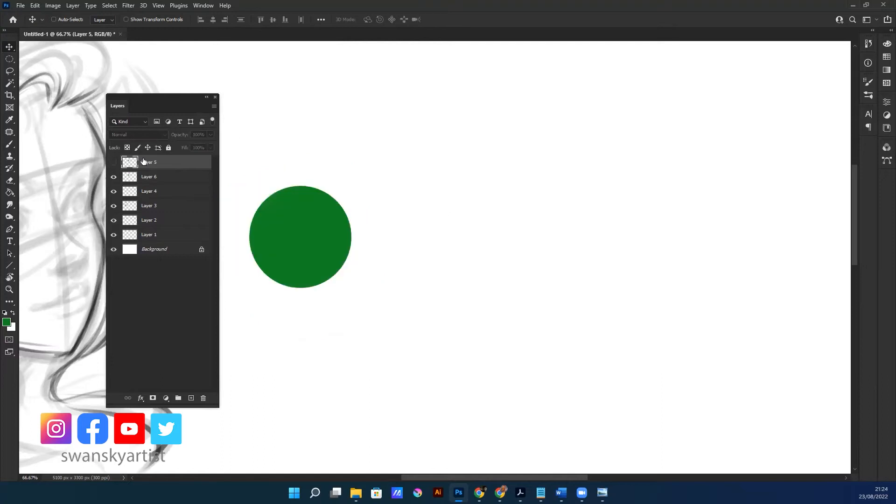
click(112, 163)
click(114, 177)
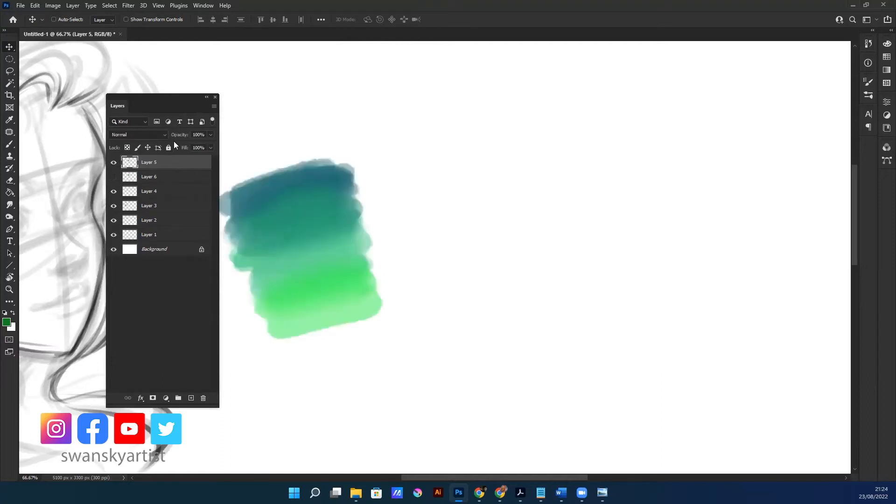
click(113, 177)
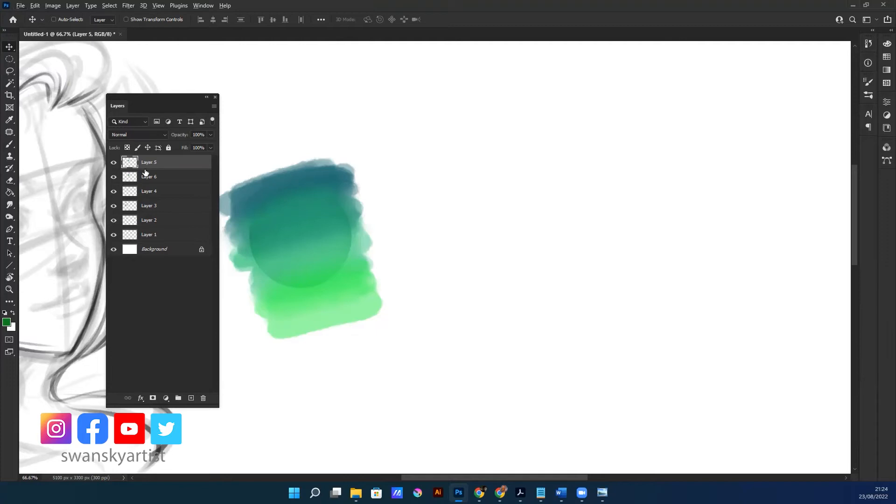
Clip the Layer 5 gradient to the Layer 6 circle and move the Layers panel off the portrait sketch
alt+click(140, 167)
drag(176, 102, 416, 114)
drag(284, 222, 262, 206)
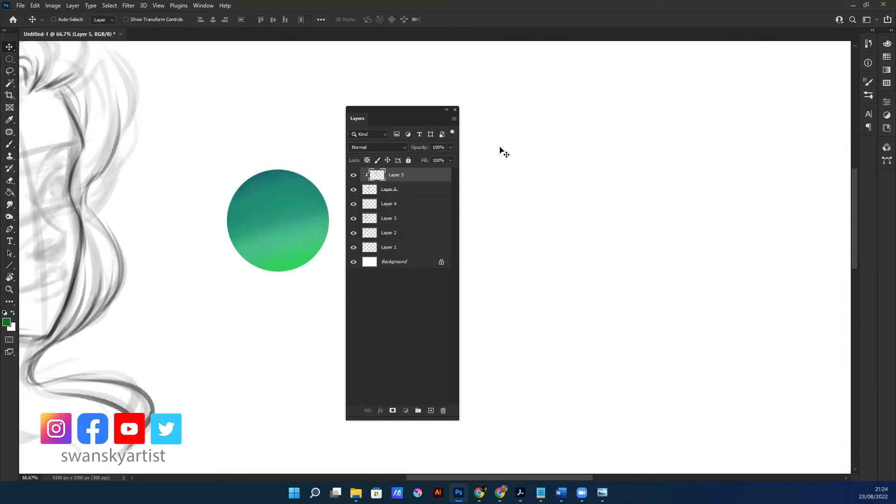
Reposition the clipped gradient inside the circle and compress it vertically with Free Transform
mouse_move(286, 245)
mouse_down()
mouse_move(302, 185)
mouse_move(206, 256)
mouse_move(250, 280)
mouse_move(336, 295)
mouse_move(308, 185)
mouse_move(288, 201)
mouse_move(293, 261)
mouse_move(284, 203)
mouse_move(286, 264)
mouse_move(290, 234)
mouse_up()
key(ctrl)
key(ctrl+t)
drag(279, 314, 279, 266)
drag(309, 222, 306, 258)
key(Return)
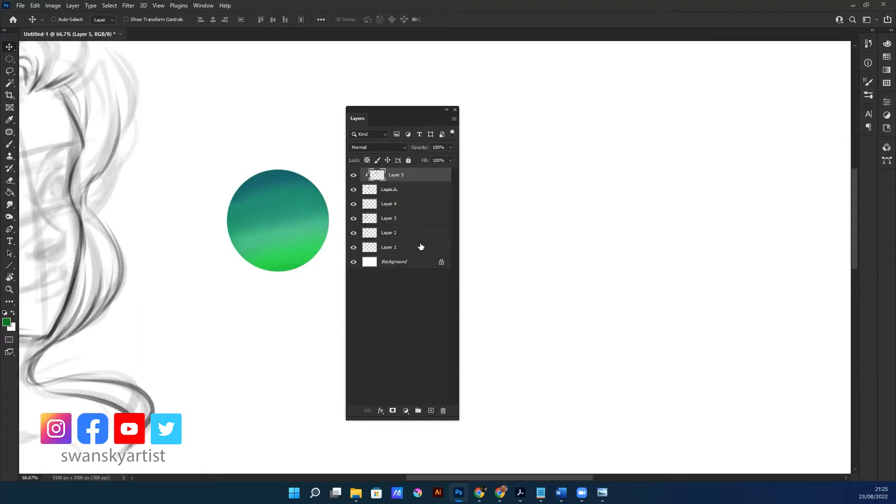
Add a new layer above Layer 5 and brush dark green shading along the circle's right and lower edges
click(432, 412)
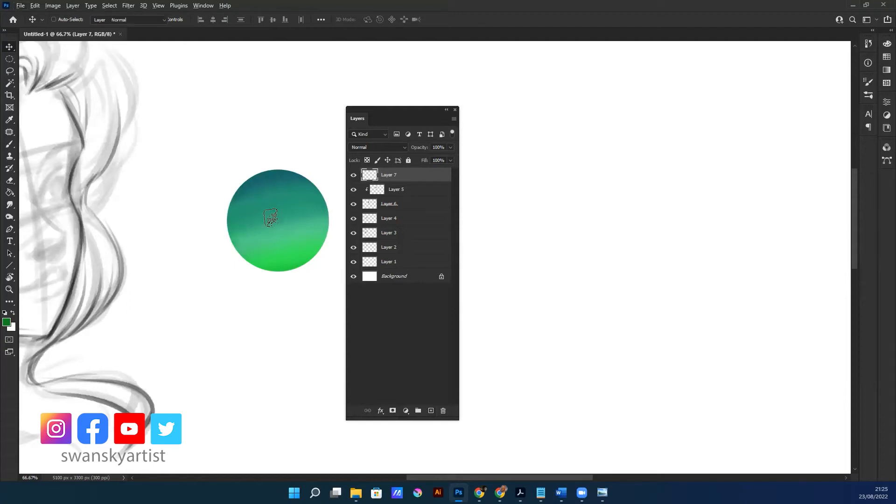
key(b)
drag(235, 242, 292, 267)
mouse_move(329, 187)
mouse_down()
mouse_move(294, 267)
mouse_move(318, 184)
mouse_move(294, 270)
mouse_move(327, 231)
mouse_move(317, 185)
mouse_move(332, 205)
mouse_move(297, 269)
mouse_move(331, 191)
mouse_move(308, 175)
mouse_move(322, 200)
mouse_up()
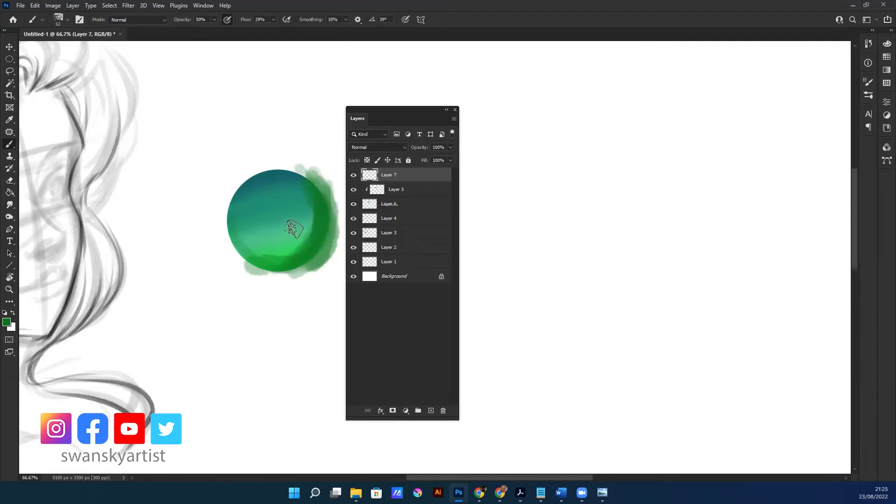
Sample the circle's teal, lighten the foreground colour to #74dbcb and paint a highlight on the circle's upper-left side
key(i)
click(237, 190)
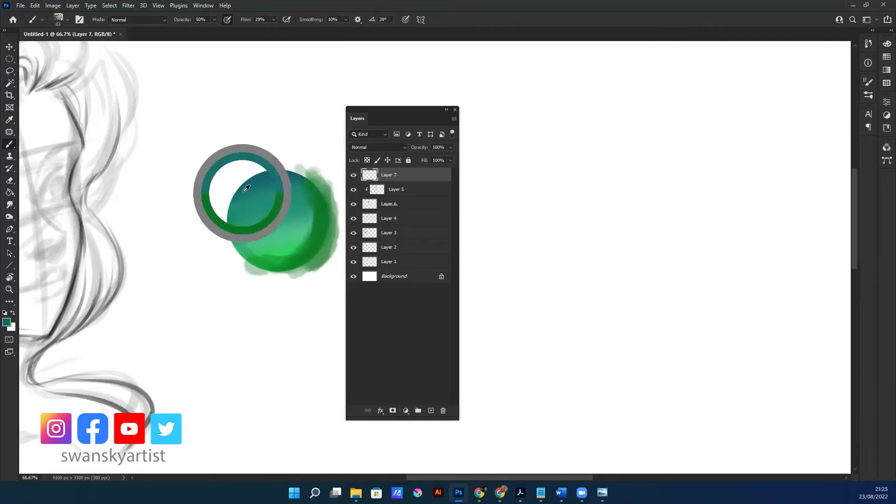
click(7, 322)
click(199, 198)
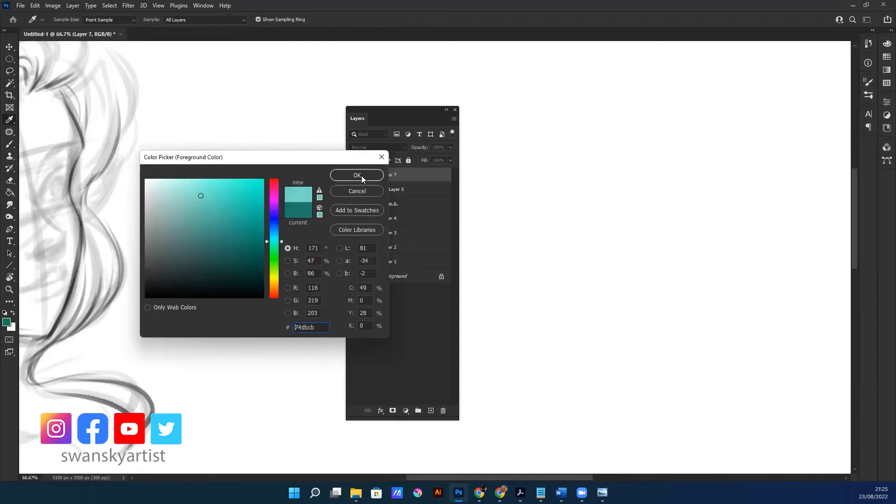
click(357, 175)
key(b)
mouse_move(231, 219)
mouse_down()
mouse_move(265, 178)
mouse_move(237, 228)
mouse_move(234, 212)
mouse_move(241, 195)
mouse_move(243, 232)
mouse_move(264, 215)
mouse_move(270, 190)
mouse_move(253, 216)
mouse_up()
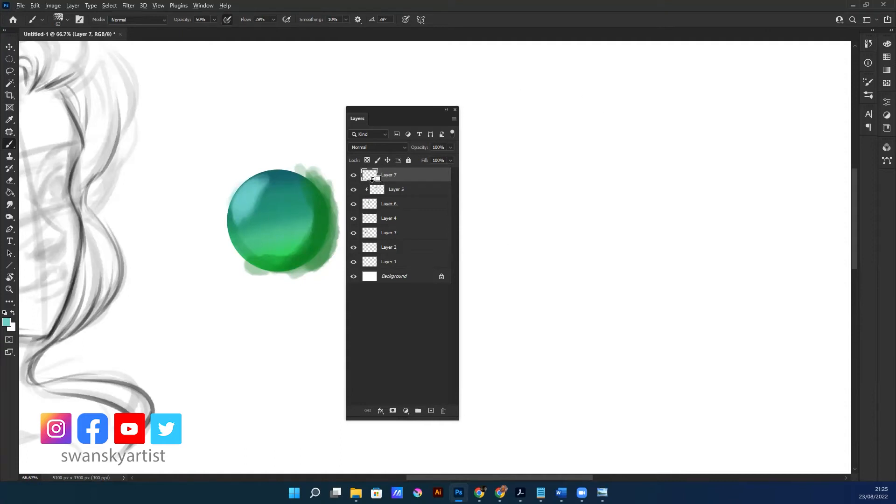
Clip Layer 7 to the circle and soften its shading and highlight with the Smudge tool
alt+click(372, 179)
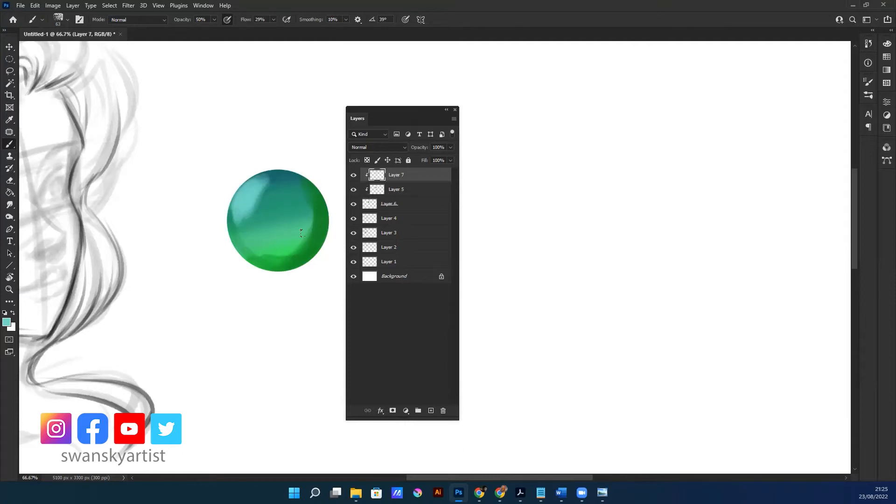
click(10, 205)
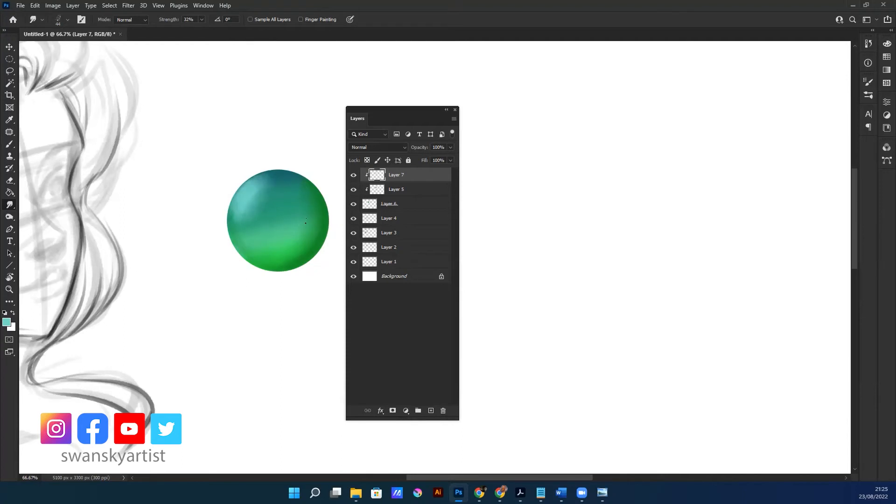
Hide and show Layers 7 and 5 to compare the flat base circle with the shaded sphere
click(353, 174)
click(353, 189)
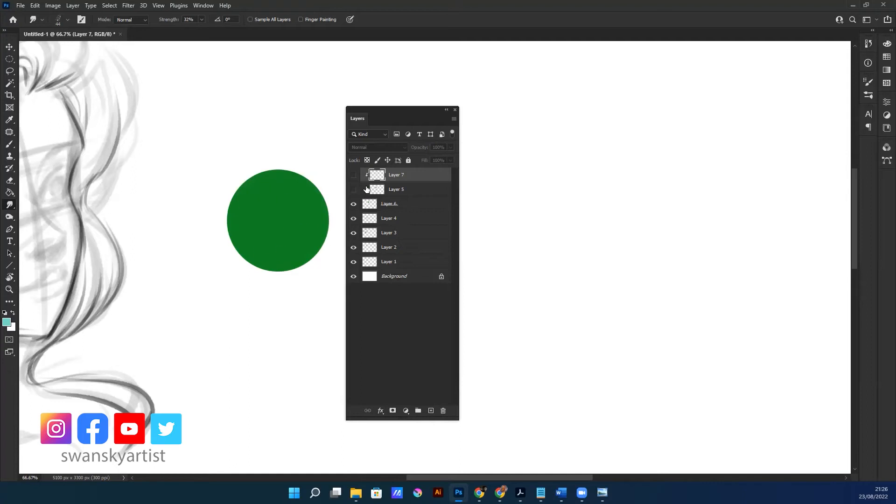
drag(352, 191, 353, 175)
Pick a lighter aqua foreground colour, paint a small bright highlight on the sphere's upper left and smudge it smooth
key(b)
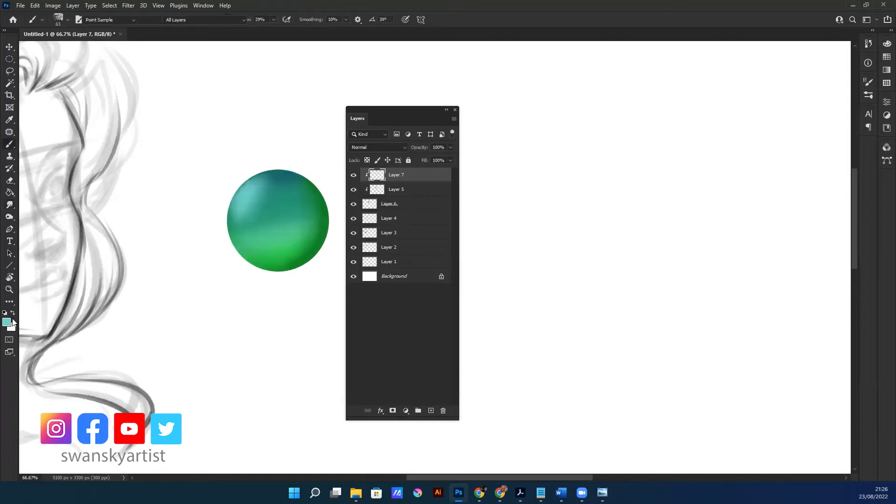
click(6, 322)
click(373, 176)
mouse_move(259, 196)
alt+mouse_down()
mouse_move(243, 208)
mouse_move(264, 201)
alt+mouse_up()
key(r)
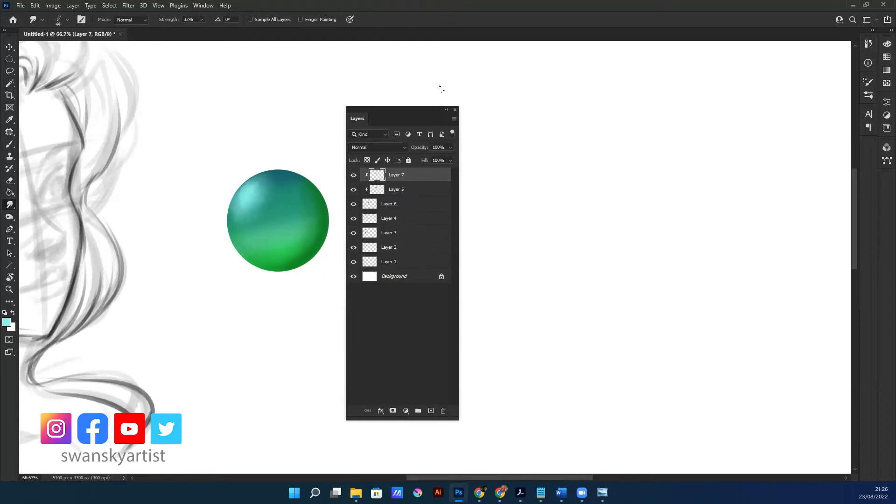
Group Layers 5, 6 and 7 together and expand the group to show its layers
shift+click(396, 207)
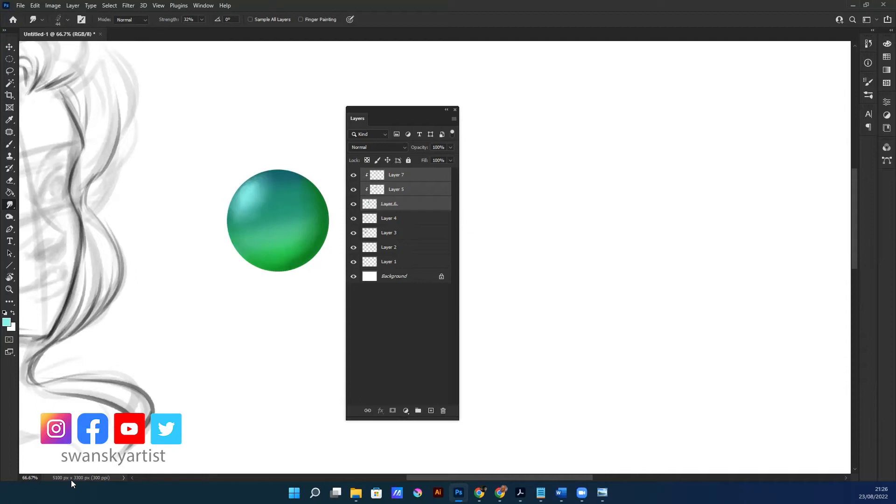
key(alt+Tab)
drag(418, 114, 408, 113)
key(ctrl+g)
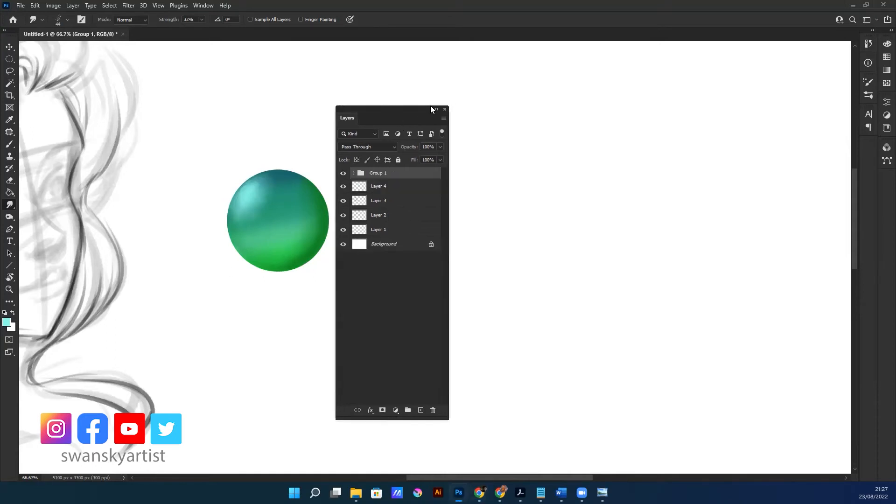
click(354, 173)
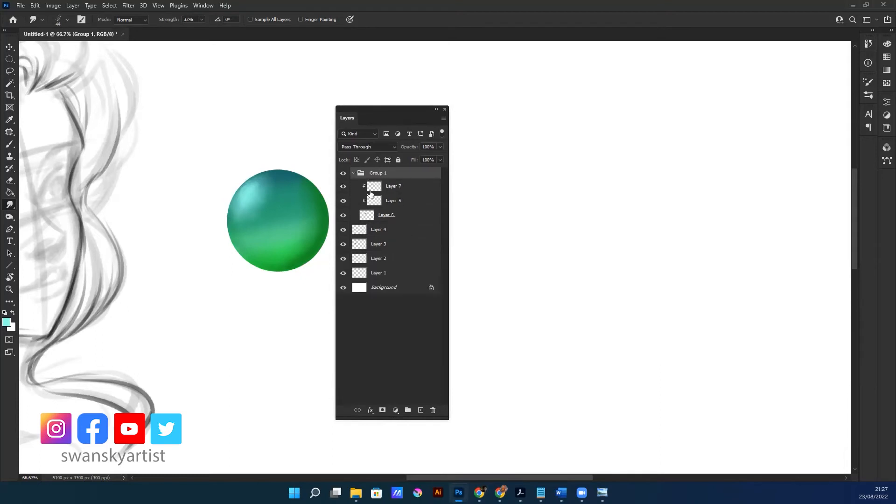
Collapse Group 1 in the layer stack and switch to the Move tool
click(354, 172)
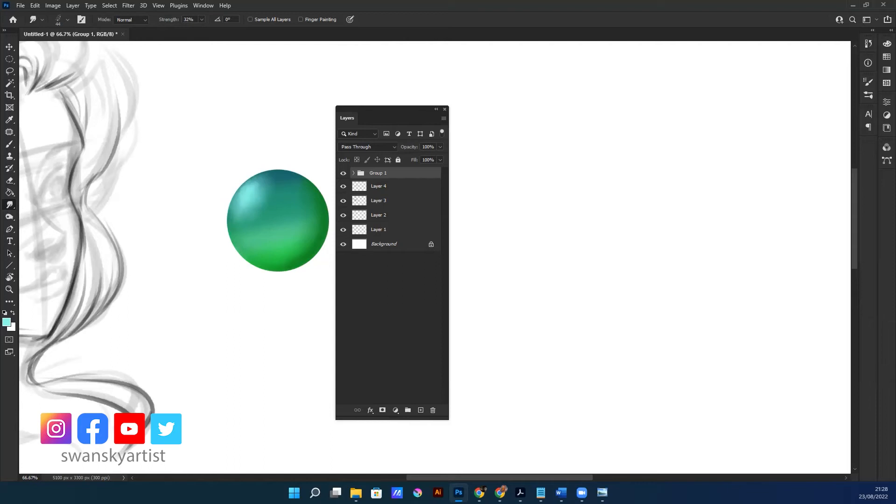
key(alt+Tab)
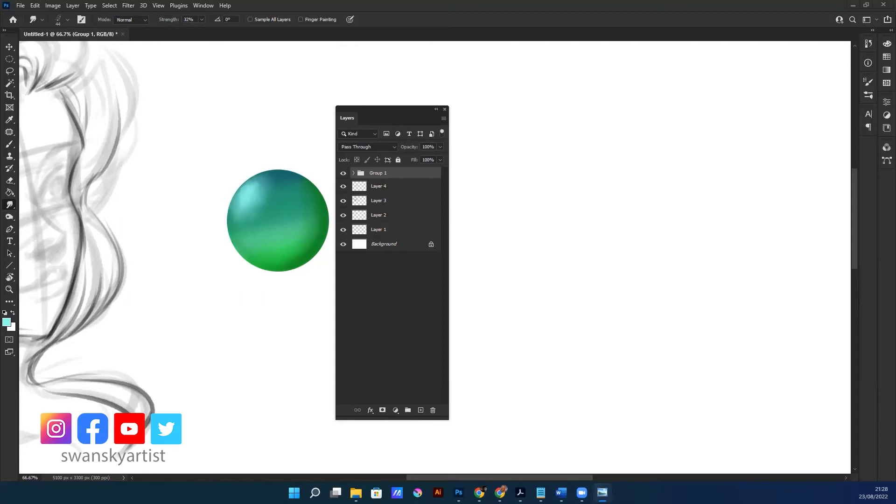
key(alt+Tab)
click(421, 115)
drag(282, 244, 257, 256)
drag(233, 369, 231, 366)
key(v)
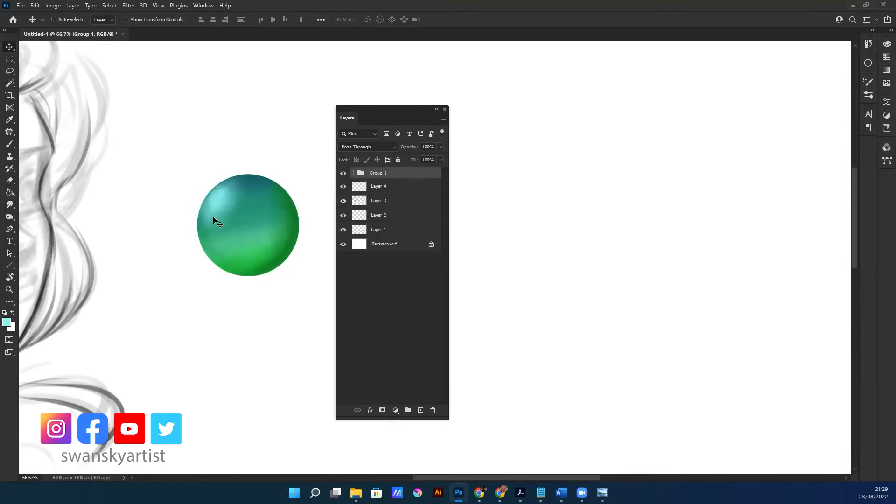
Add a new layer above Group 1 and set the foreground colour to light green 8dfe93
click(421, 410)
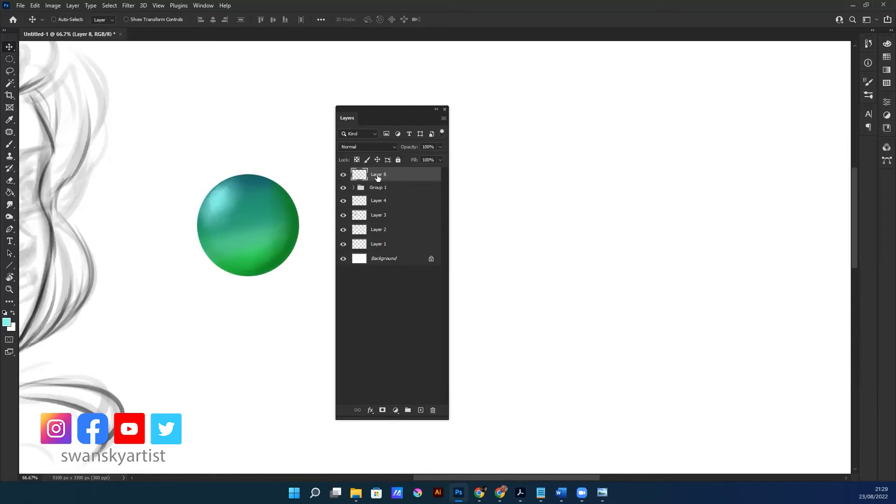
key(i)
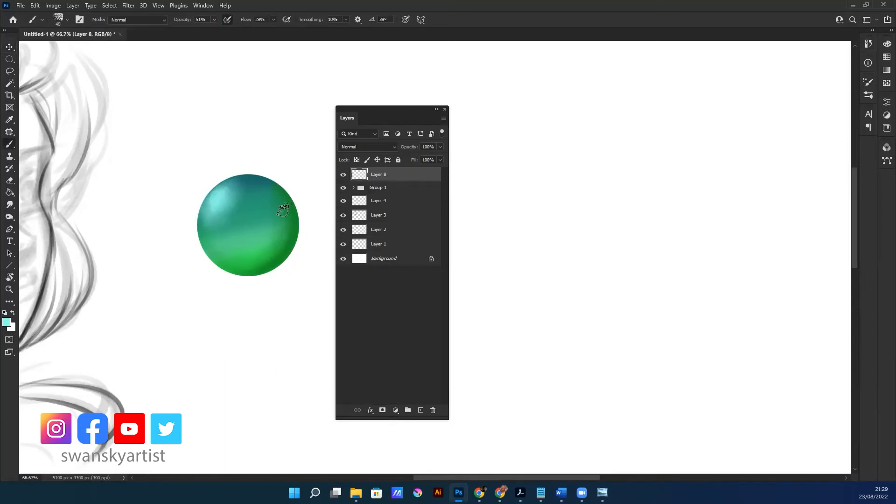
click(6, 321)
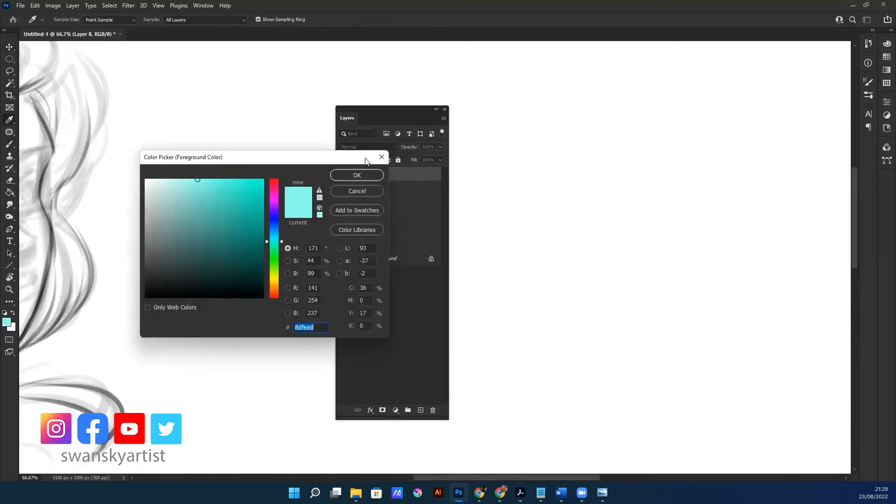
click(273, 258)
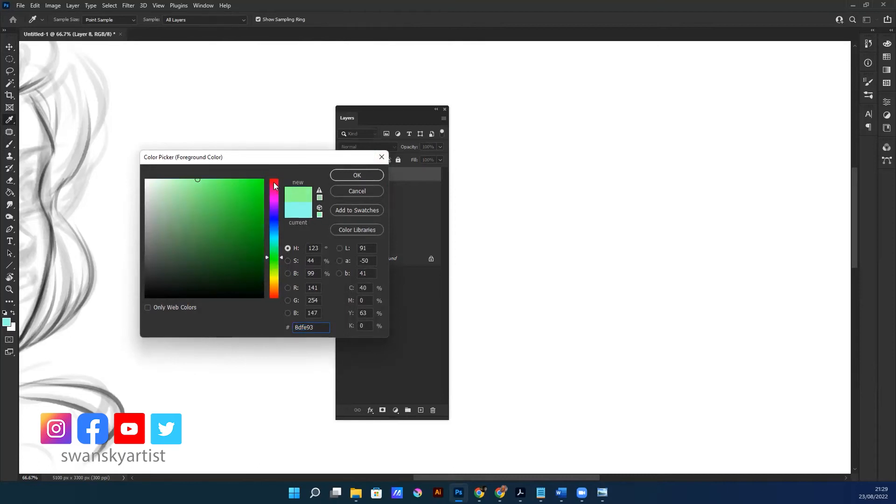
click(357, 175)
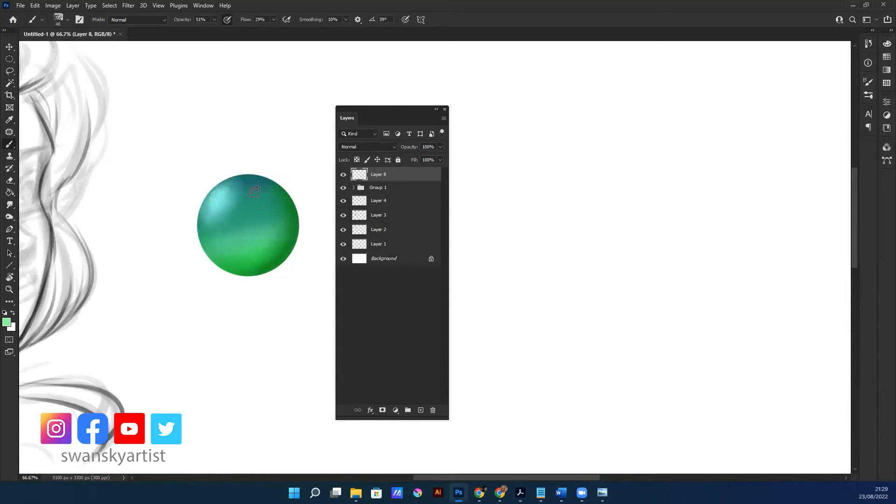
Brush broad curved light-green strokes over the sphere's left edge, from its top down to its lower left
mouse_move(252, 178)
mouse_down()
mouse_move(208, 263)
mouse_move(200, 252)
mouse_move(219, 267)
mouse_up()
mouse_move(266, 171)
mouse_down()
mouse_move(205, 263)
mouse_move(199, 212)
mouse_move(201, 262)
mouse_up()
mouse_move(246, 178)
mouse_down()
mouse_move(193, 211)
mouse_move(220, 274)
mouse_up()
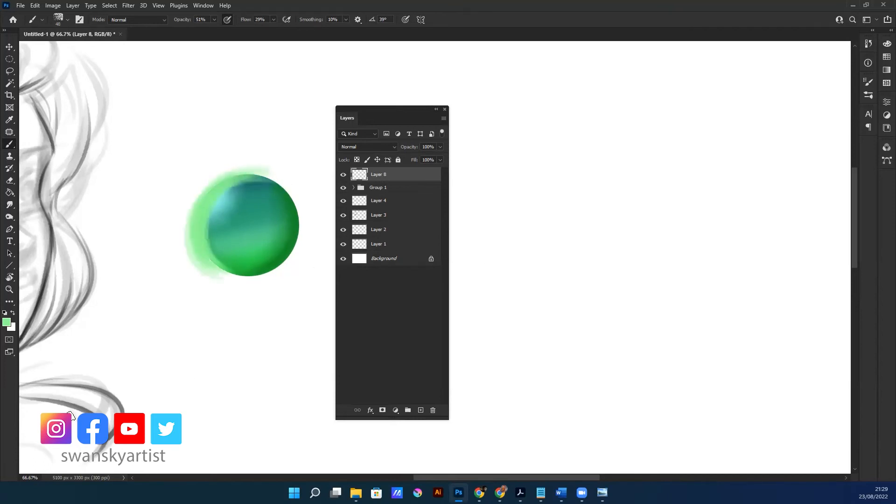
Move Layer 8 into Group 1 above Layer 7 and clip it to the sphere
click(354, 188)
drag(380, 175, 373, 192)
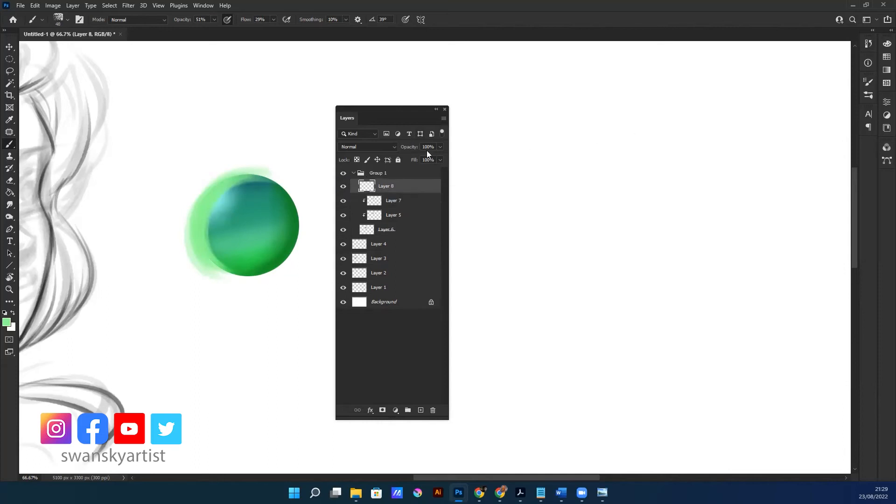
alt+click(371, 193)
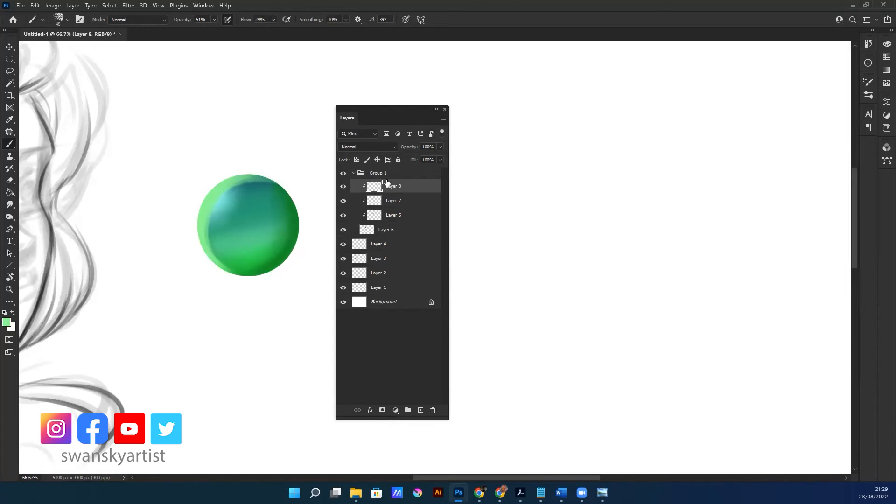
Set Layer 8's blend mode to Lighten and smudge the inner edge of the light-green rim into the sphere
click(369, 148)
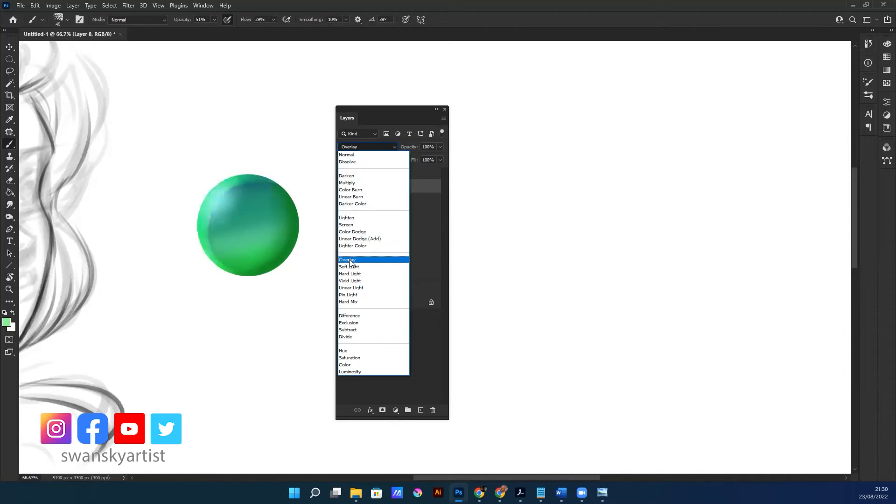
click(347, 218)
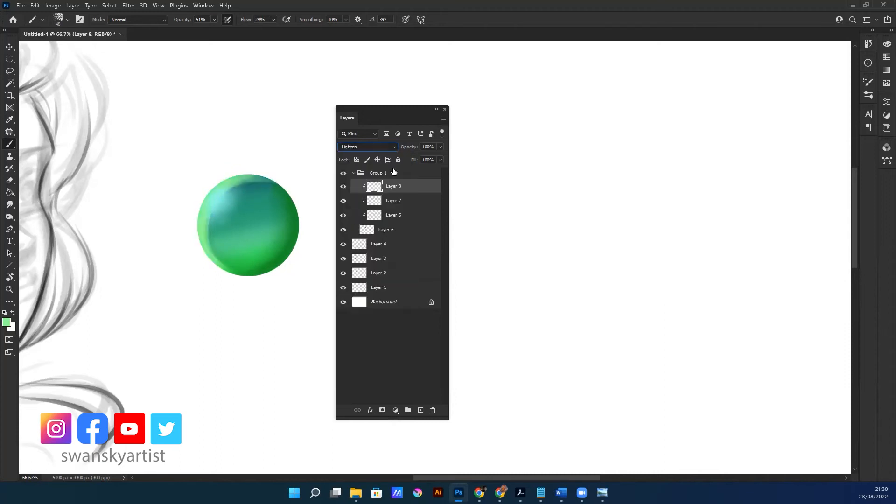
mouse_move(246, 183)
mouse_down()
mouse_move(231, 196)
mouse_move(253, 187)
mouse_up()
key(ctrl+z)
key(r)
drag(247, 178, 236, 196)
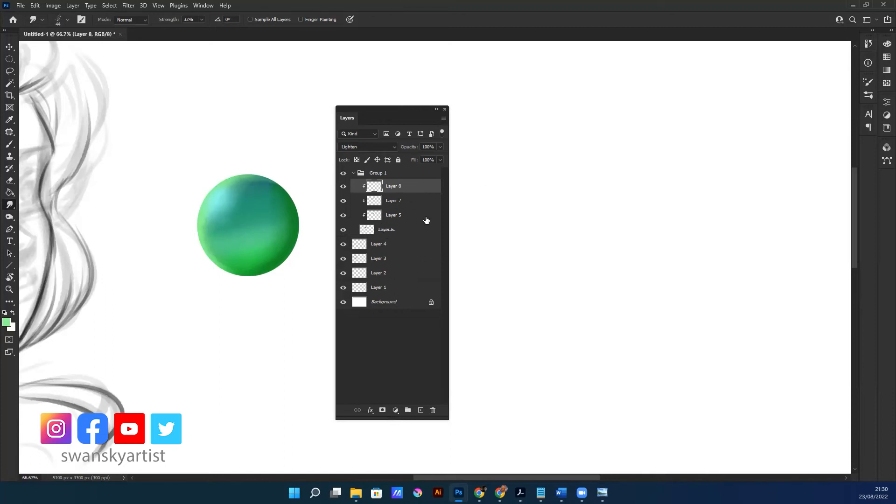
Add a new layer between Group 1 and Layer 4, outside the group
click(406, 229)
click(421, 410)
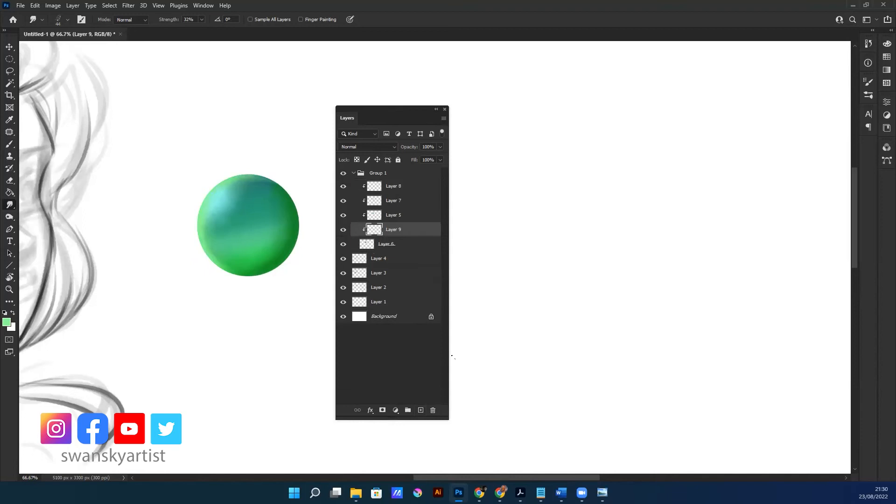
key(ctrl+z)
click(421, 411)
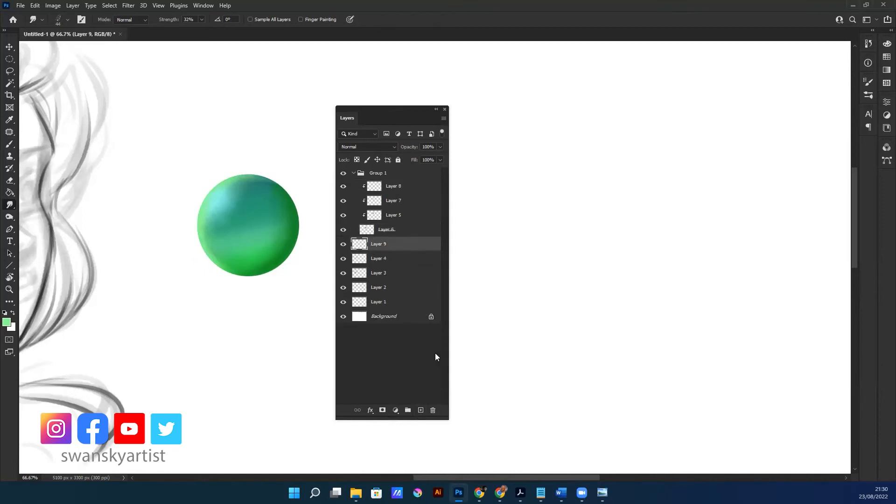
Switch to the Brush and set the foreground colour to dark teal 06604a
key(b)
alt+click(299, 233)
click(7, 322)
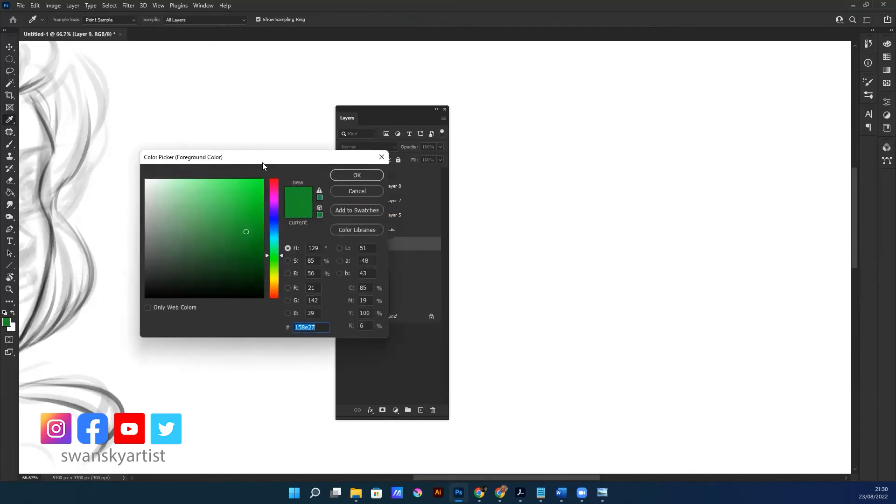
drag(267, 161, 278, 232)
click(266, 192)
drag(250, 307, 255, 317)
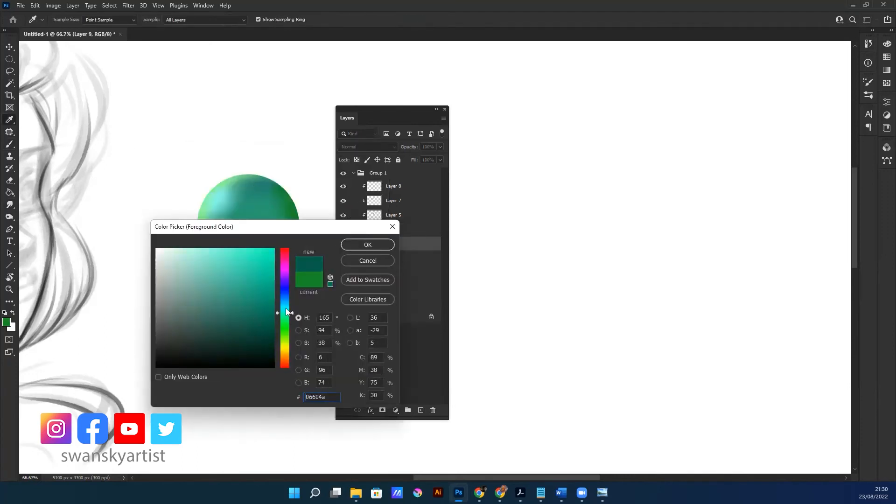
click(368, 244)
Paint a rough dark-teal backdrop around the sphere on Layer 9, raising the brush opacity to 90%
mouse_move(188, 207)
mouse_down()
mouse_move(262, 163)
mouse_move(296, 244)
mouse_move(320, 130)
mouse_move(214, 201)
mouse_move(290, 187)
mouse_up()
mouse_move(182, 224)
mouse_down()
mouse_move(248, 180)
mouse_move(184, 236)
mouse_move(201, 249)
mouse_move(310, 236)
mouse_move(206, 344)
mouse_move(230, 280)
mouse_move(217, 192)
mouse_move(302, 210)
mouse_move(262, 272)
mouse_move(231, 288)
mouse_move(261, 164)
mouse_move(253, 252)
mouse_move(212, 302)
mouse_up()
key(9)
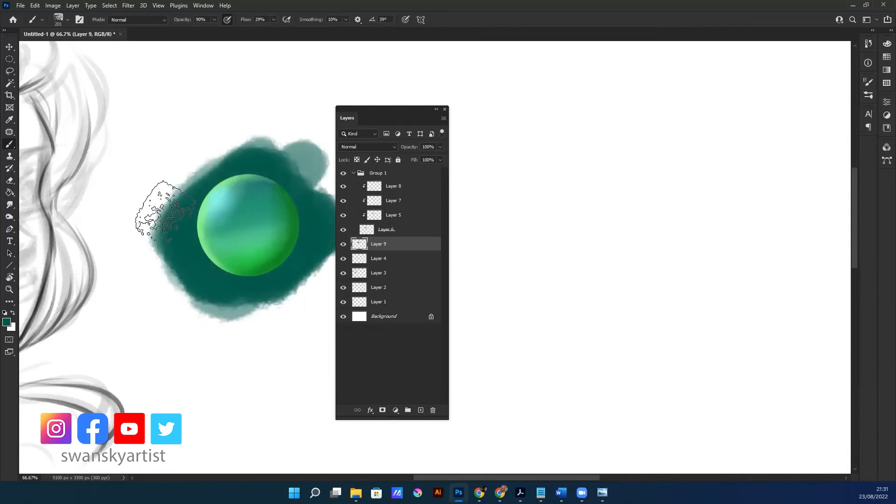
mouse_move(323, 145)
mouse_down()
mouse_move(303, 168)
mouse_move(261, 320)
mouse_move(300, 250)
mouse_move(231, 330)
mouse_move(260, 144)
mouse_move(226, 263)
mouse_up()
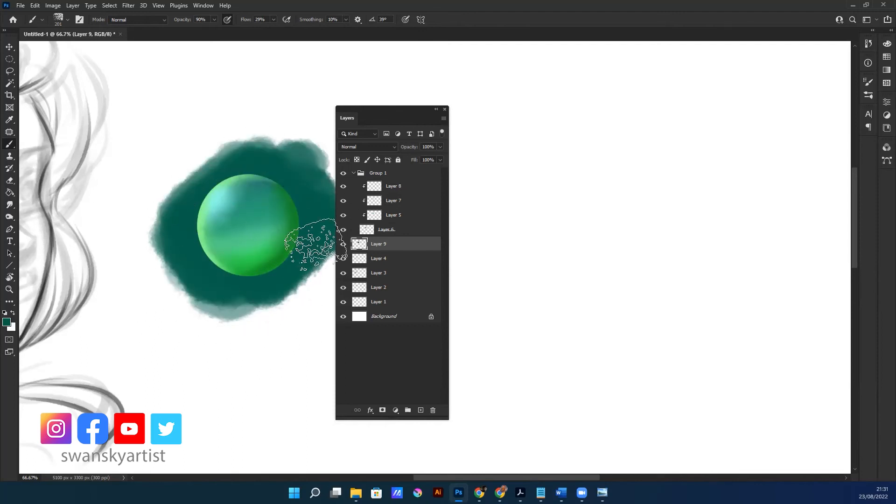
Try Layer 9 above Group 1 so it covers the sphere, and return it below the group
key(v)
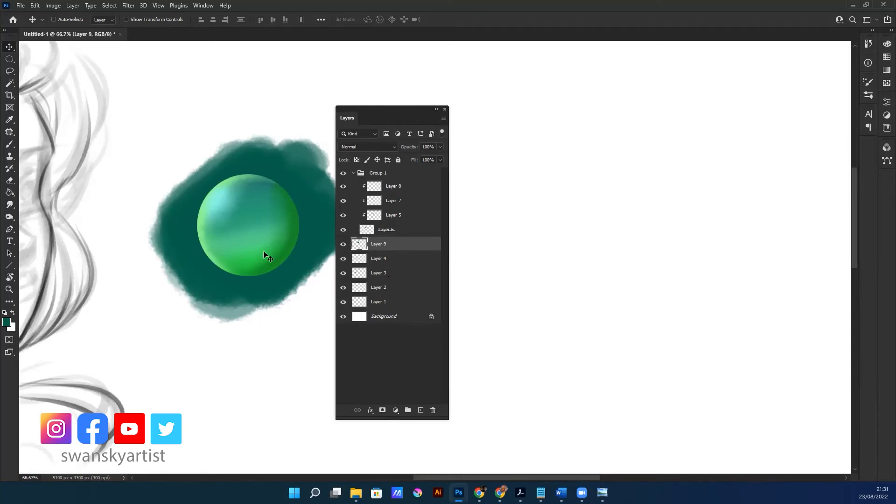
drag(408, 247, 404, 169)
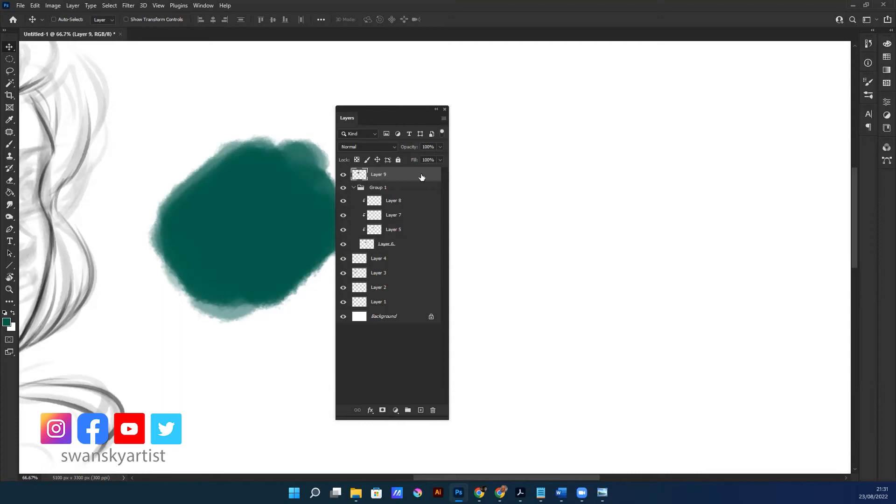
click(373, 186)
mouse_move(287, 246)
mouse_down()
mouse_move(160, 251)
mouse_move(282, 246)
mouse_up()
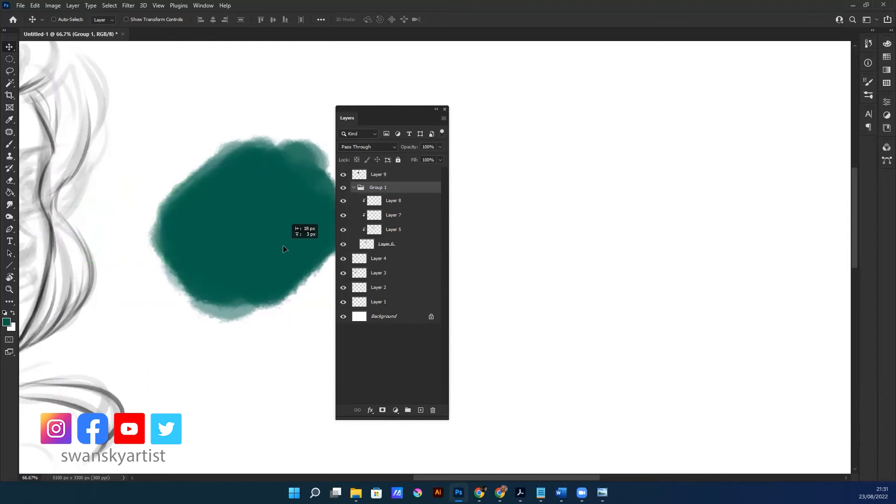
key(ctrl)
drag(377, 176, 376, 251)
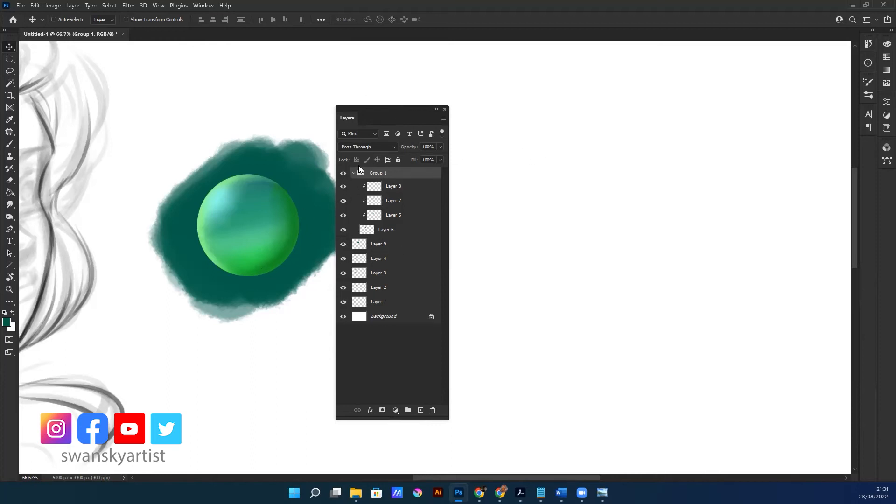
Open the layer style settings for Group 1 and enable Drop Shadow, keeping the sphere in view beside the dialog
drag(284, 229, 258, 236)
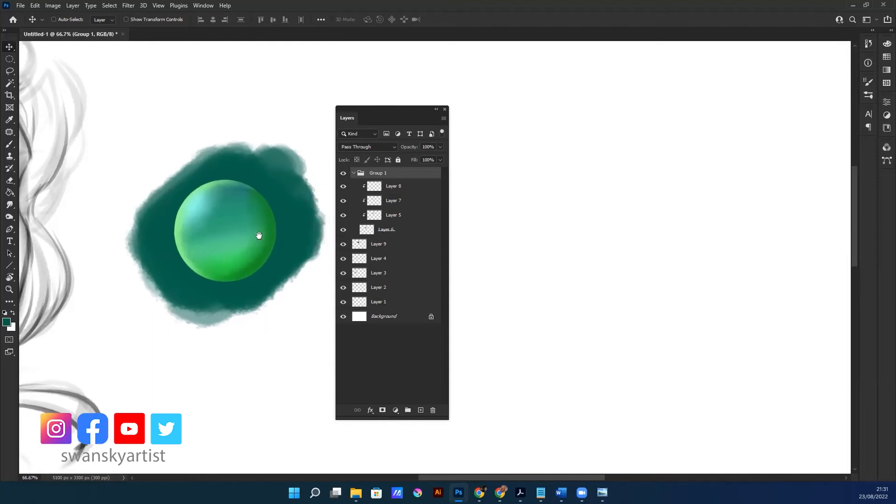
drag(211, 308, 219, 310)
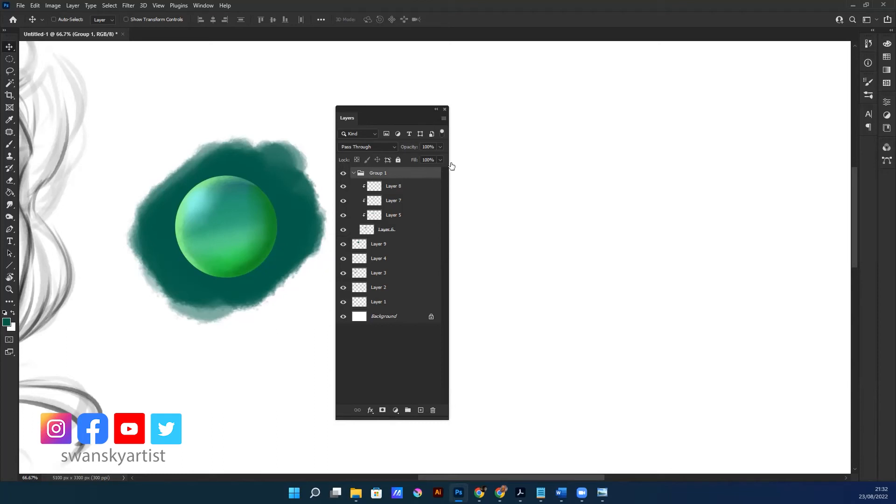
key(h)
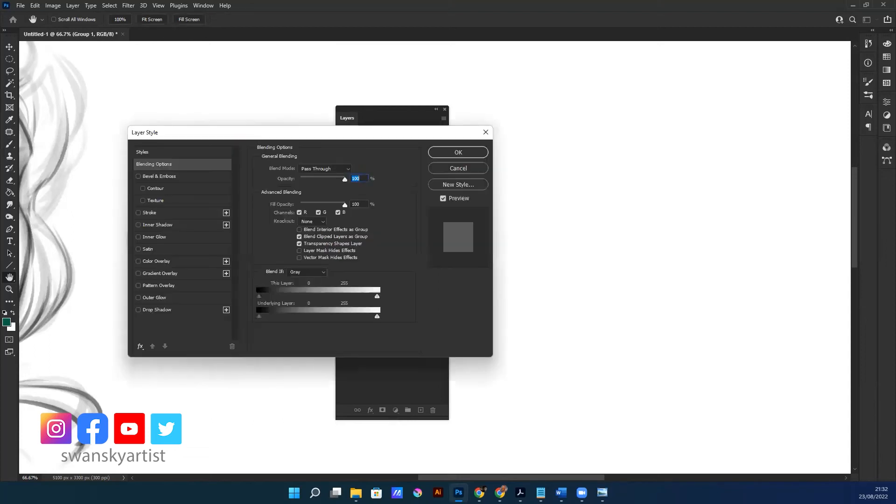
mouse_move(368, 137)
mouse_down()
mouse_move(383, 128)
mouse_move(372, 125)
mouse_move(517, 122)
mouse_up()
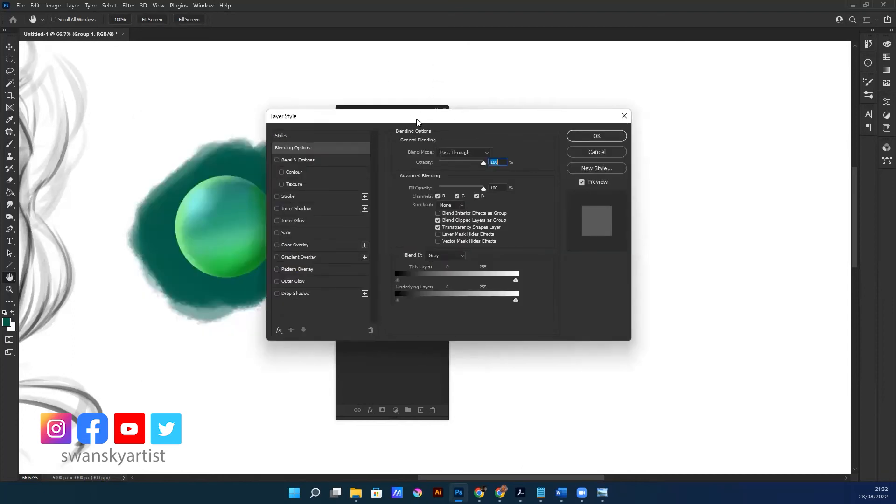
drag(419, 119, 371, 109)
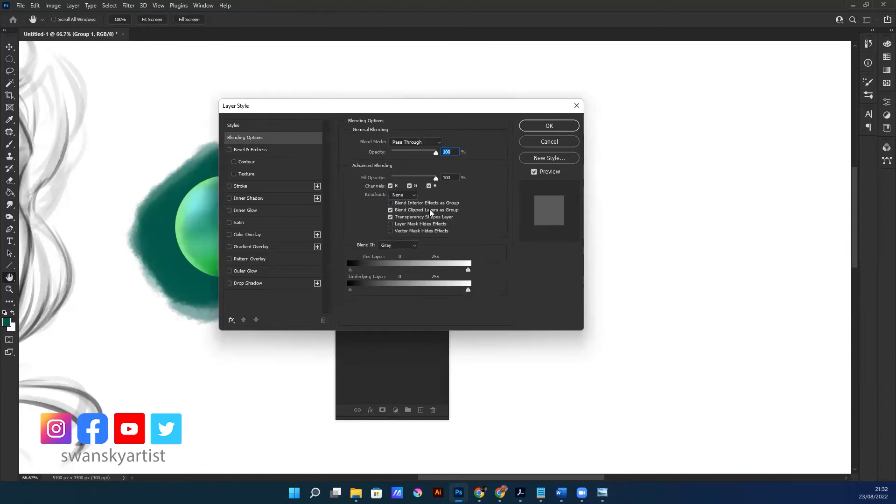
drag(303, 108, 358, 99)
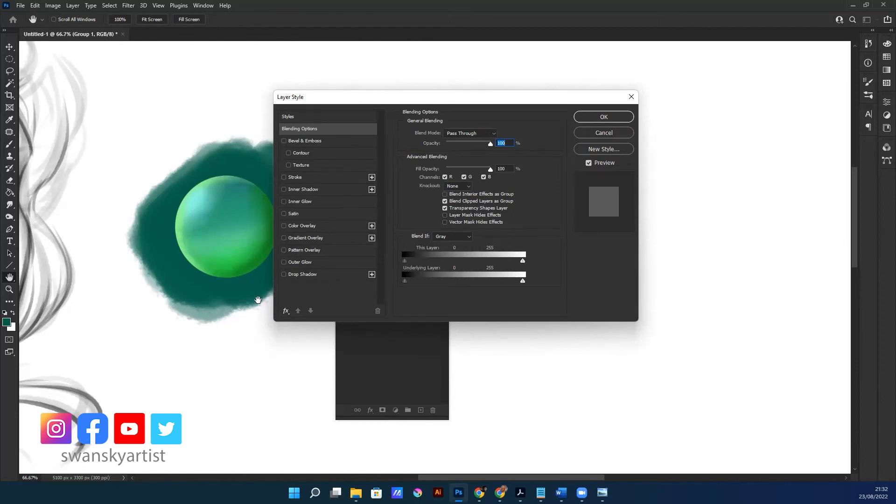
click(284, 276)
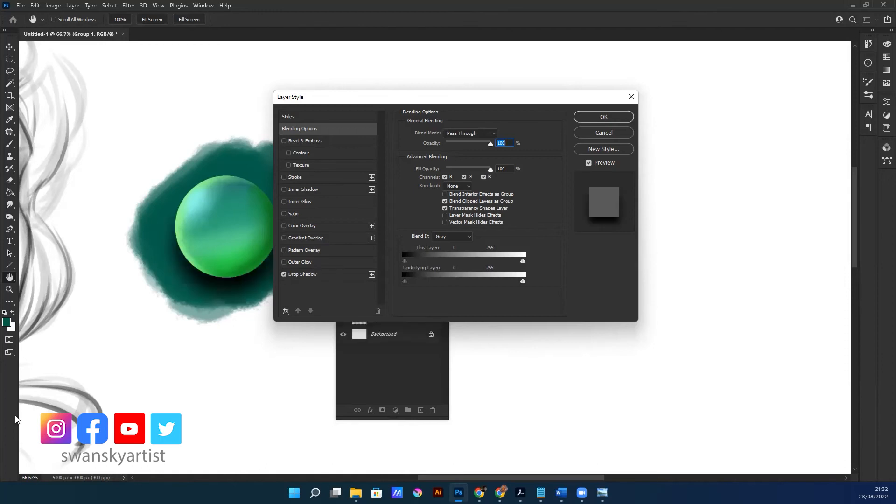
drag(456, 98, 525, 82)
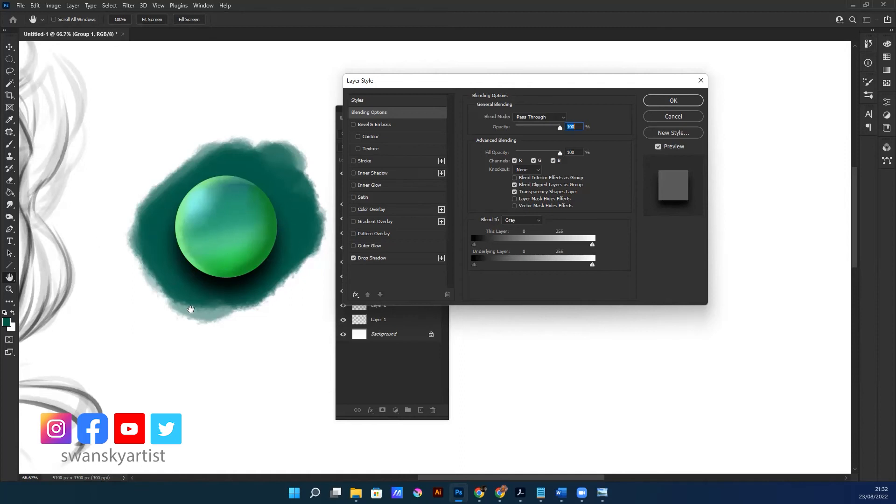
drag(530, 84, 519, 85)
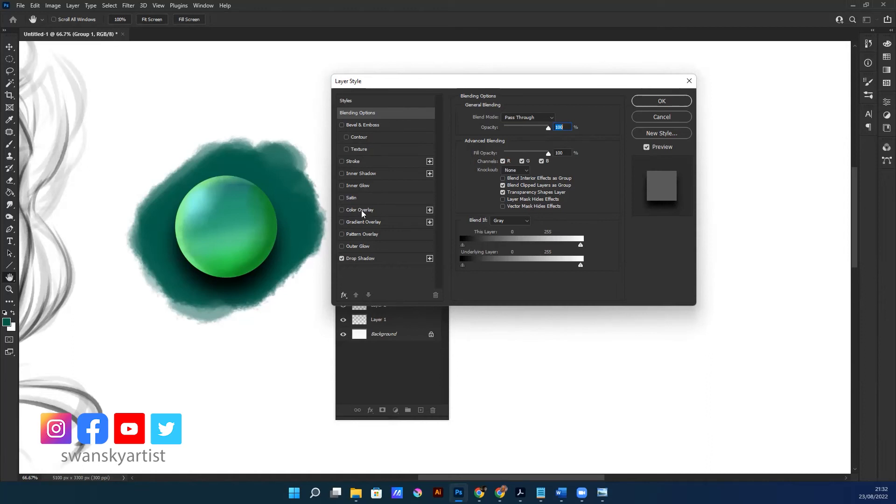
Enable Gradient Overlay for Group 1 and choose the pink-to-violet preset Purple_14 from the Purples gradients
click(342, 222)
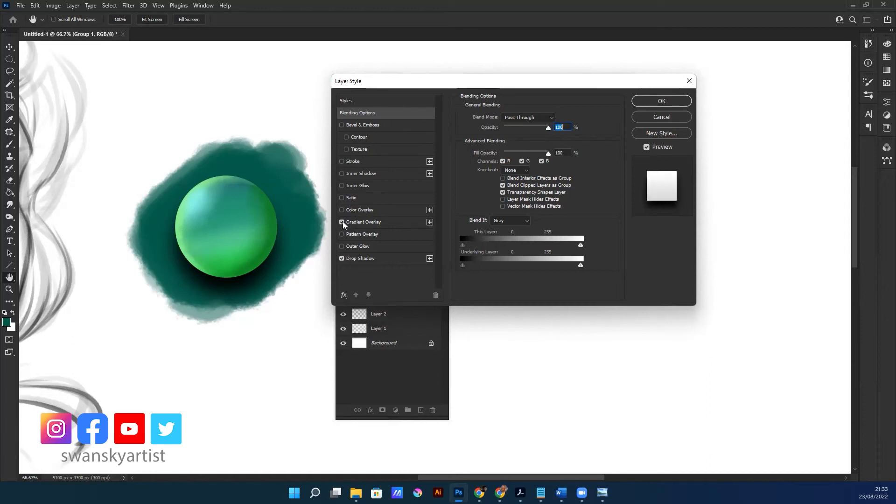
click(374, 222)
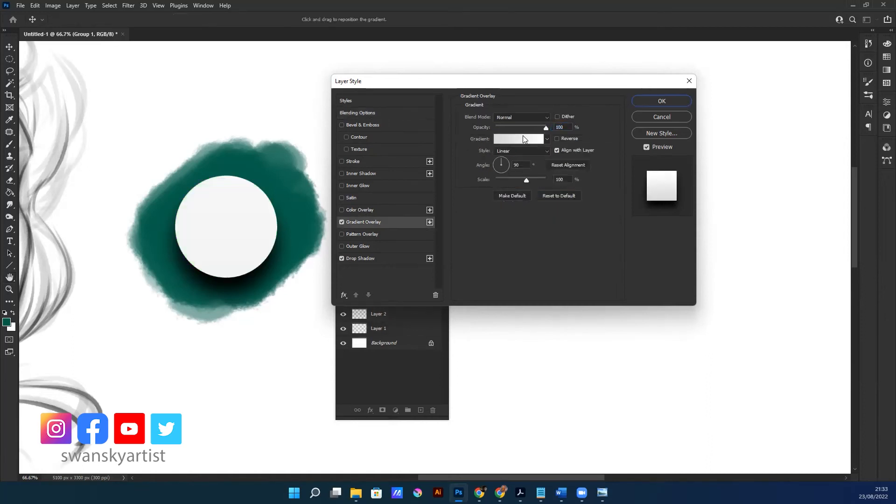
click(525, 139)
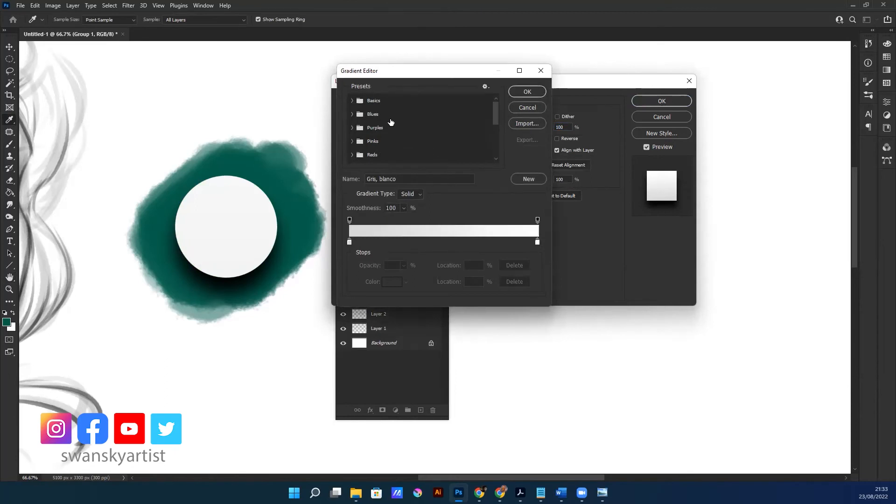
click(357, 129)
click(394, 142)
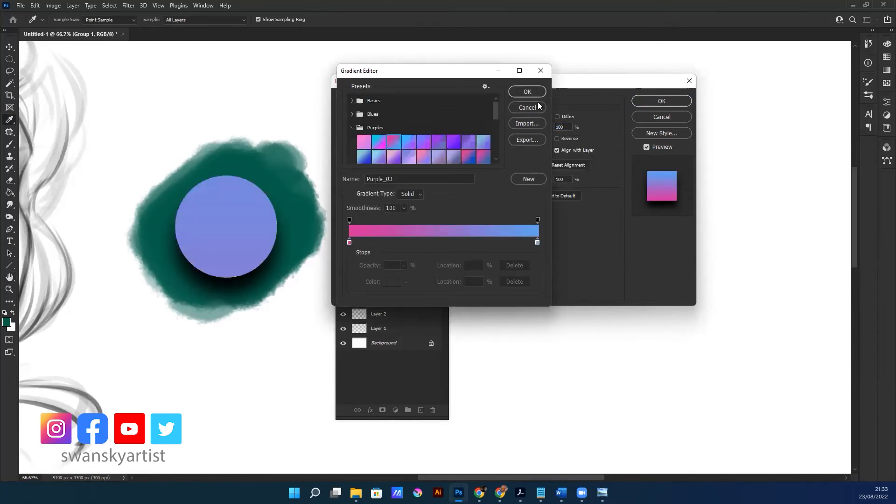
click(425, 156)
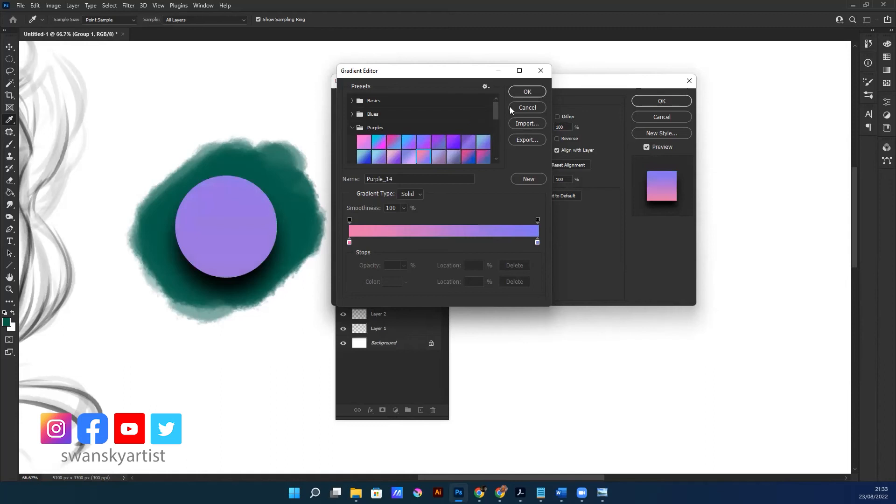
click(527, 92)
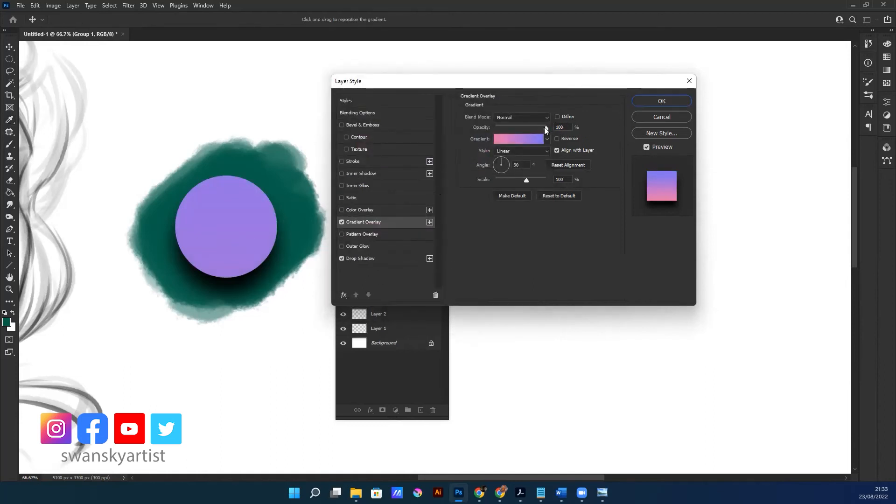
Lower the gradient overlay's opacity, try its Multiply blend mode, and settle on Color Burn at 61% opacity
drag(545, 127, 514, 126)
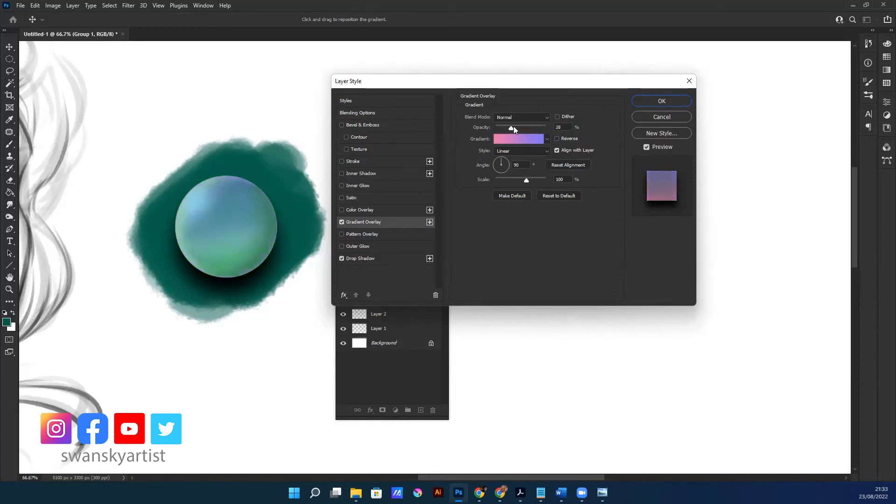
click(547, 117)
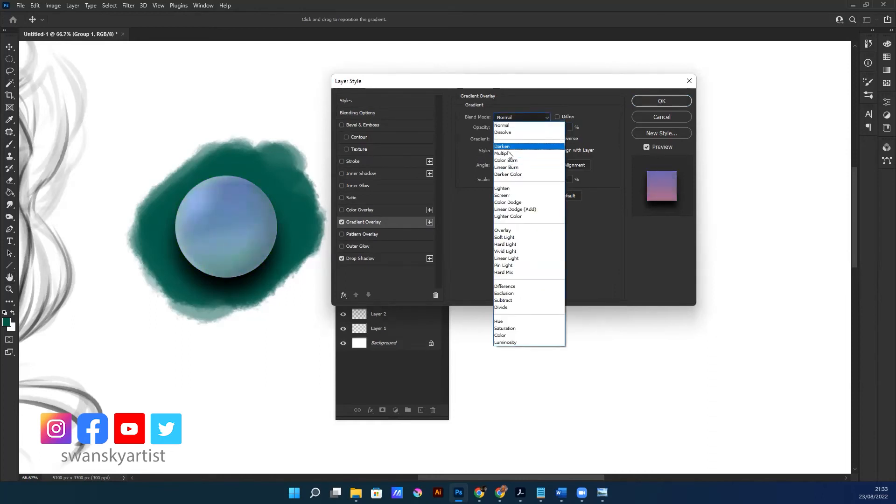
click(504, 153)
click(525, 118)
click(511, 159)
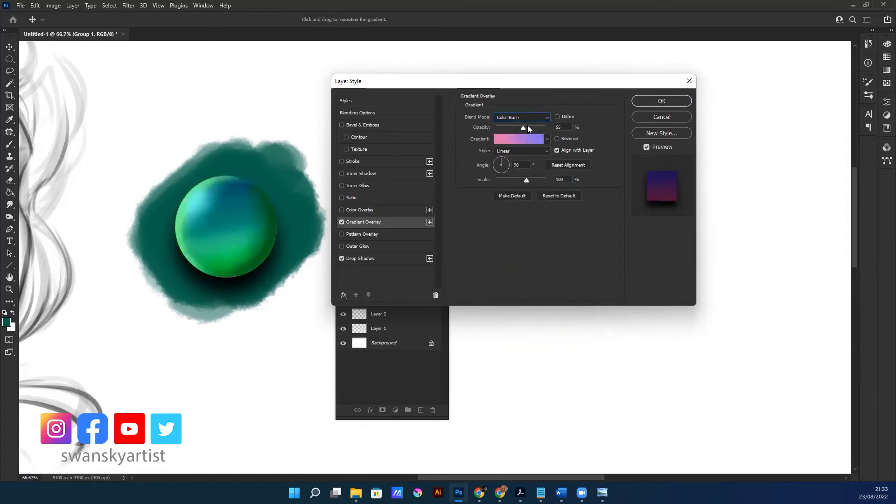
mouse_move(523, 127)
mouse_down()
mouse_move(552, 127)
mouse_move(510, 130)
mouse_move(526, 130)
mouse_up()
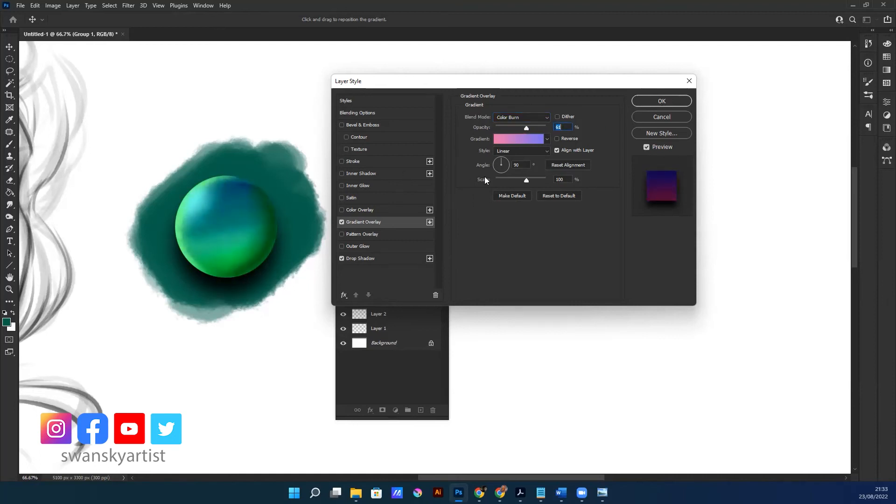
Try dark blue and teal-to-purple presets from the Blues gradients for the overlay, and disable Gradient Overlay
click(546, 140)
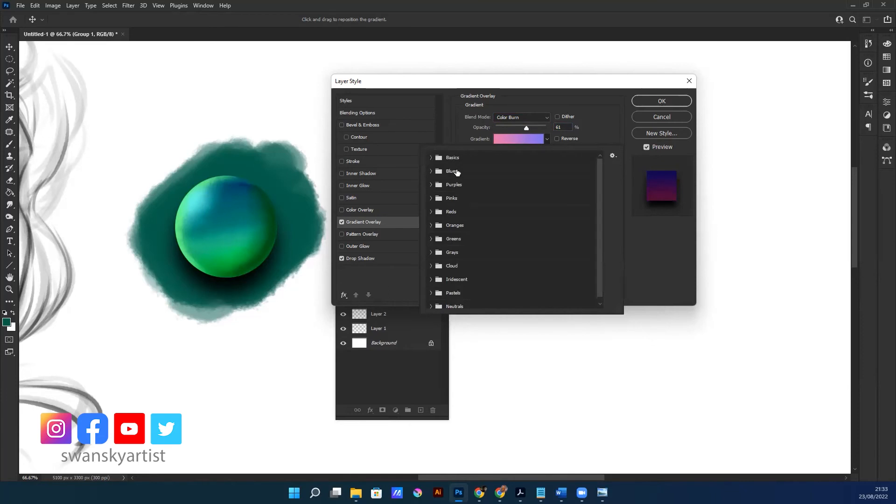
click(432, 171)
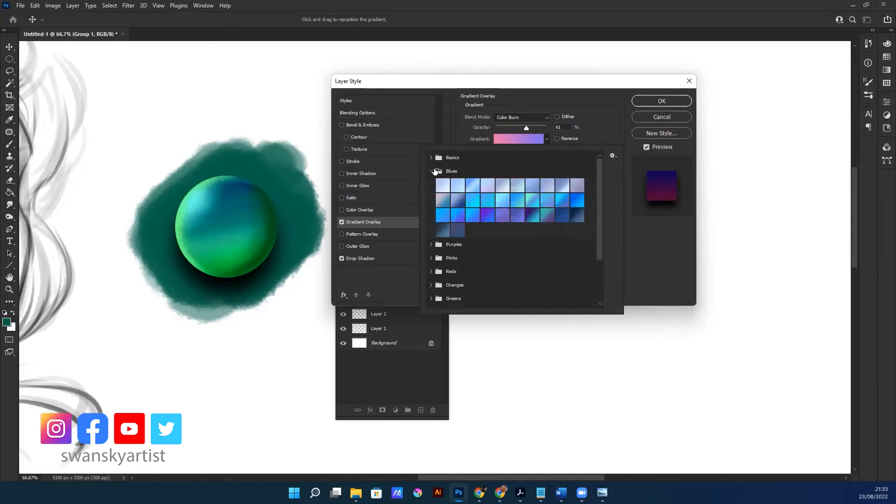
click(533, 216)
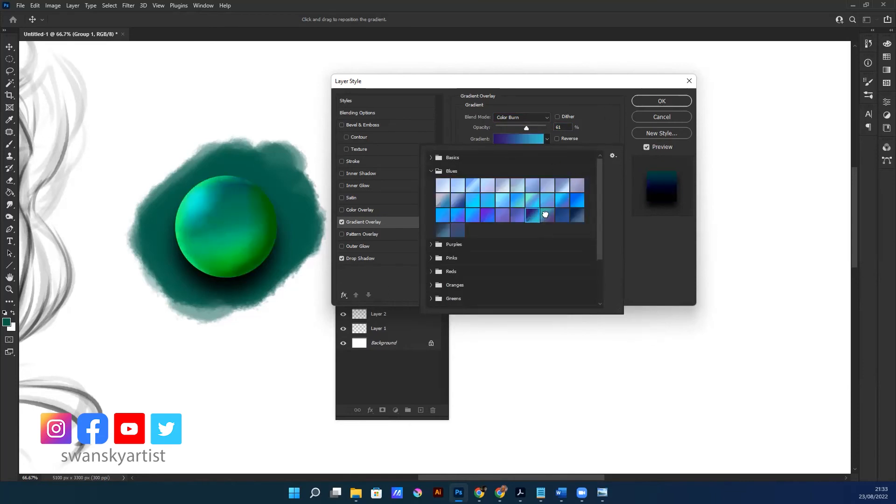
click(546, 214)
click(596, 93)
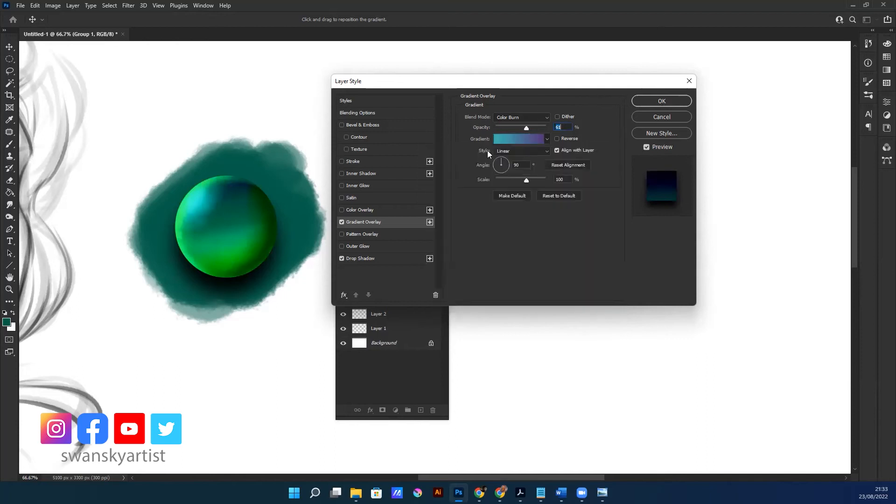
click(341, 222)
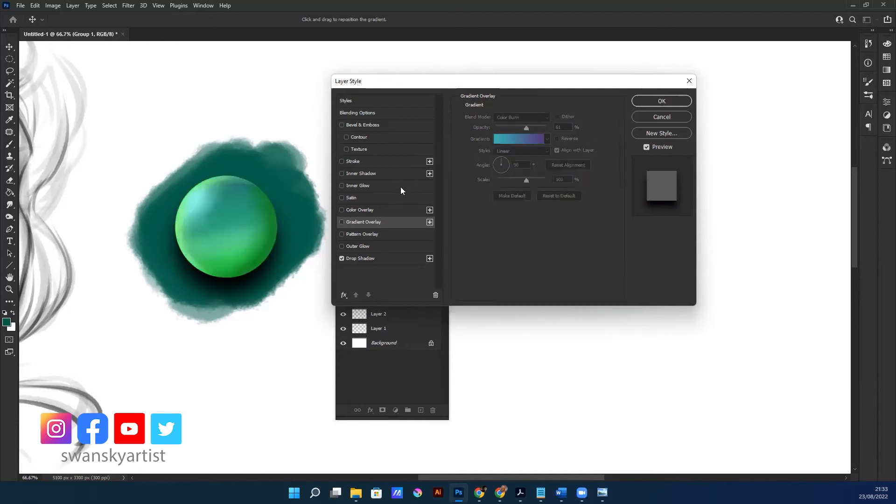
Enable Color Overlay for Group 1 and set its overlay colour to bright yellow
click(341, 210)
click(361, 210)
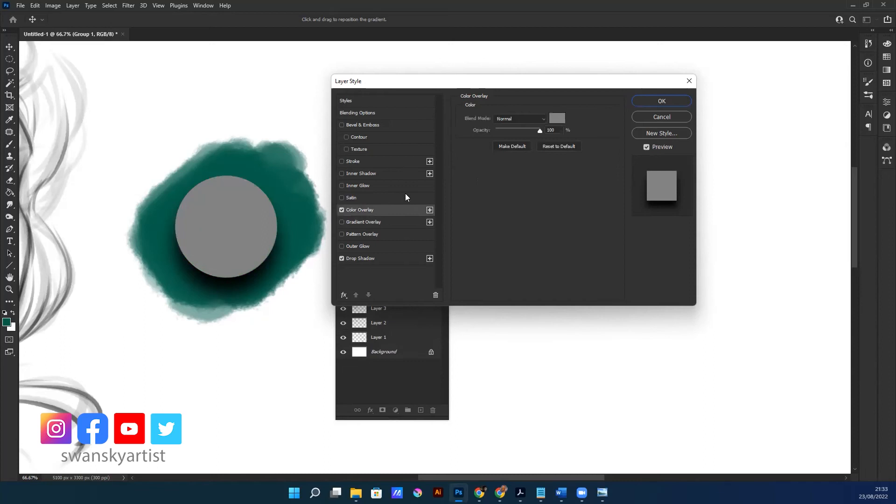
click(556, 119)
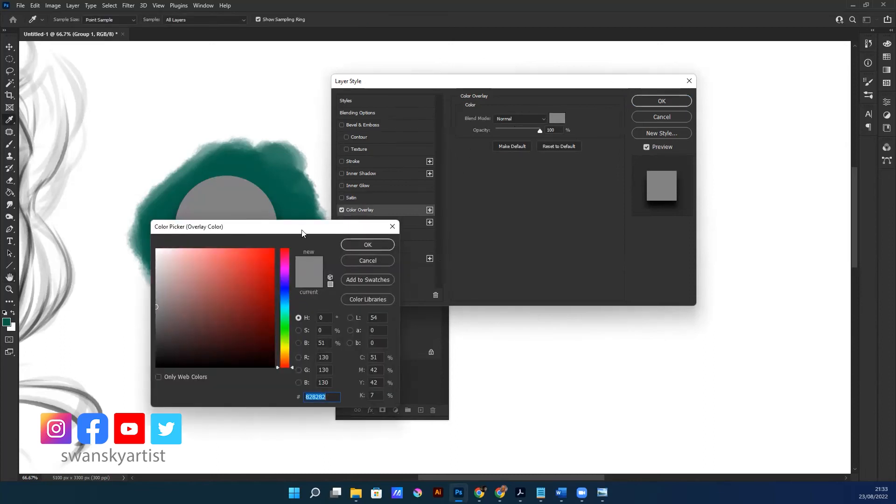
drag(308, 232, 446, 168)
click(422, 283)
click(411, 188)
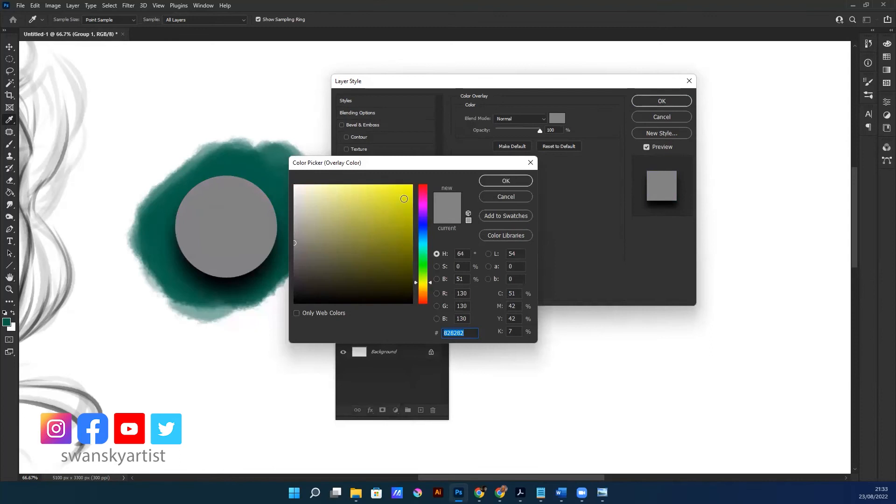
click(504, 181)
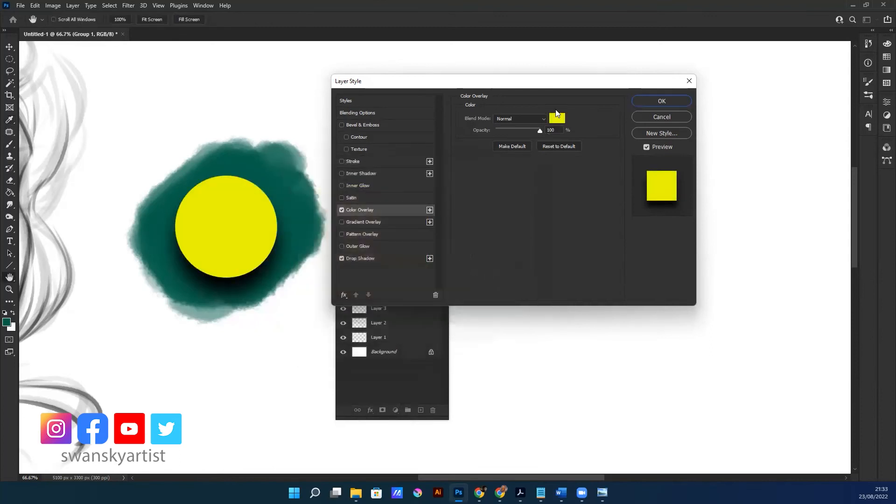
Set the colour overlay's blend mode to Color and change its colour to a darker golden yellow
click(534, 119)
click(502, 337)
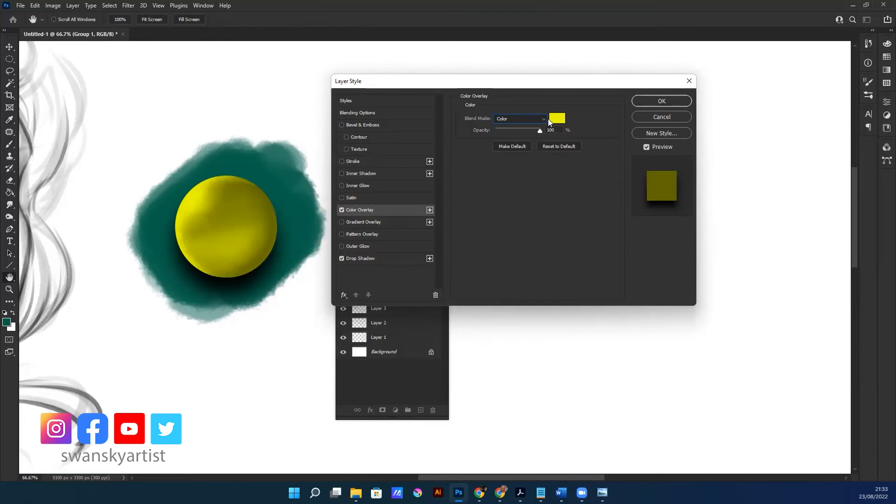
click(550, 120)
drag(416, 277, 422, 285)
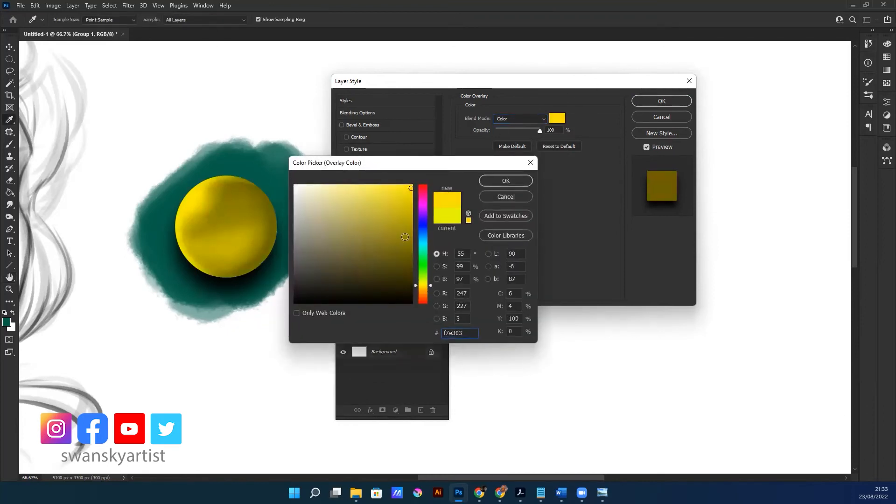
click(399, 223)
click(496, 182)
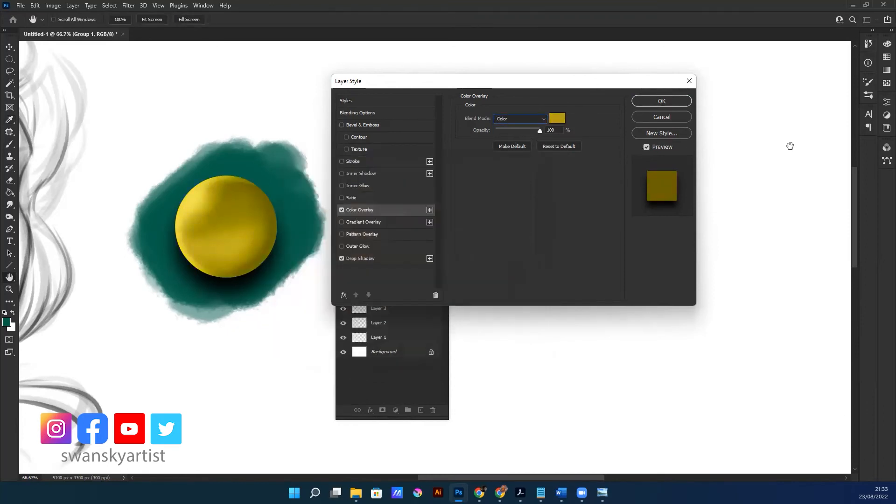
Try the Soft Light, Screen, Multiply and Lighten blend modes on the golden colour overlay
click(542, 121)
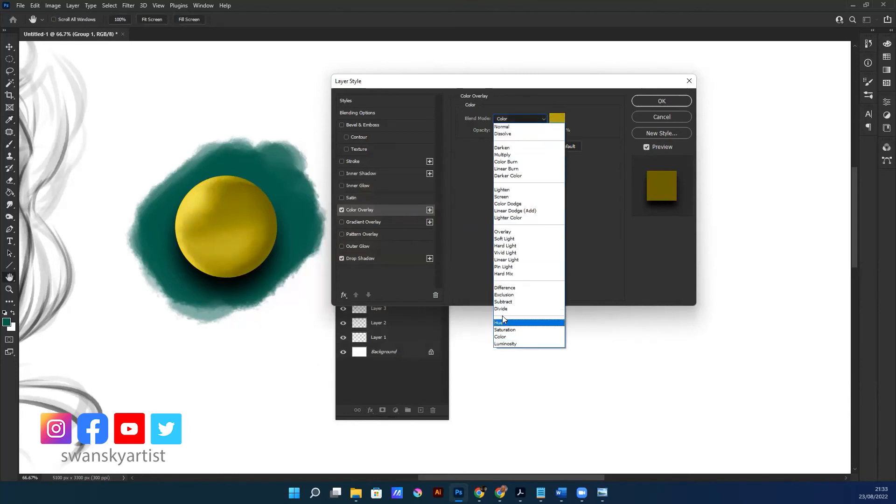
click(508, 239)
click(543, 120)
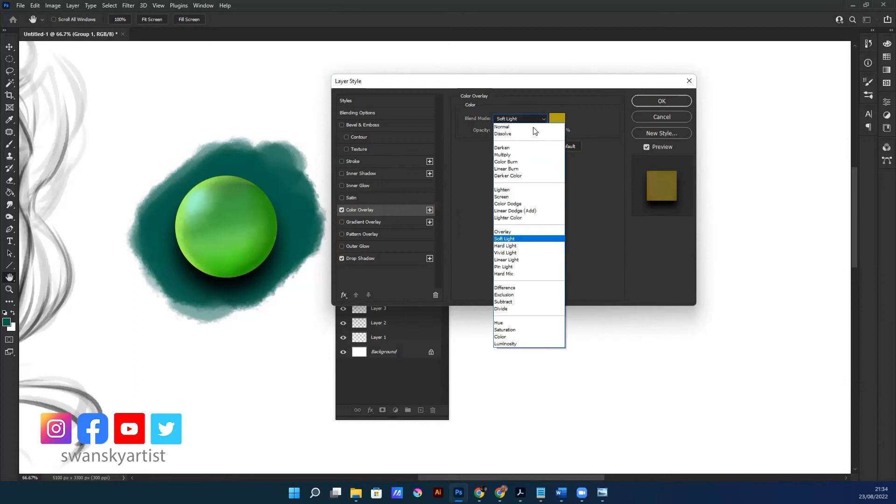
click(532, 175)
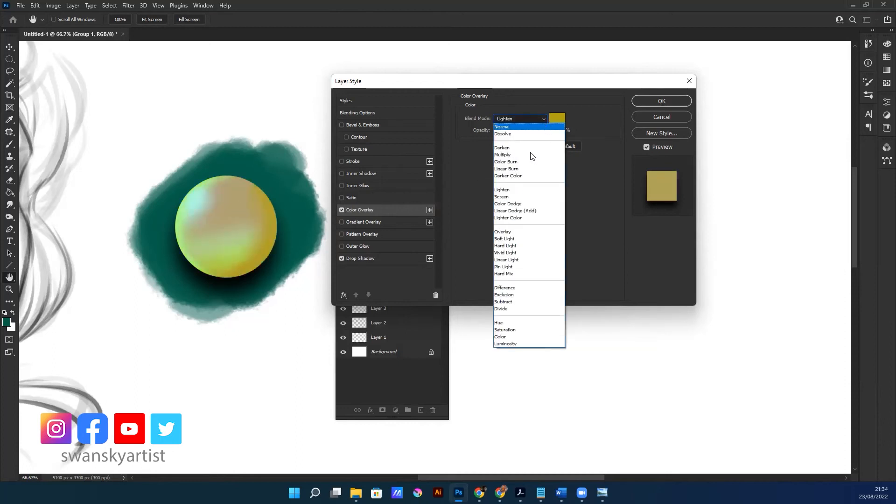
click(503, 196)
click(529, 123)
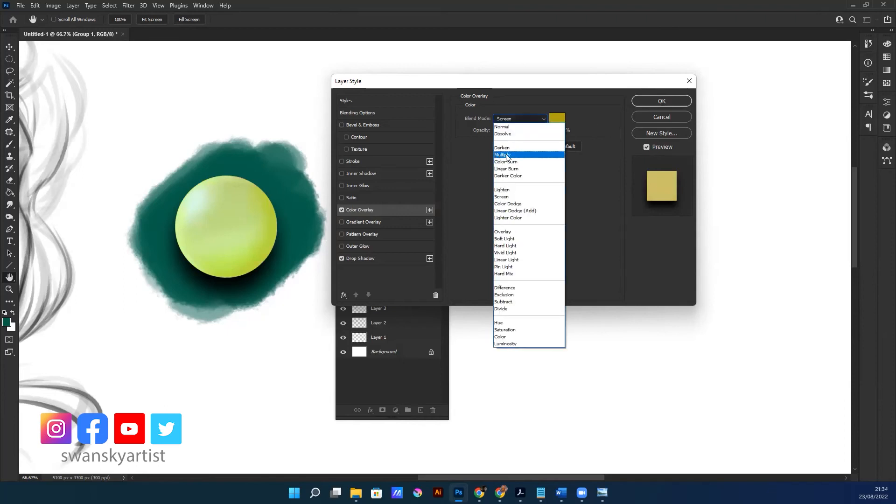
click(522, 152)
click(520, 118)
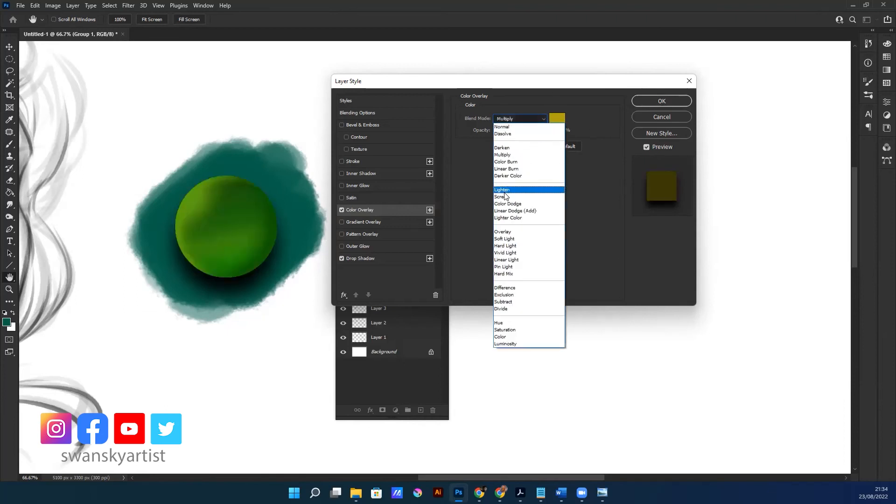
click(508, 193)
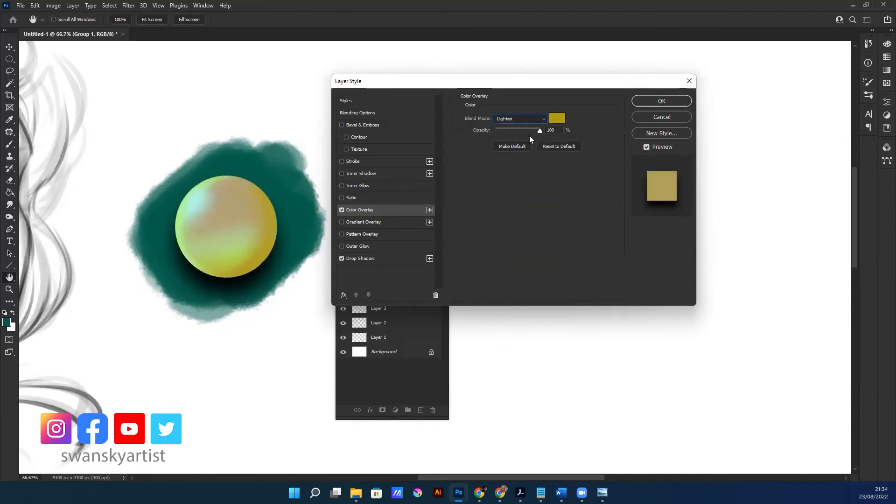
Return the colour overlay's blend mode to Normal and disable Color Overlay
click(542, 118)
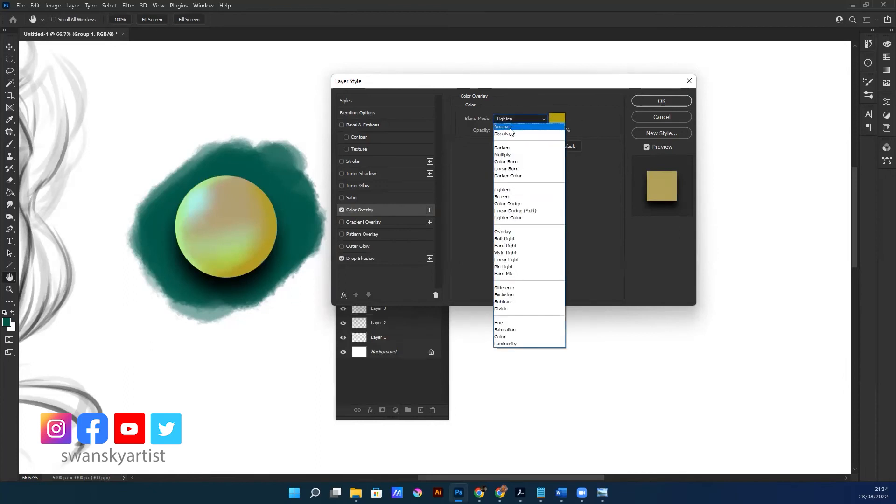
click(509, 127)
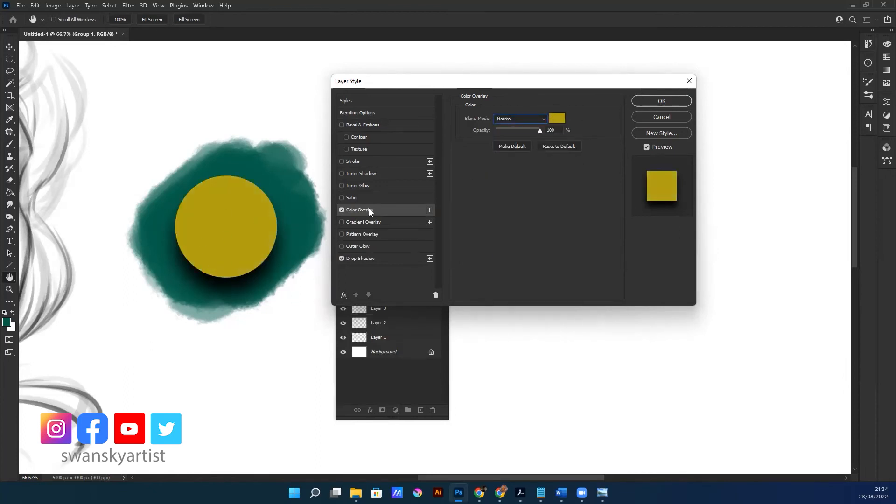
click(342, 210)
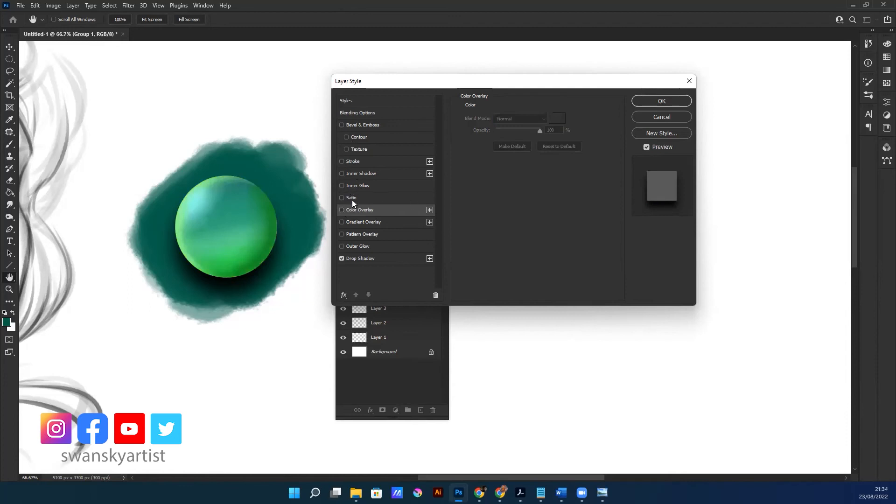
Enable Bevel & Emboss on Group 1, with depth 376% and size 32 px, keeping the sphere in view
click(342, 124)
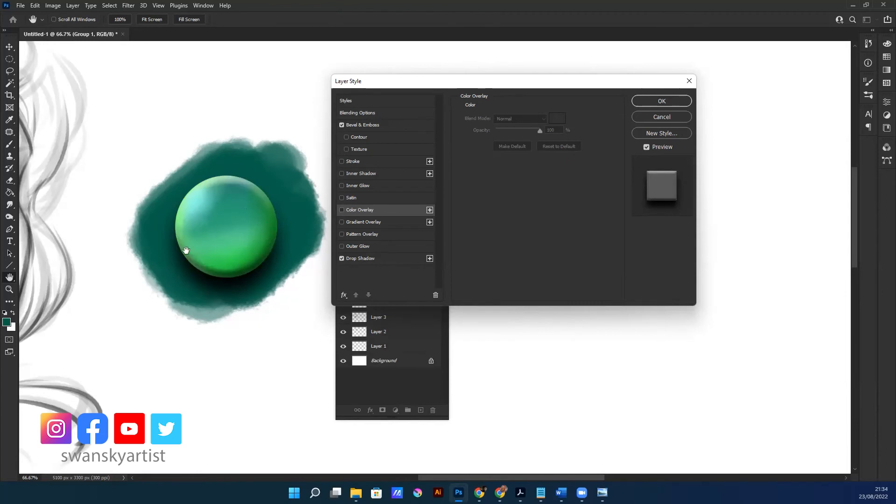
click(365, 126)
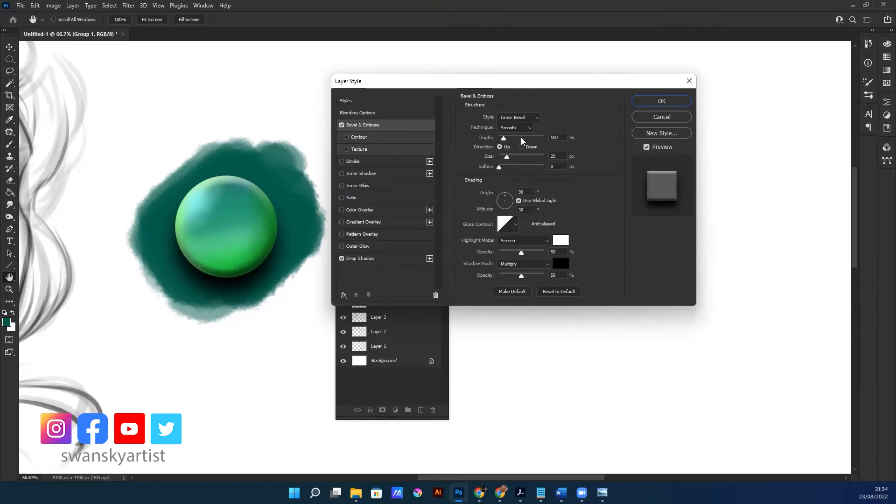
drag(508, 159, 516, 140)
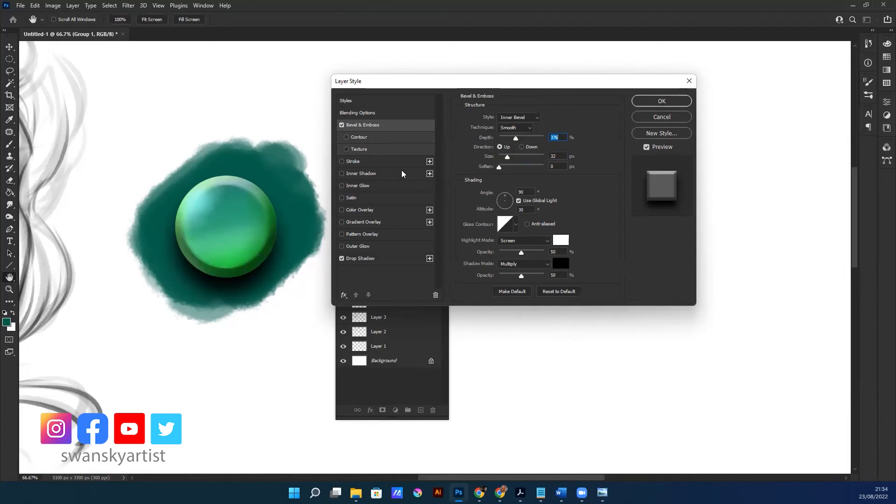
drag(595, 85, 591, 83)
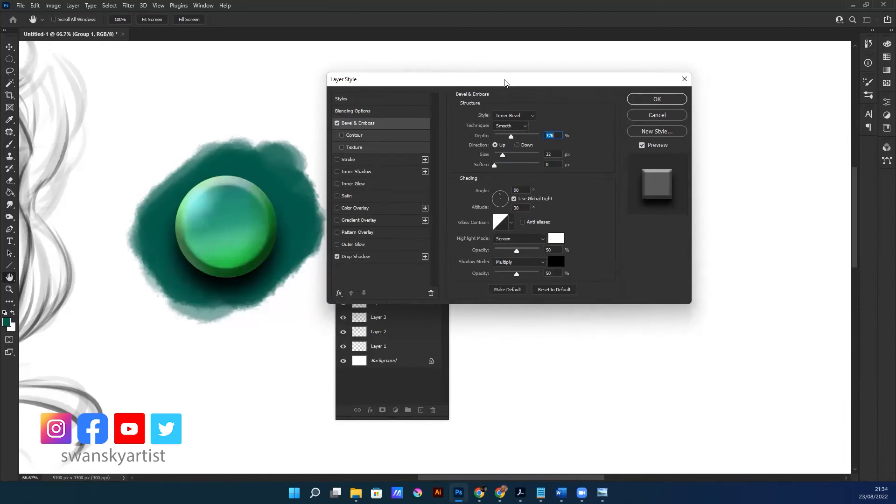
Enable Outer Glow on Group 1, keeping the sphere in view
drag(504, 82, 500, 88)
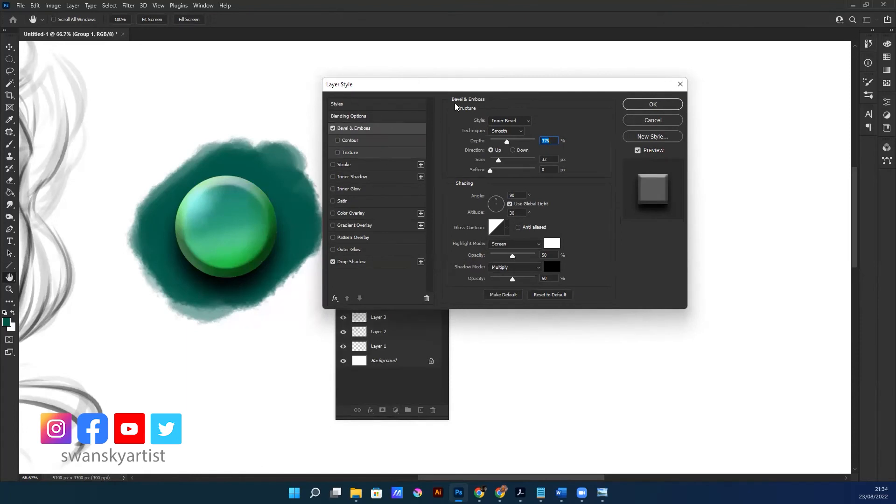
drag(451, 86, 446, 88)
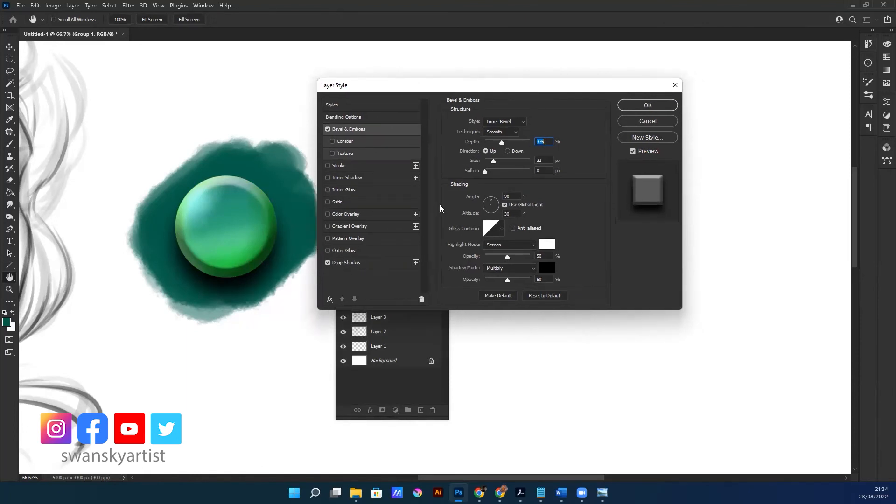
click(328, 250)
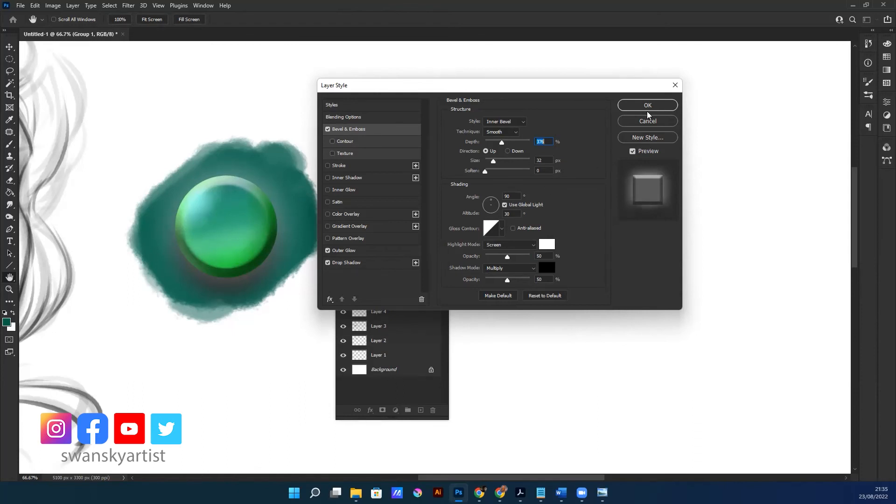
drag(536, 89, 521, 93)
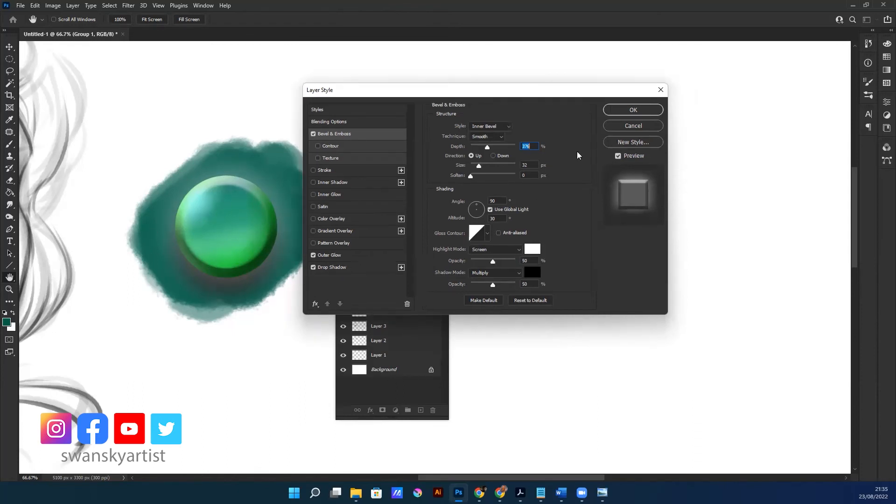
Disable Bevel & Emboss and Outer Glow on Group 1 and apply the layer style with only Drop Shadow
click(313, 134)
click(313, 255)
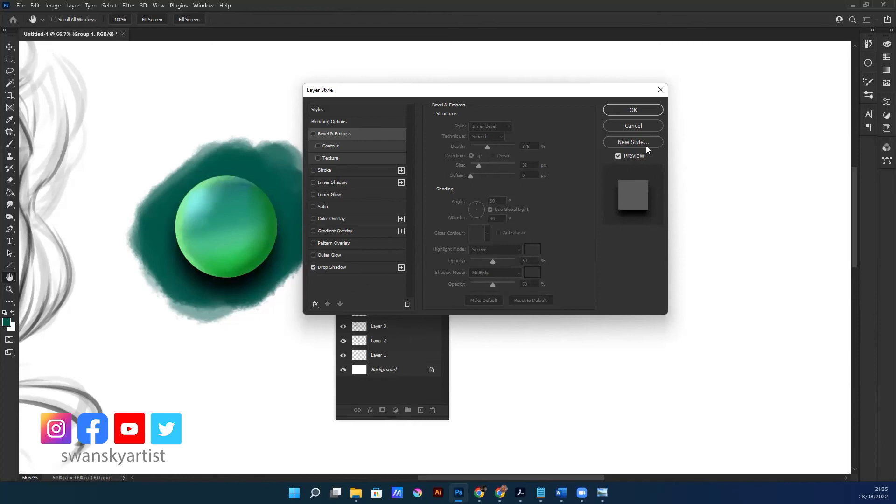
click(635, 110)
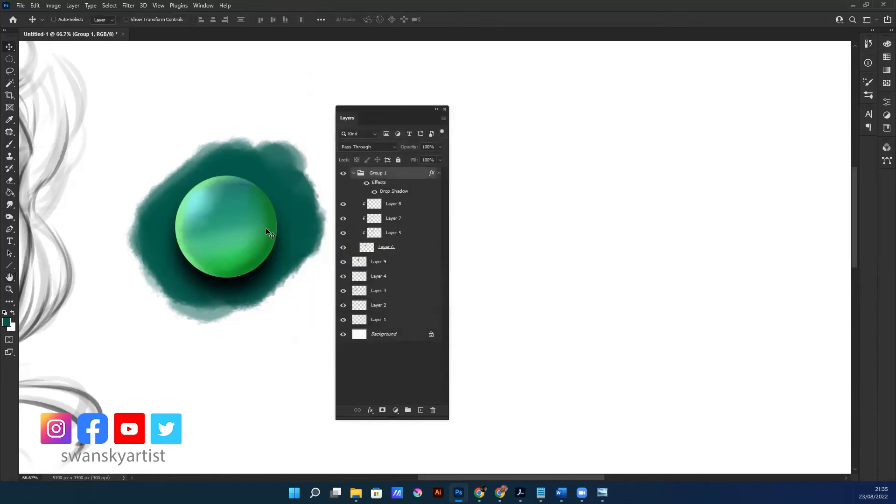
Move the sphere group slightly up and compare it with its drop shadow effects hidden and shown
drag(270, 231, 267, 224)
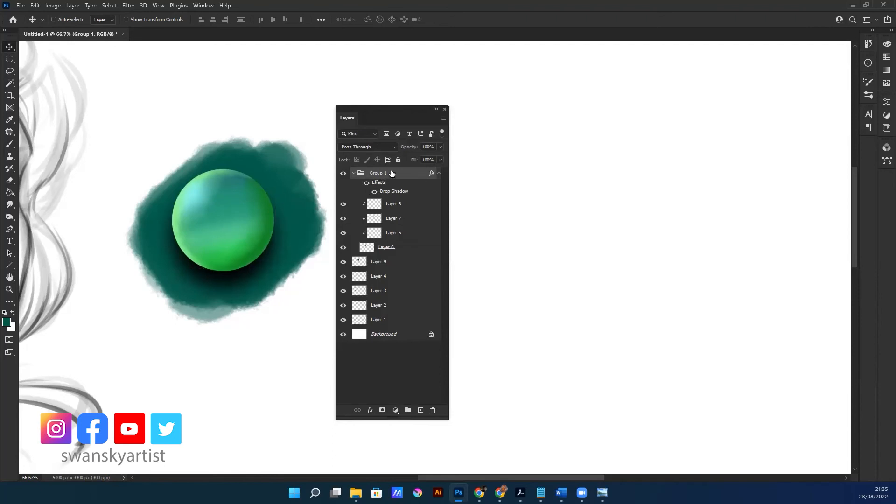
click(374, 191)
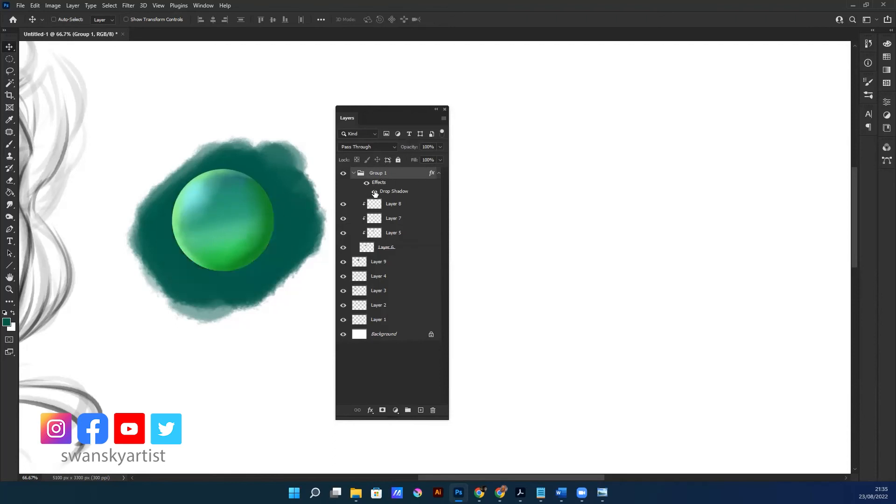
click(374, 191)
click(367, 183)
click(366, 182)
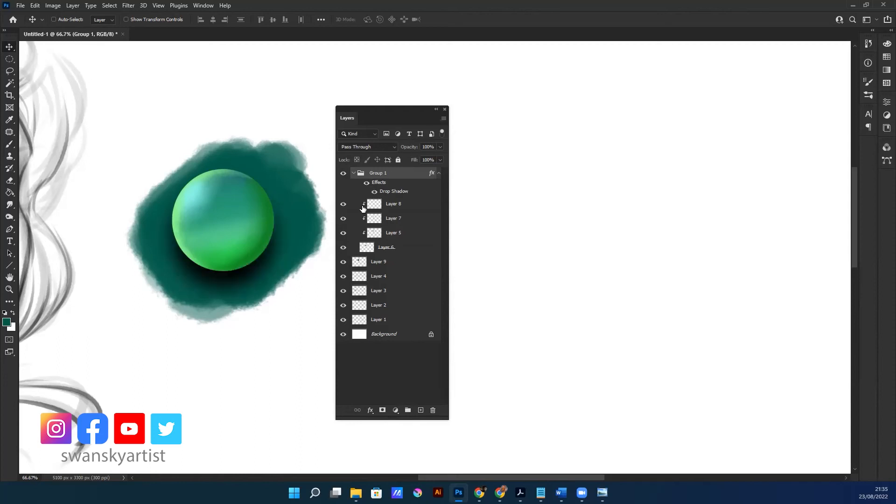
Collapse Group 1, add a new layer above it and brush curved dark green stripes across the sphere
click(353, 173)
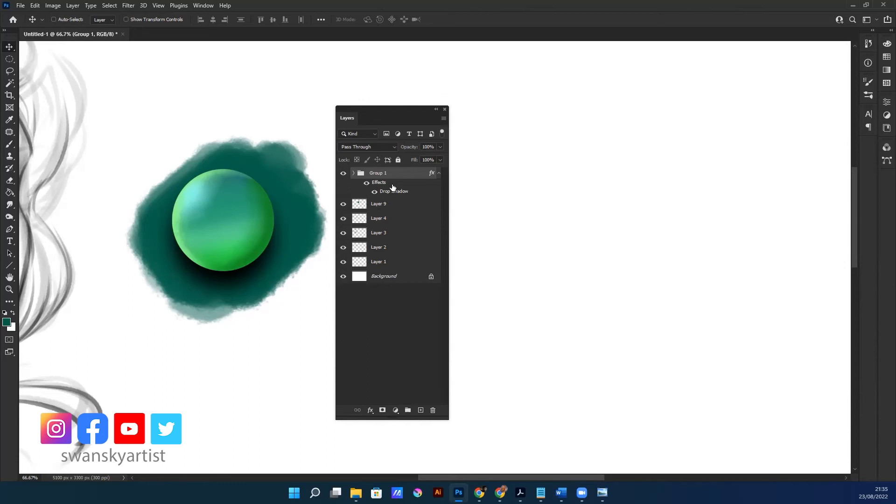
click(344, 173)
click(420, 409)
key(b)
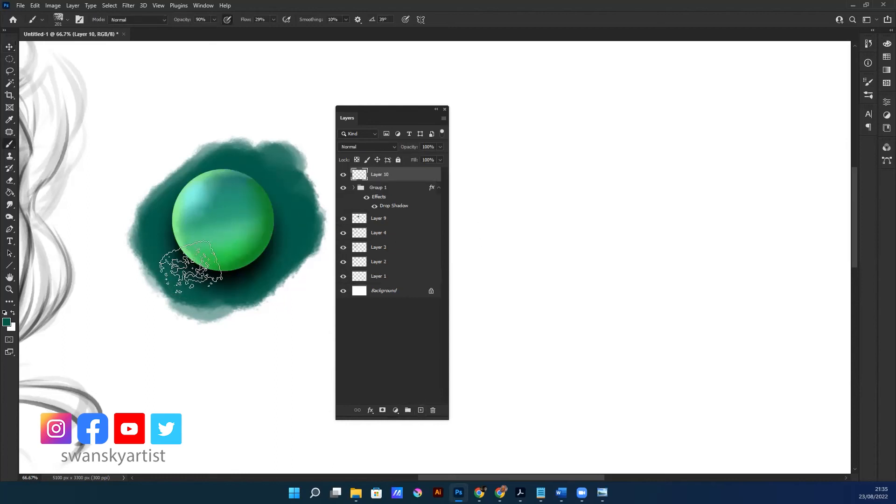
mouse_move(264, 197)
mouse_down()
mouse_move(226, 230)
mouse_move(231, 224)
mouse_up()
drag(140, 228, 308, 166)
mouse_move(260, 184)
mouse_down()
mouse_move(177, 254)
mouse_move(330, 226)
mouse_move(215, 289)
mouse_up()
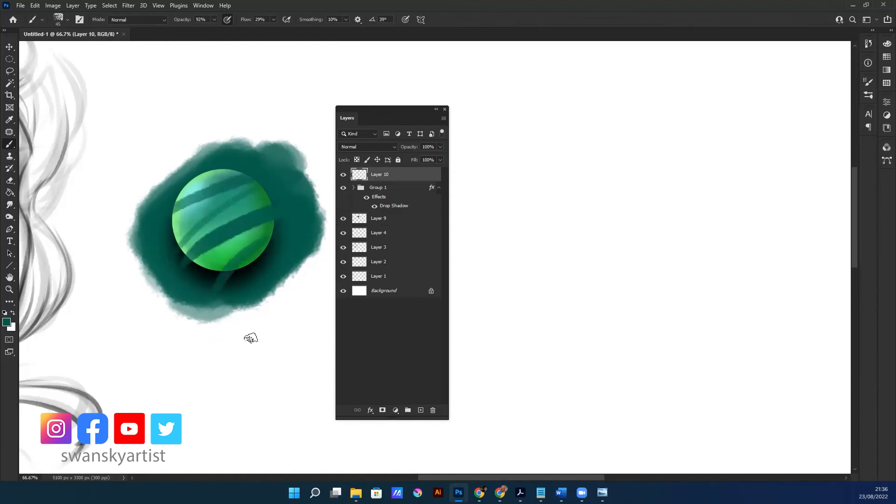
Lock the transparent pixels of Layer 10 and set the foreground colour to bright red for the brush
click(356, 160)
click(6, 322)
click(423, 187)
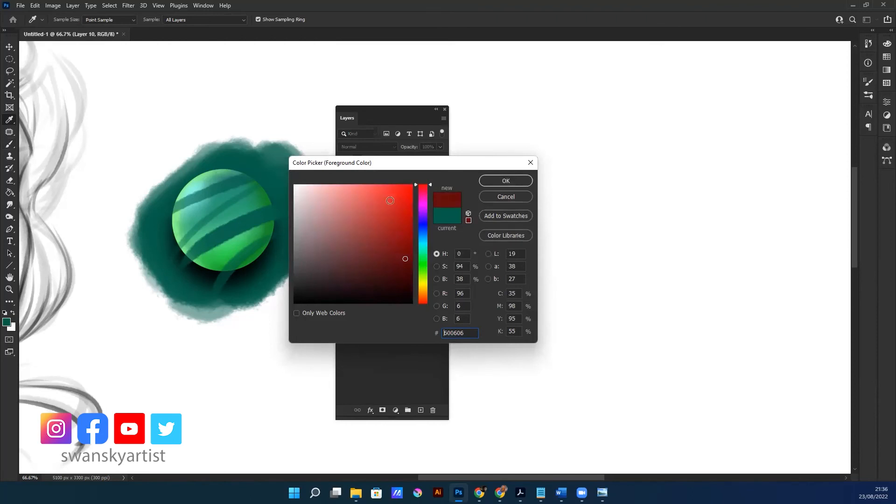
click(505, 180)
key(b)
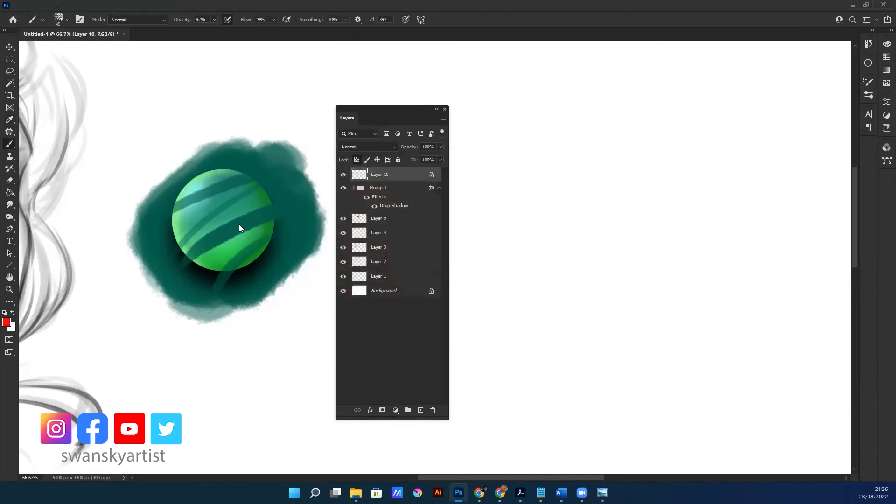
With transparent pixels locked on Layer 10, paint over the green stripes to recolour them red
drag(258, 219, 259, 220)
click(356, 161)
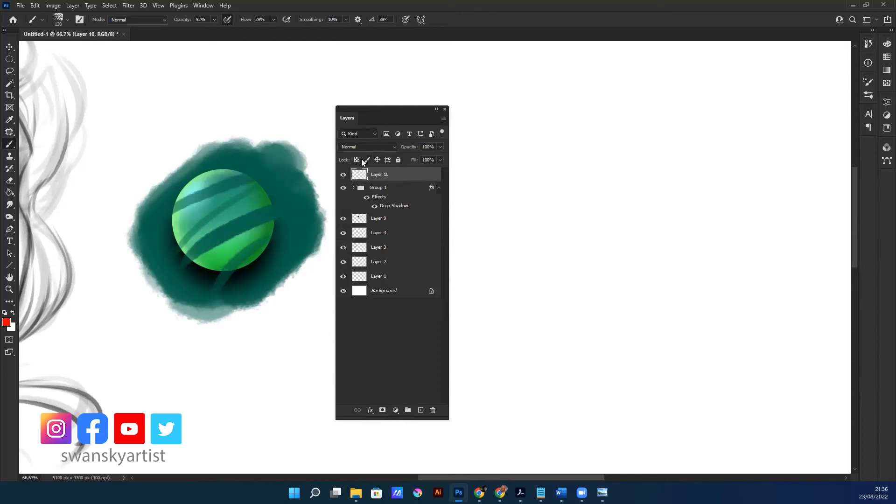
drag(374, 115, 360, 124)
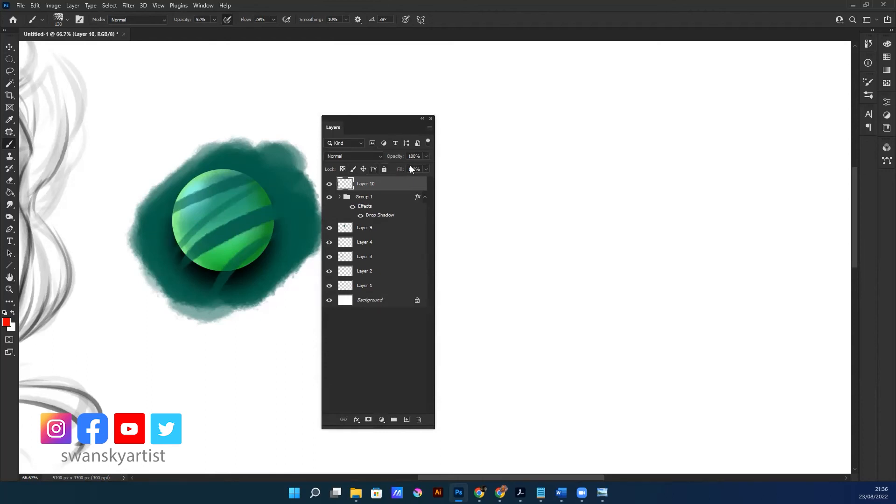
click(342, 169)
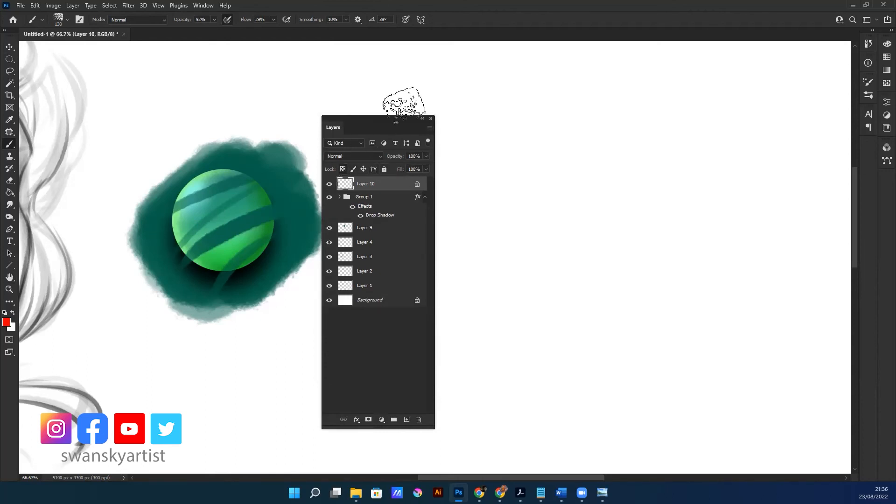
mouse_move(216, 170)
mouse_down()
mouse_move(258, 148)
mouse_move(205, 202)
mouse_move(168, 276)
mouse_move(301, 211)
mouse_move(281, 248)
mouse_move(222, 234)
mouse_move(302, 206)
mouse_move(274, 265)
mouse_move(231, 288)
mouse_move(243, 249)
mouse_move(271, 231)
mouse_move(196, 304)
mouse_up()
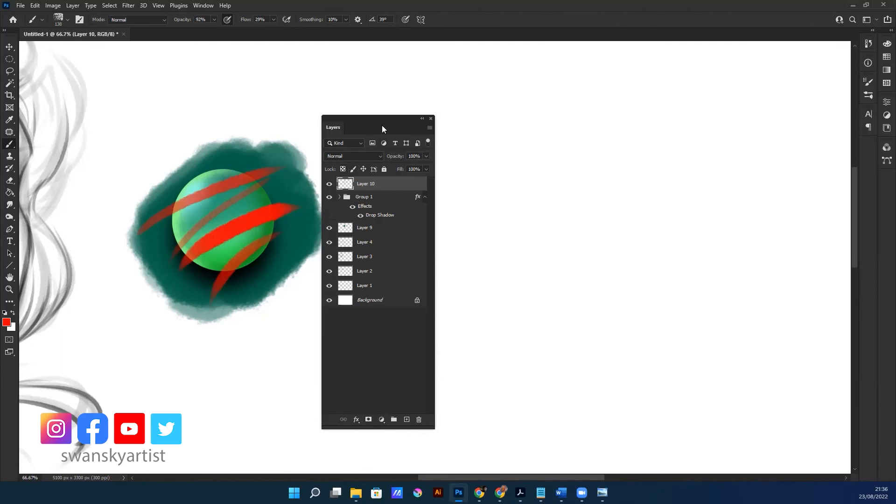
Move Layer 10 into Group 1 above Layer 8 and clip it to the sphere
mouse_move(369, 184)
mouse_down()
mouse_move(365, 220)
mouse_move(364, 190)
mouse_move(344, 185)
mouse_up()
click(340, 182)
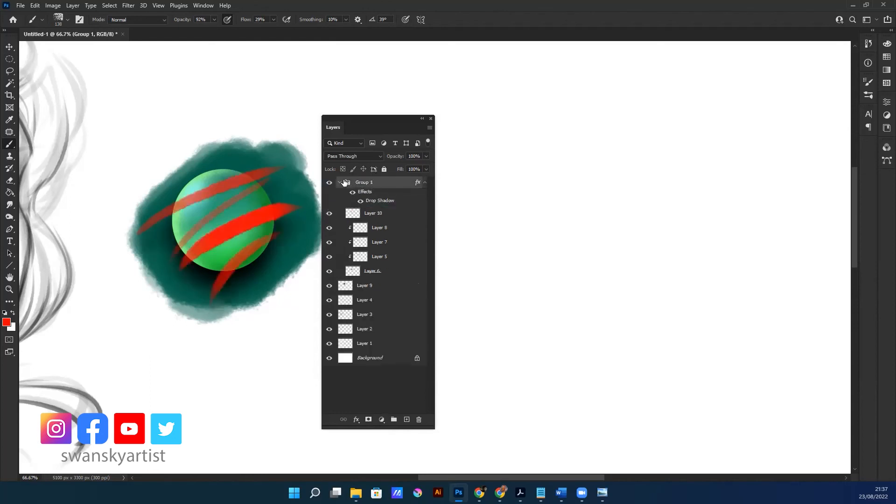
click(369, 214)
click(330, 214)
click(330, 214)
alt+click(353, 220)
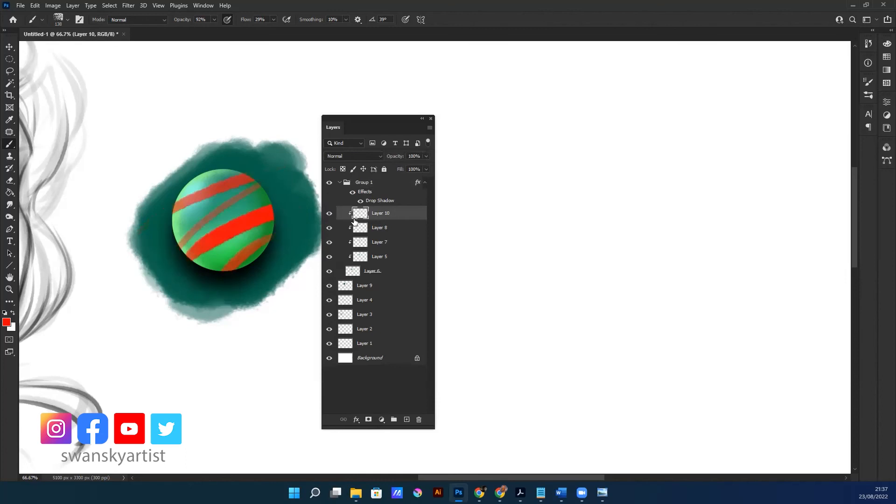
Set Layer 10's blend mode to Multiply and release its clipping mask
click(364, 156)
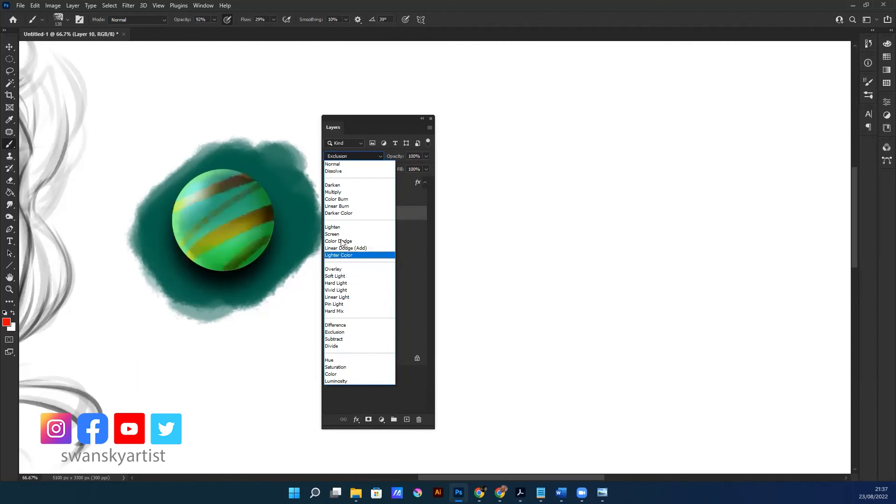
click(341, 193)
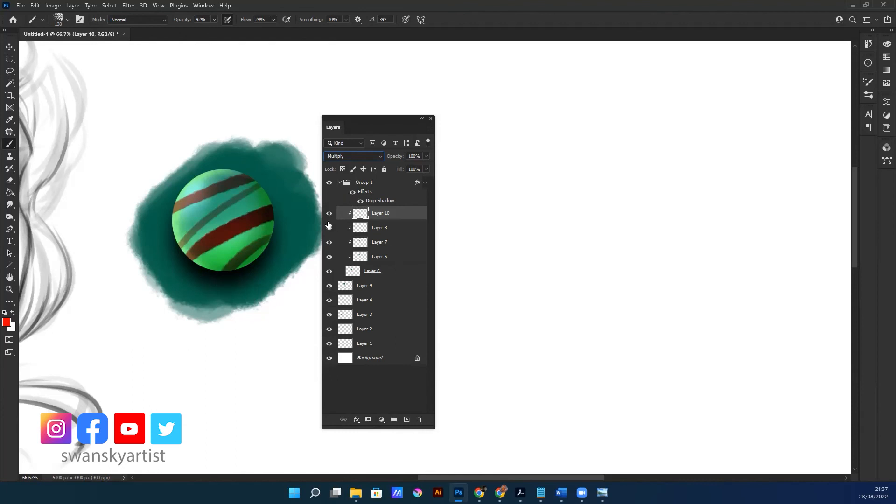
alt+click(354, 220)
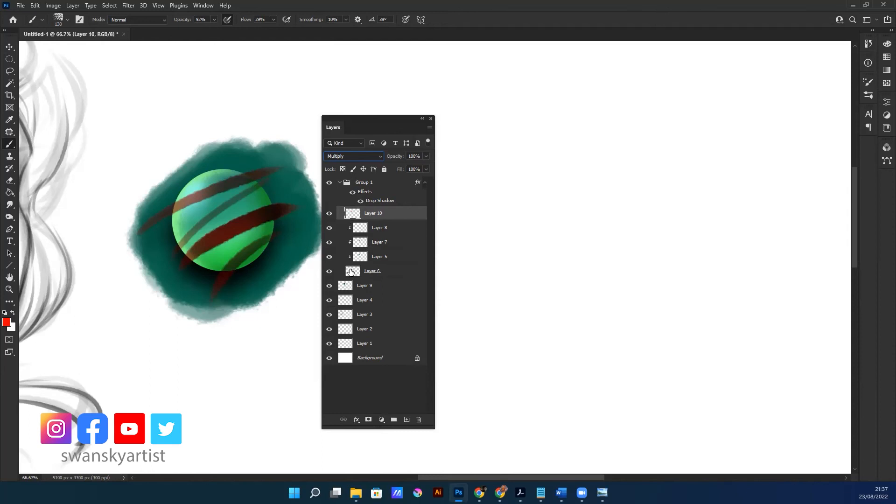
Load the sphere's outline from Layer 6 as a selection and erase Layer 10's stripes outside the sphere, then deselect
ctrl+click(353, 273)
drag(220, 167, 218, 183)
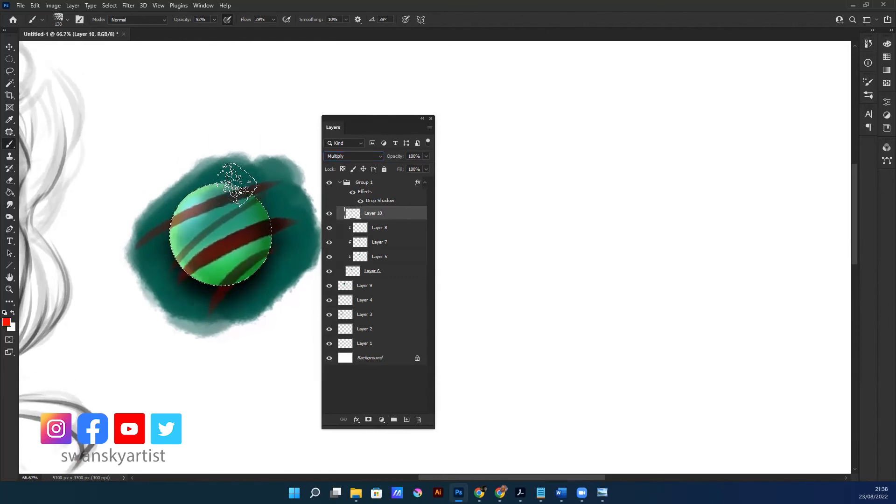
key(e)
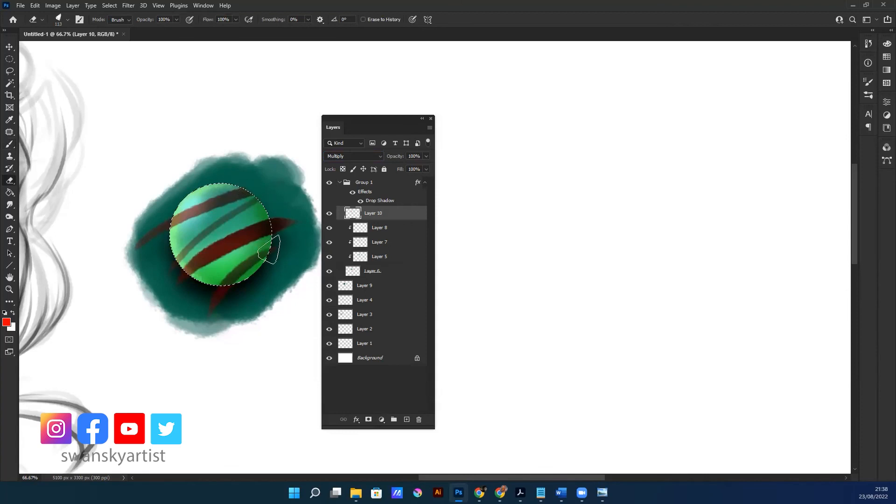
drag(224, 286, 214, 315)
drag(123, 260, 165, 228)
drag(171, 268, 197, 294)
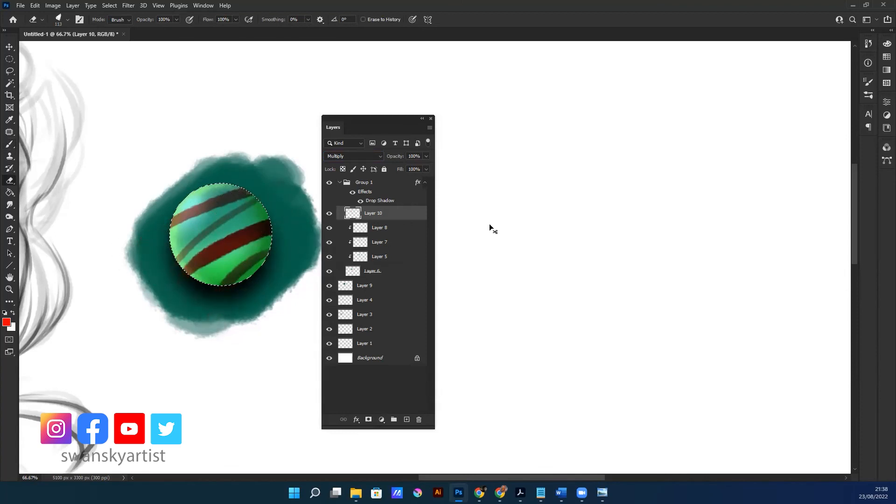
key(ctrl+d)
Add a new layer above Layer 10, clip it to Layer 10 and activate the Brush tool
click(328, 215)
click(405, 420)
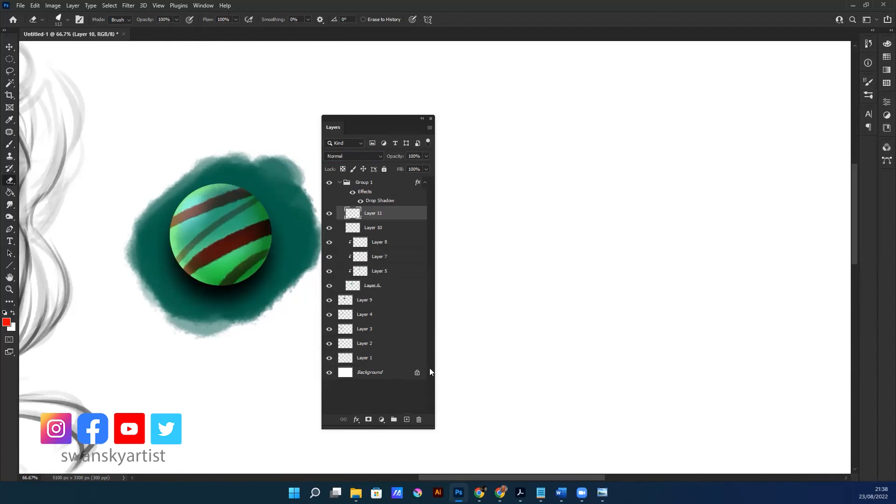
alt+click(342, 221)
key(b)
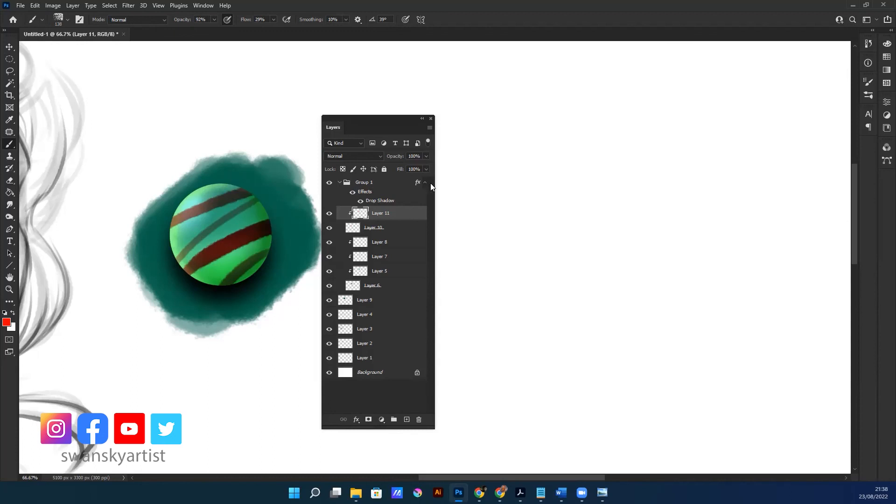
Switch the selection between Layer 10 and Layer 11 and compare Layer 11 hidden and shown
shift+click(359, 227)
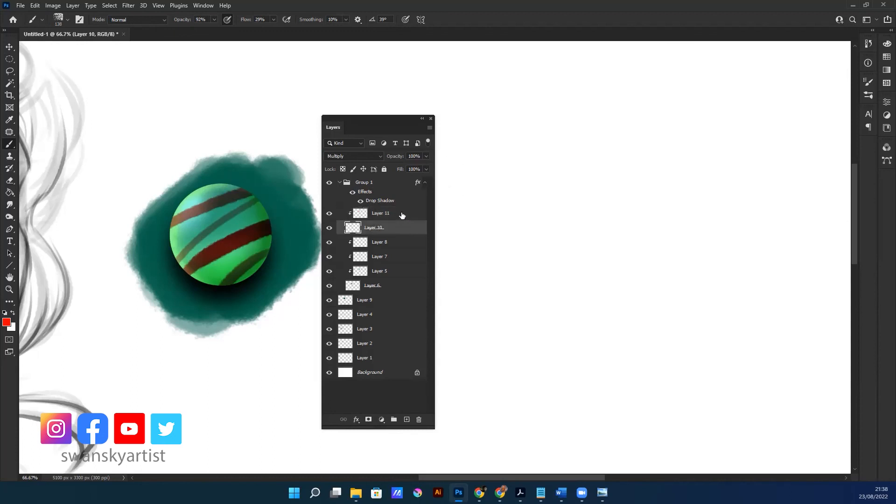
click(388, 230)
click(406, 212)
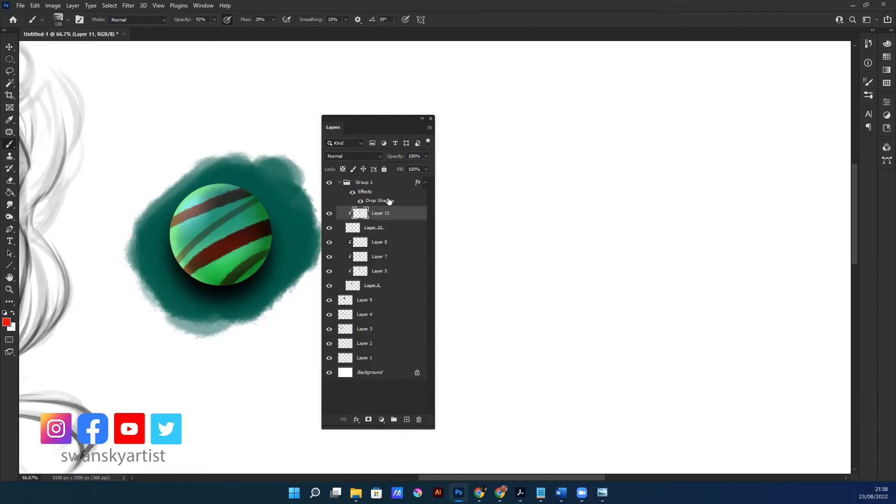
click(329, 214)
click(329, 215)
click(330, 216)
click(331, 216)
Set the foreground colour to light red #ff5e5e
click(7, 322)
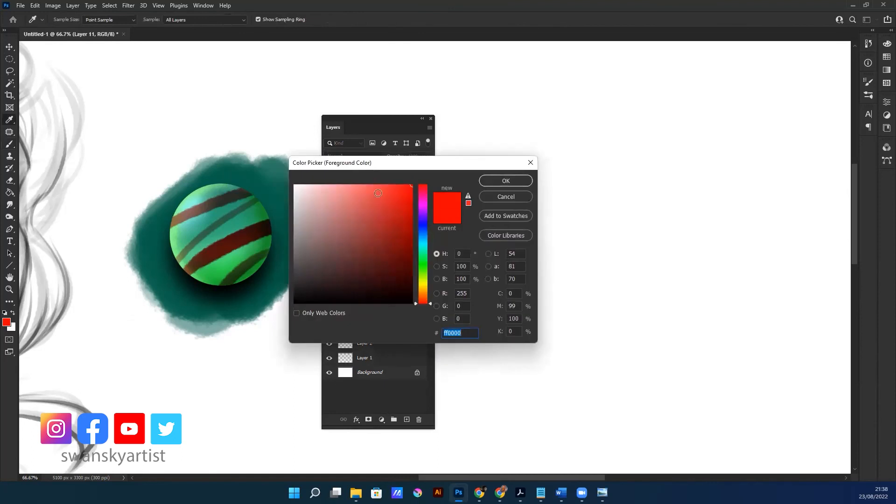
click(369, 185)
click(506, 181)
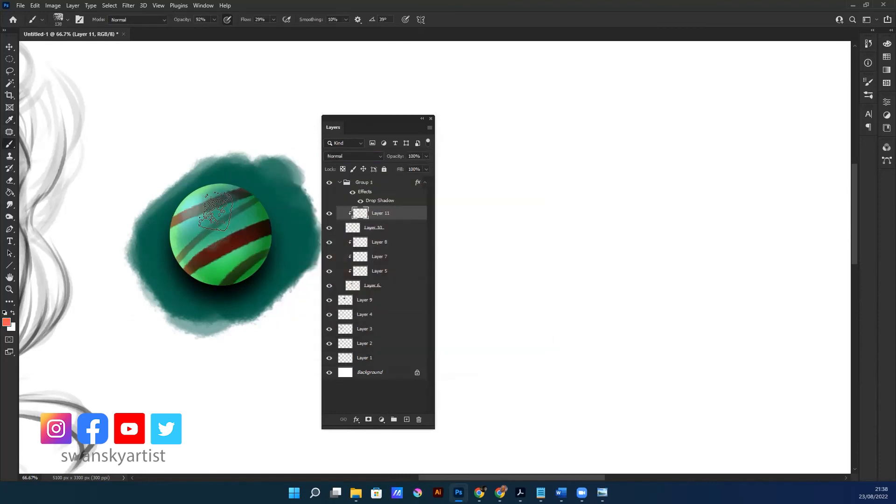
click(6, 322)
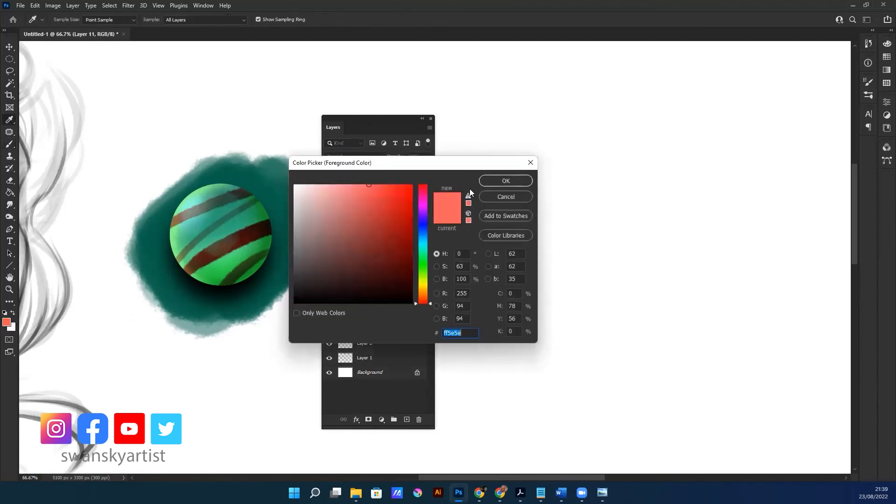
click(506, 180)
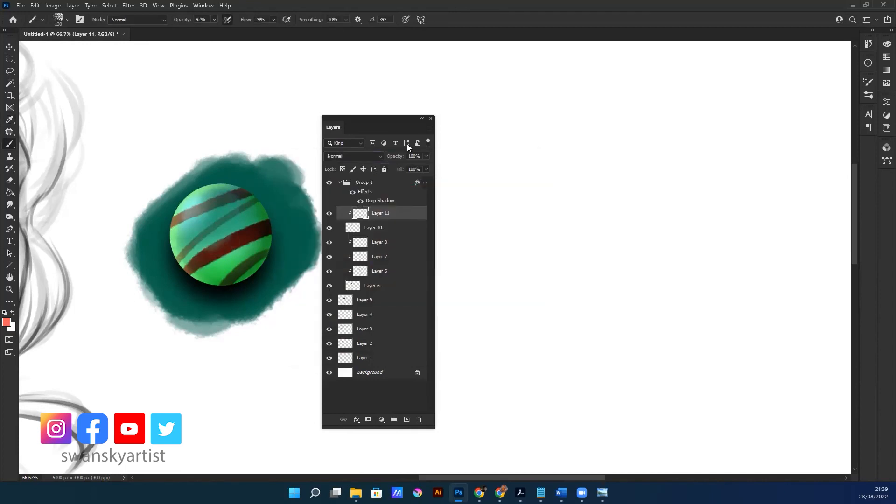
Sample a dark red-brown as the painting colour, select Layer 10 and set its blend mode to Normal
alt+click(282, 221)
click(353, 228)
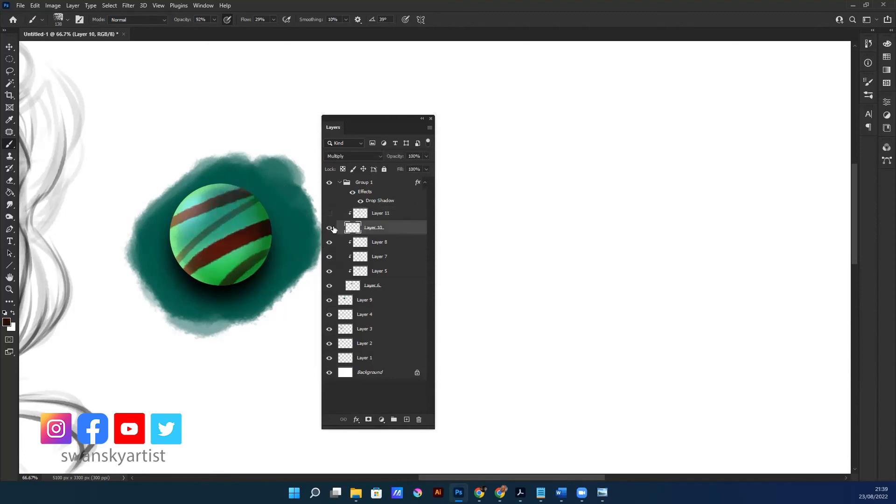
click(354, 156)
click(344, 160)
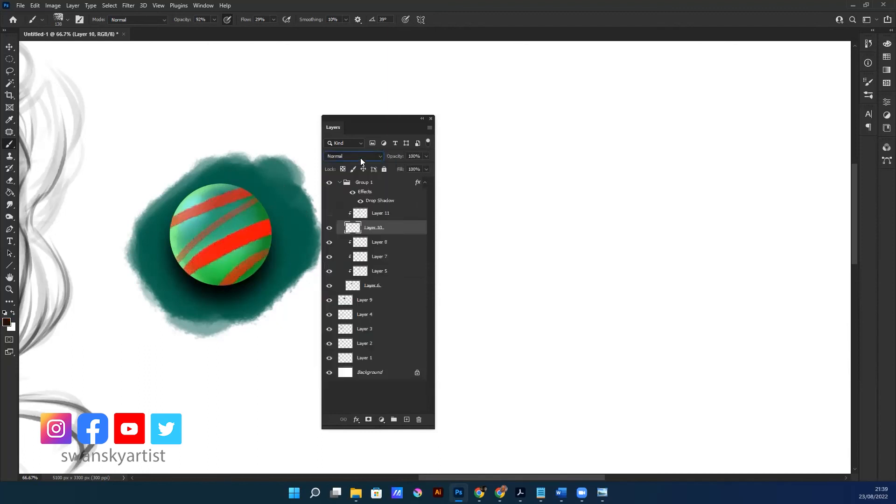
Lock Layer 10's transparent pixels, repaint its stripes dark brown and release the lock
mouse_move(194, 264)
mouse_down()
mouse_move(235, 221)
mouse_move(243, 168)
mouse_move(257, 199)
mouse_move(448, 187)
mouse_move(383, 233)
mouse_move(345, 182)
mouse_up()
key(ctrl+z)
key(/)
mouse_move(205, 263)
mouse_down()
mouse_move(152, 264)
mouse_move(268, 175)
mouse_move(140, 224)
mouse_move(250, 280)
mouse_move(119, 234)
mouse_up()
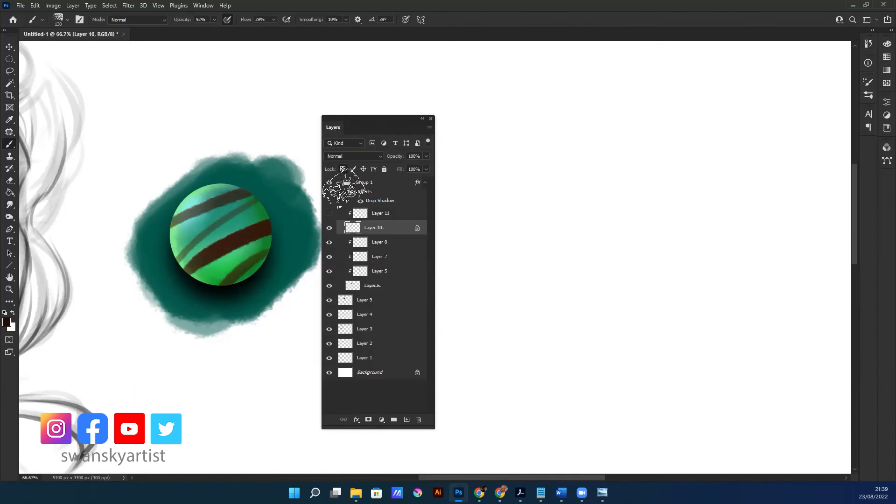
click(343, 169)
Show Layer 11 and blend its red paint into the dark stripe ends with the Smudge and Brush tools
click(375, 213)
click(330, 213)
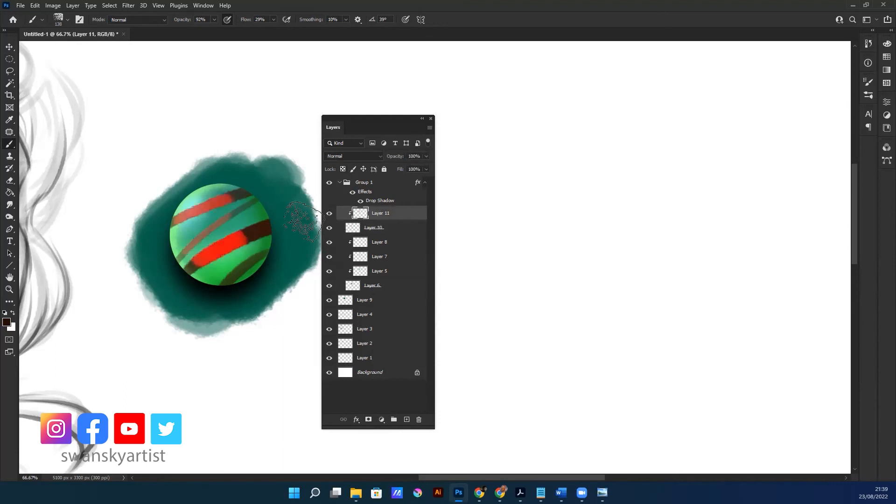
key(r)
key(b)
alt+click(219, 244)
key(r)
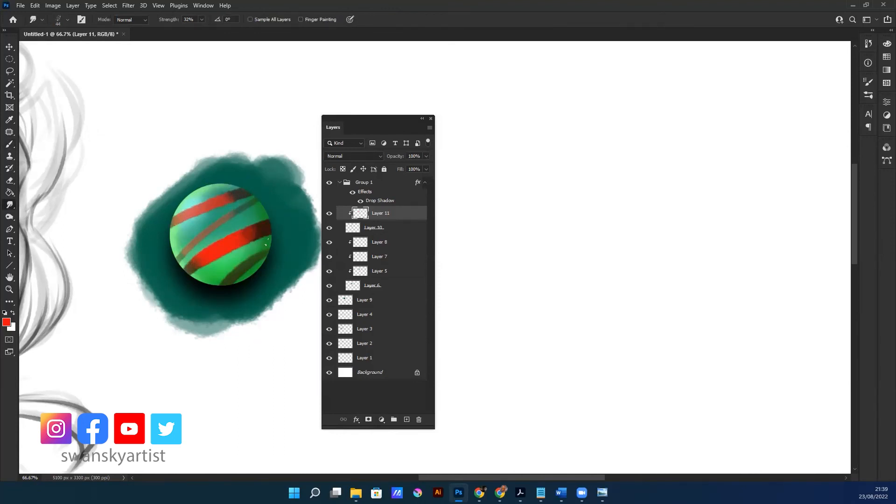
key(b)
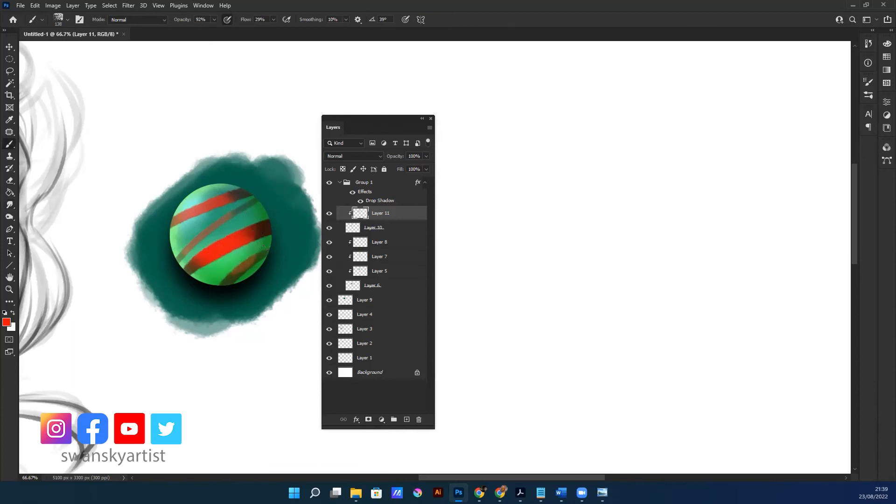
key(r)
Try a dark brown stroke on Layer 10 and undo it, lock the layer's transparent pixels, and reselect Layer 11
click(351, 230)
key(b)
alt+click(264, 228)
drag(269, 230, 272, 227)
key(ctrl+z)
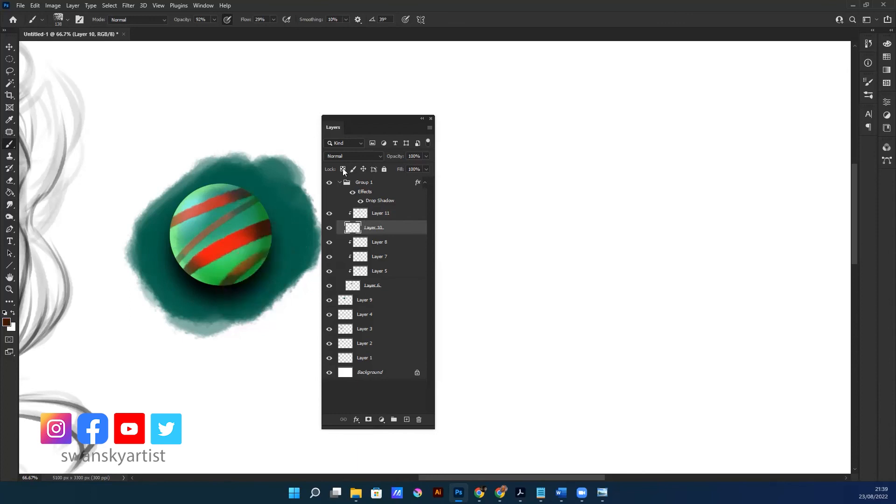
click(344, 169)
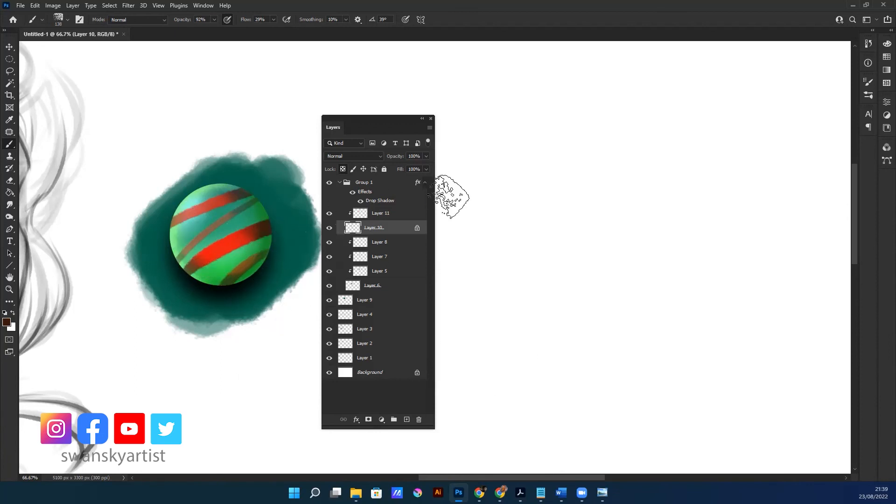
click(385, 213)
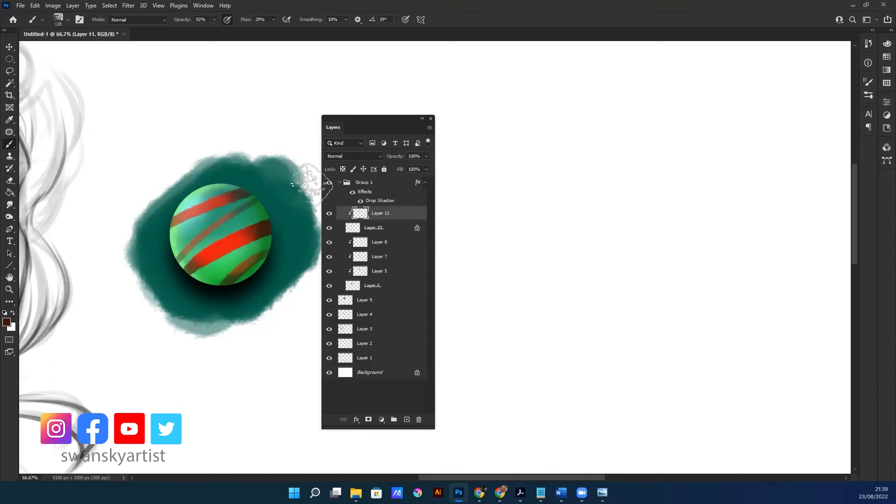
Select Group 1 together with Layer 9 and move the sphere and its backdrop away from the portrait towards the canvas's upper right
scroll(265, 226, down, 5)
key(v)
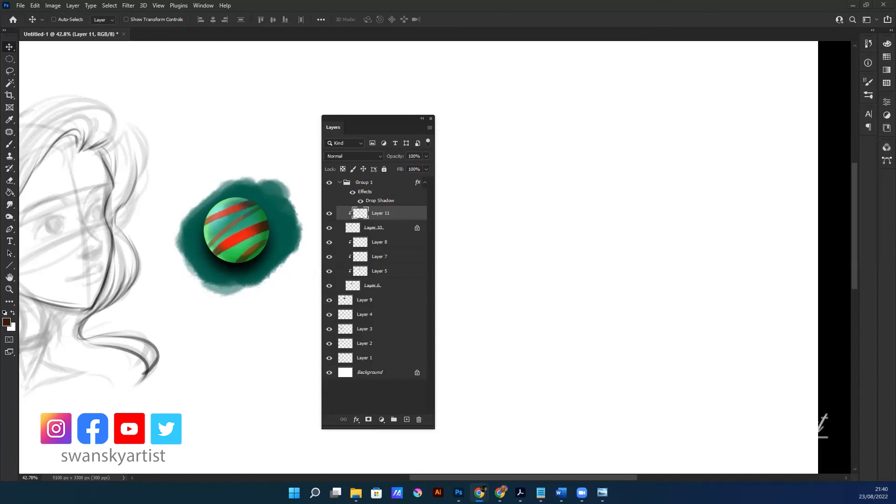
click(268, 150)
mouse_move(175, 260)
mouse_down()
mouse_move(224, 254)
mouse_move(181, 257)
mouse_up()
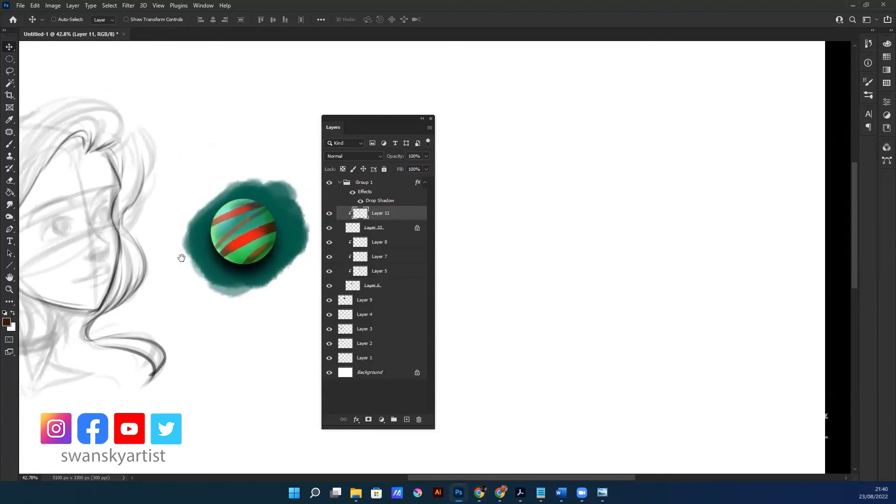
click(364, 183)
mouse_move(259, 274)
mouse_down()
mouse_move(270, 271)
mouse_move(258, 274)
mouse_up()
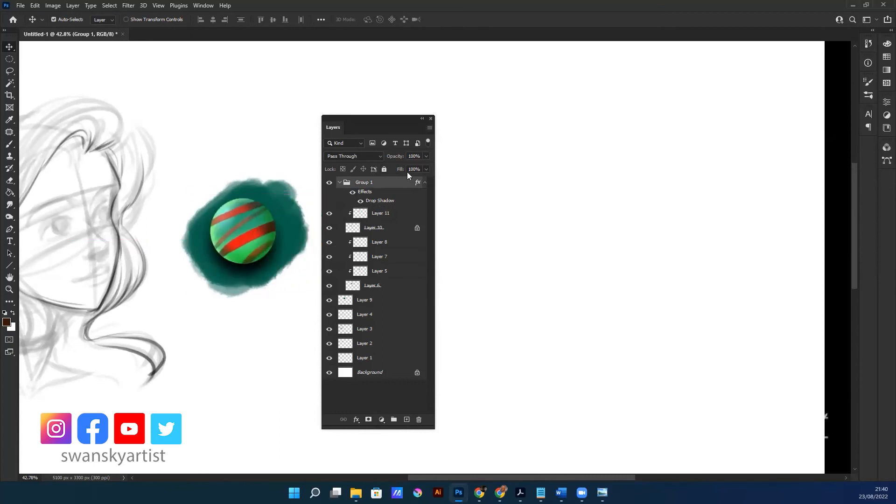
click(368, 298)
drag(241, 261, 548, 126)
alt+click(236, 262)
alt+click(236, 261)
Place the Layers panel between the portrait and the sphere and collapse Group 1
drag(232, 306, 326, 264)
drag(218, 236, 226, 342)
drag(405, 119, 567, 99)
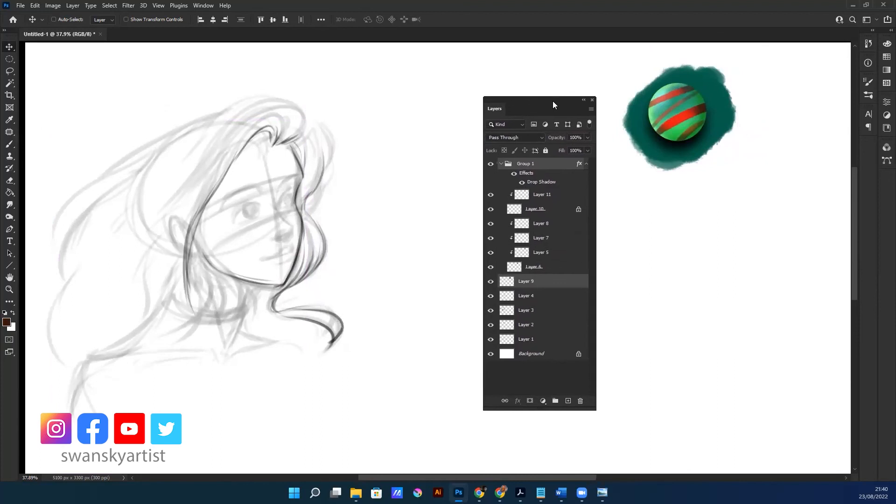
scroll(448, 254, left, 1)
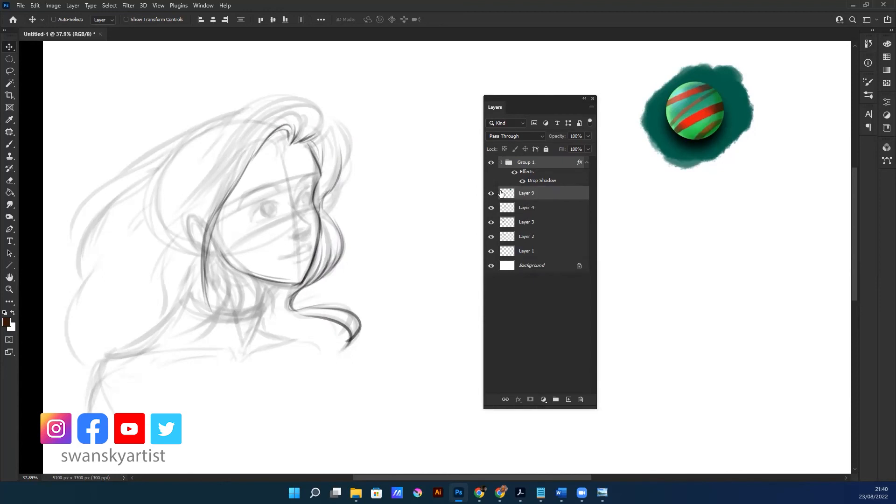
Draw the portrait's full line art on Layer 4, hide Layers 1 to 3 and open Liquify to adjust the drawing
click(491, 207)
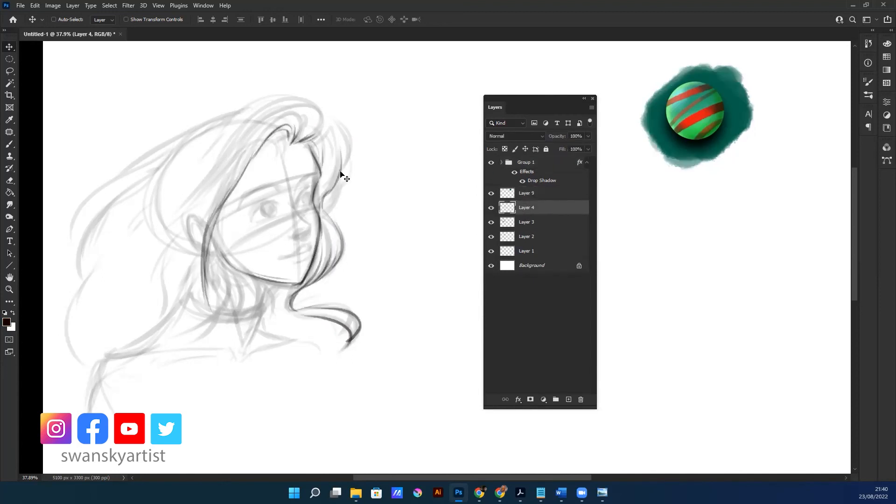
drag(275, 284, 326, 263)
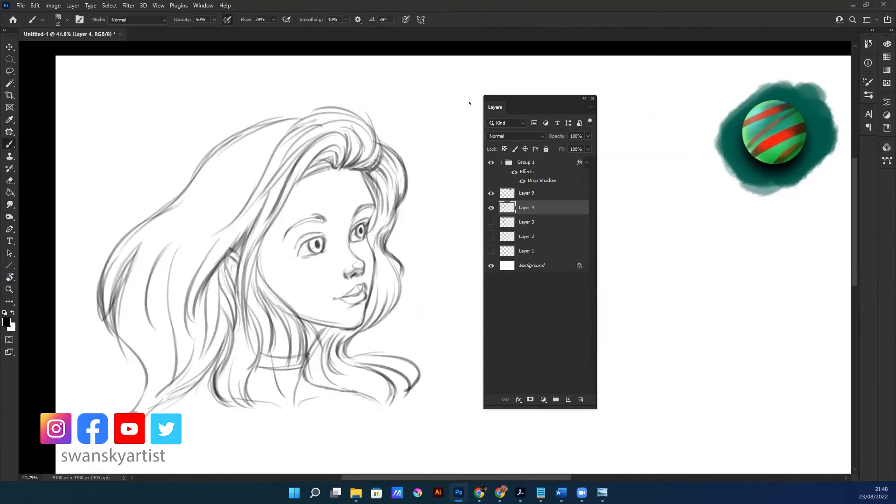
click(128, 6)
click(211, 98)
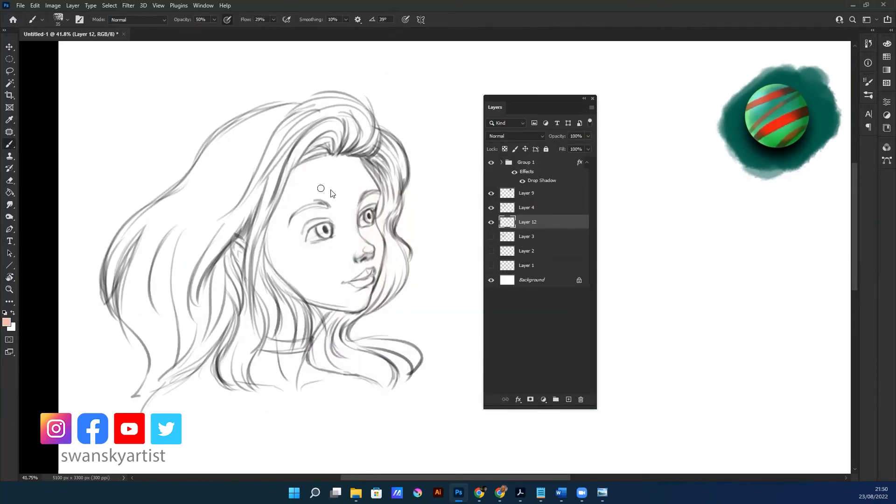
Paint the face and neck salmon pink and the hair golden and reddish brown on Layer 12, beneath the line art
mouse_move(320, 188)
mouse_down()
mouse_move(330, 274)
mouse_move(314, 247)
mouse_up()
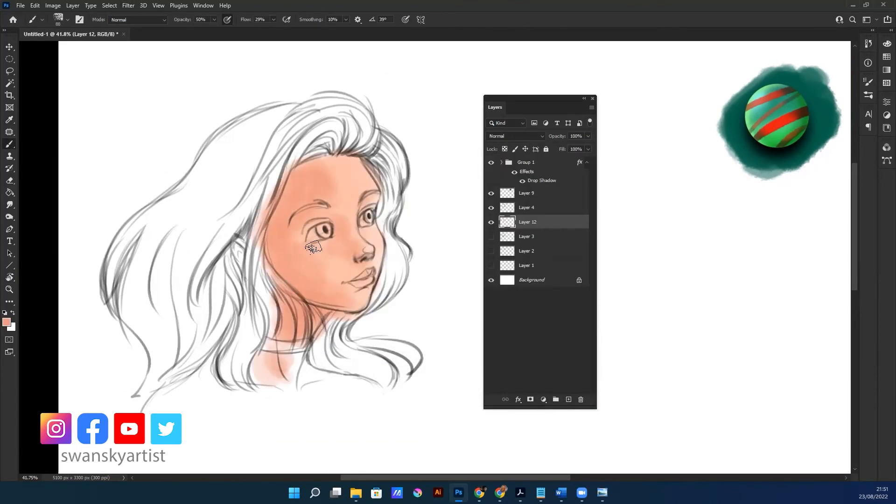
click(7, 322)
click(424, 300)
click(506, 180)
drag(154, 210, 140, 322)
drag(299, 149, 366, 117)
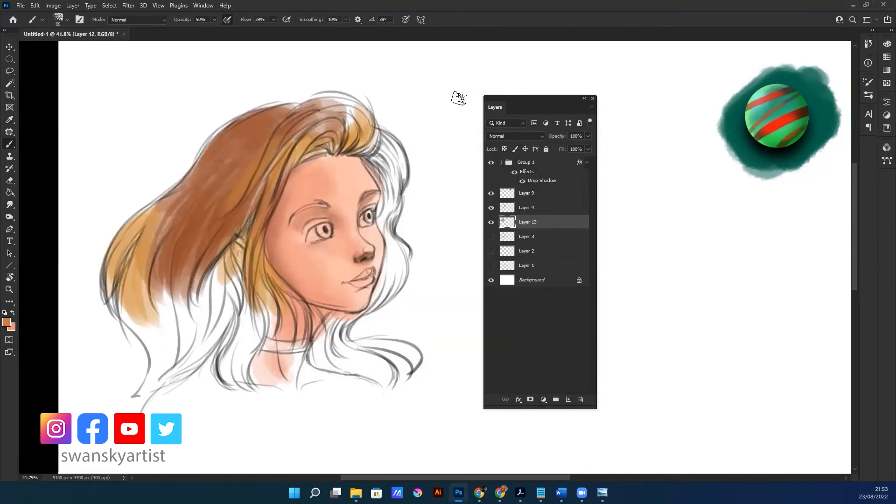
Deepen the reddish-brown hair and fill the crown and the locks beyond the face with golden orange
drag(280, 121, 187, 233)
click(7, 322)
click(412, 191)
click(506, 181)
drag(310, 101, 373, 135)
drag(392, 140, 396, 284)
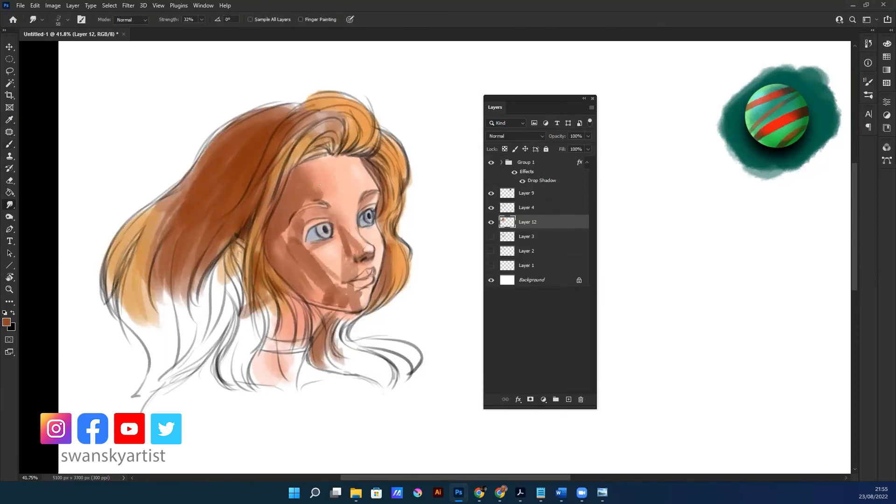
Choose a coral red and paint the lips on Layer 12
click(7, 322)
click(393, 201)
click(506, 181)
drag(354, 282, 373, 275)
Choose teal tones and paint the irises of both eyes on Layer 12
scroll(374, 279, up, 2)
click(7, 322)
click(506, 181)
mouse_move(289, 196)
mouse_down()
mouse_move(300, 201)
mouse_move(285, 196)
mouse_up()
click(7, 322)
click(506, 181)
scroll(335, 185, up, 2)
drag(377, 169, 383, 166)
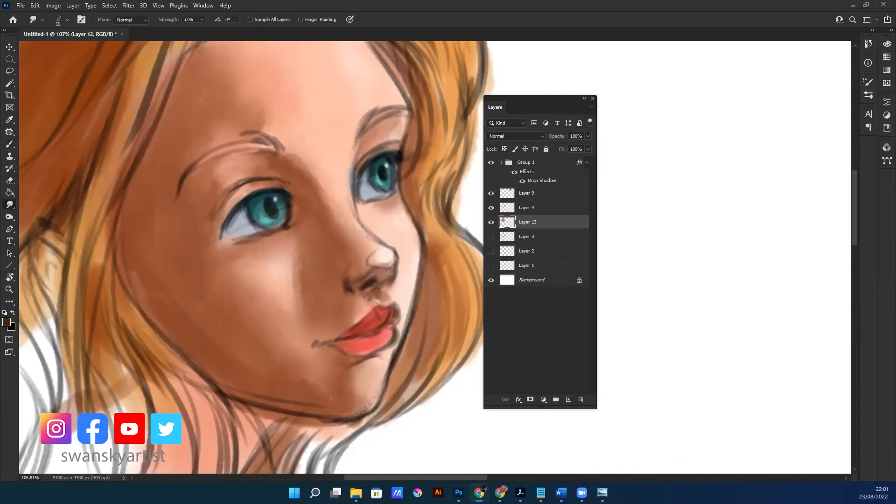
Paint the eyebrows and eyelids and build up the orange hair beyond the face with the Brush tool
key(b)
scroll(327, 233, down, 2)
drag(229, 216, 285, 196)
drag(274, 248, 297, 282)
mouse_move(315, 93)
mouse_down()
mouse_move(374, 135)
mouse_move(411, 261)
mouse_up()
drag(285, 142, 304, 148)
Fill the long hair behind the head and the curl over the shoulder with orange tones
scroll(304, 148, down, 2)
drag(276, 373, 301, 410)
scroll(280, 261, down, 1)
drag(126, 252, 95, 338)
scroll(233, 261, up, 1)
drag(180, 346, 154, 395)
drag(322, 345, 385, 404)
Refine the shading around the eyes and paint a dark teal choker around the neck
scroll(378, 203, up, 3)
alt+click(339, 200)
drag(331, 217, 327, 245)
scroll(350, 330, down, 2)
alt+click(302, 211)
drag(210, 376, 280, 374)
Paint the lower hair and the strands beside the neck in orange and brown tones
scroll(258, 383, up, 4)
drag(177, 326, 254, 413)
scroll(268, 397, down, 4)
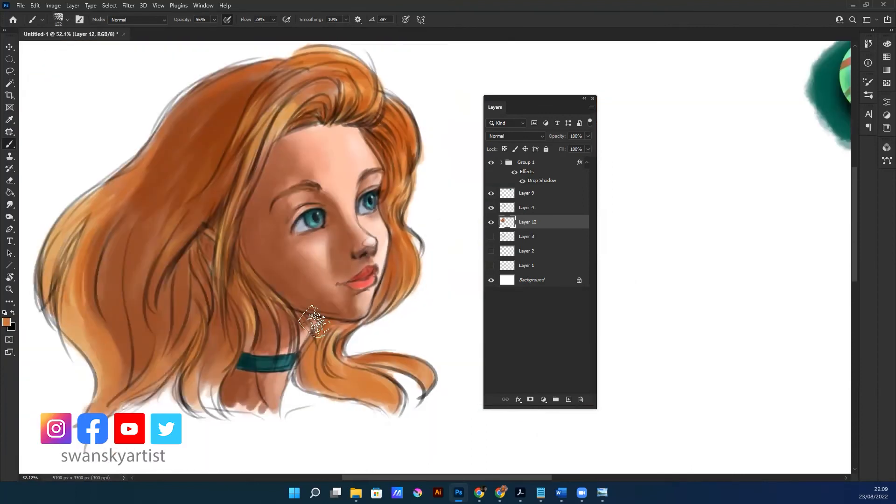
scroll(339, 395, up, 2)
drag(220, 303, 200, 349)
scroll(285, 390, down, 2)
scroll(297, 248, down, 1)
Add a new layer above Layer 3 and paint a bright green glow behind the head
click(527, 237)
click(568, 400)
drag(122, 299, 118, 254)
drag(182, 158, 397, 154)
Choose a deep blue and paint a broad ring of background around the green glow on Layer 13
click(7, 322)
click(384, 244)
click(506, 180)
drag(364, 61, 448, 298)
drag(400, 170, 464, 280)
Paint a dark teal top over the shoulders on Layer 13 and soften its edges with the Smudge tool
alt+click(226, 310)
drag(112, 364, 299, 359)
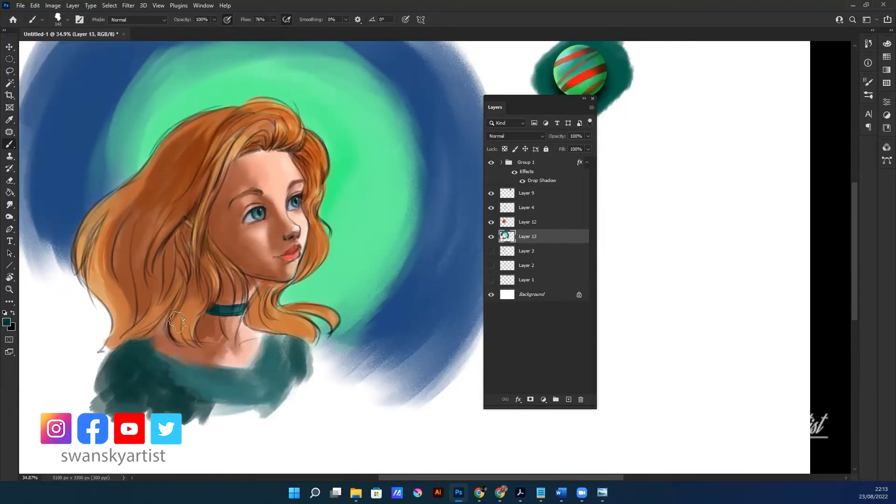
click(10, 204)
drag(134, 348, 98, 367)
scroll(201, 333, down, 1)
scroll(228, 279, up, 3)
Add a new layer above Layer 4 and paint pale rim highlights along the nose, lips and chin
click(527, 208)
click(569, 400)
scroll(229, 234, up, 1)
click(7, 322)
right_click(318, 167)
click(554, 432)
drag(285, 245, 298, 312)
Paint fine golden highlight strands along the shoulder curl and the outer hair on Layer 14
scroll(374, 91, down, 2)
mouse_move(360, 242)
mouse_down()
mouse_move(367, 270)
mouse_move(352, 228)
mouse_up()
drag(348, 329, 359, 385)
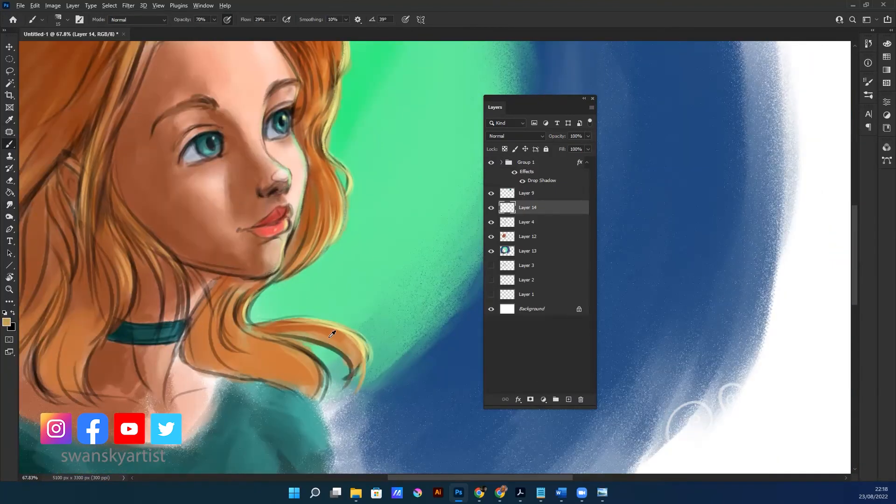
scroll(317, 305, down, 5)
drag(88, 299, 111, 338)
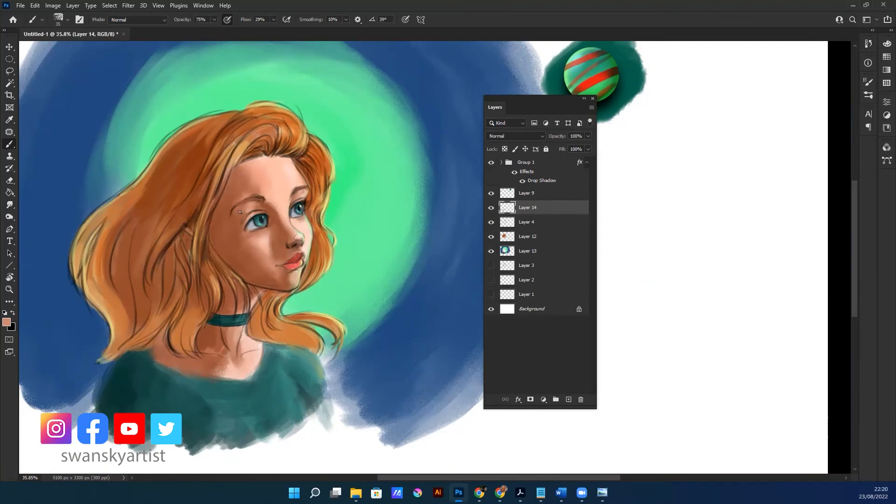
scroll(286, 197, up, 7)
scroll(322, 205, down, 1)
Refine the skin and hair colours around the face on Layer 12 with a small brown brush
click(528, 236)
scroll(301, 266, down, 4)
scroll(300, 268, up, 3)
scroll(228, 320, down, 4)
scroll(280, 187, down, 3)
scroll(216, 206, up, 2)
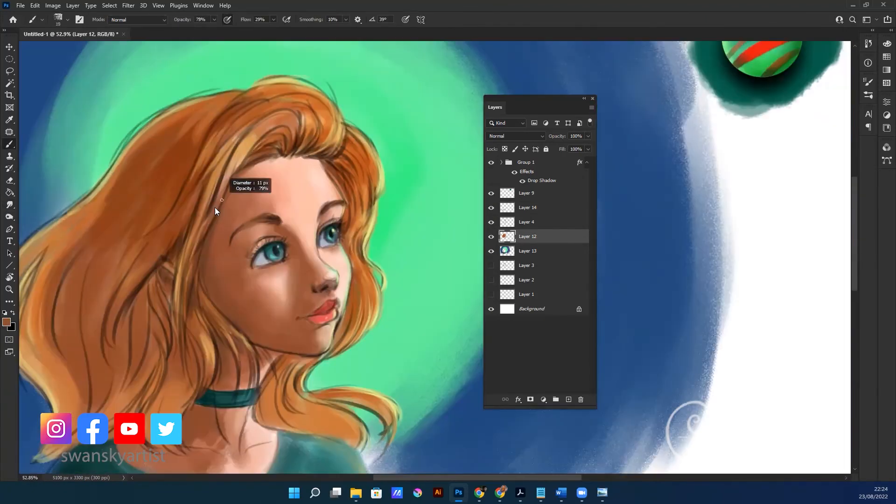
scroll(327, 280, up, 3)
Touch up the highlights on Layer 14 and brighten the green background glow on Layer 13
click(527, 208)
click(527, 251)
scroll(354, 290, down, 5)
Add a new layer above Layer 12, set it to Color Dodge and paint glowing yellow highlights in the hair
click(528, 236)
click(568, 399)
scroll(323, 258, up, 6)
click(516, 137)
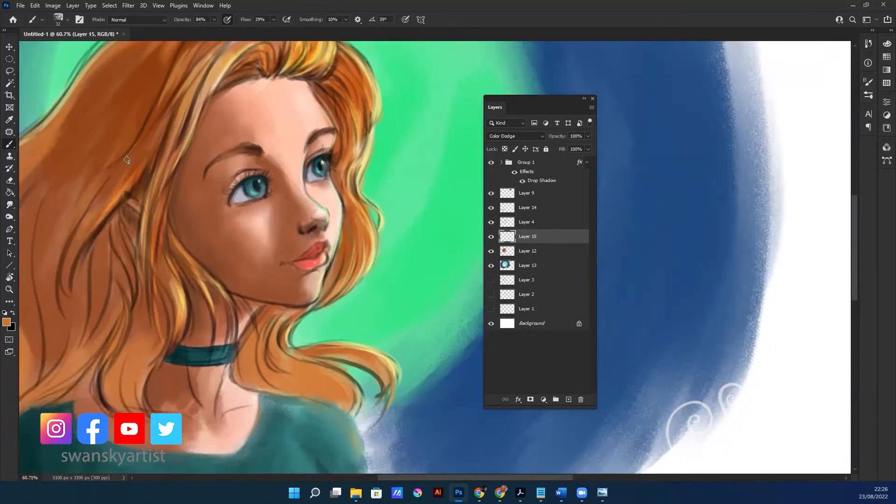
Smudge the glowing hair highlights on Layer 15 and continue painting the portrait on Layer 12
click(9, 205)
scroll(299, 280, down, 3)
click(527, 251)
key(b)
scroll(307, 309, down, 3)
Adjust the shape of Layer 4's line art with the Liquify filter and apply it
click(527, 223)
scroll(299, 262, up, 4)
key(ctrl+shift+x)
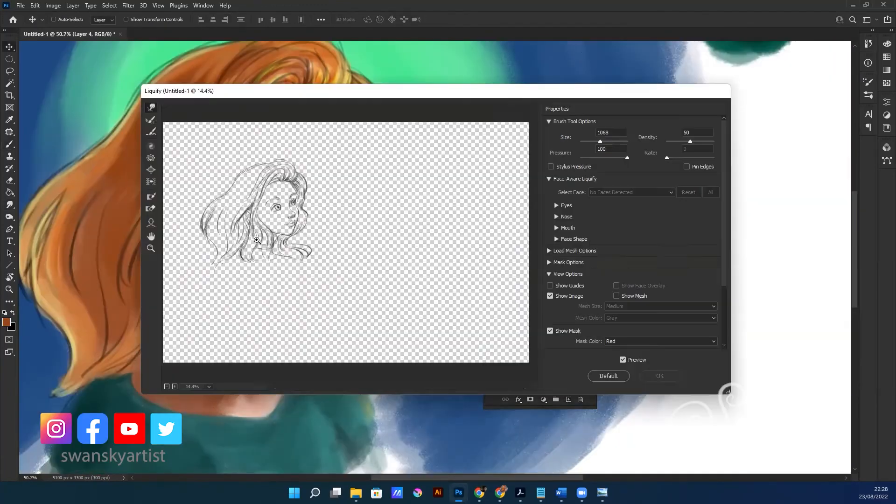
click(662, 375)
Add a new layer above Layer 12 and paint reddish-brown shading and tan strands through the lower hair
click(528, 251)
key(b)
scroll(354, 224, up, 3)
scroll(350, 244, down, 4)
click(568, 400)
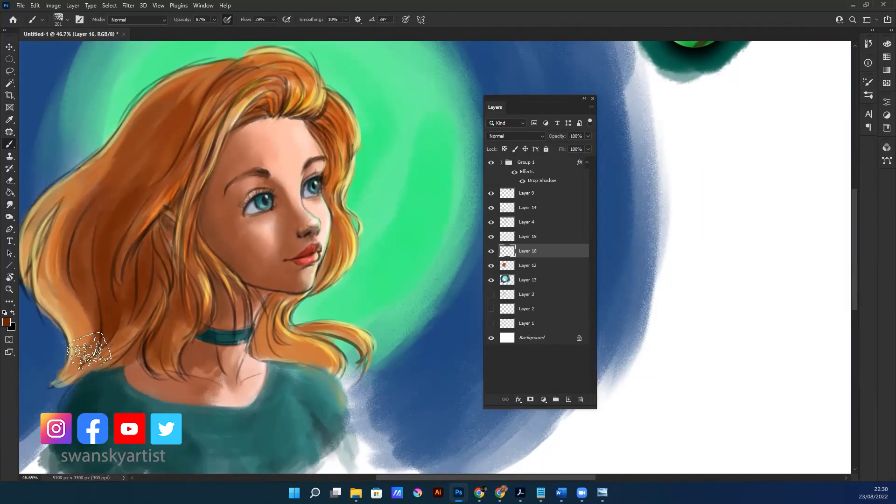
scroll(264, 298, down, 4)
key(b)
scroll(186, 261, up, 3)
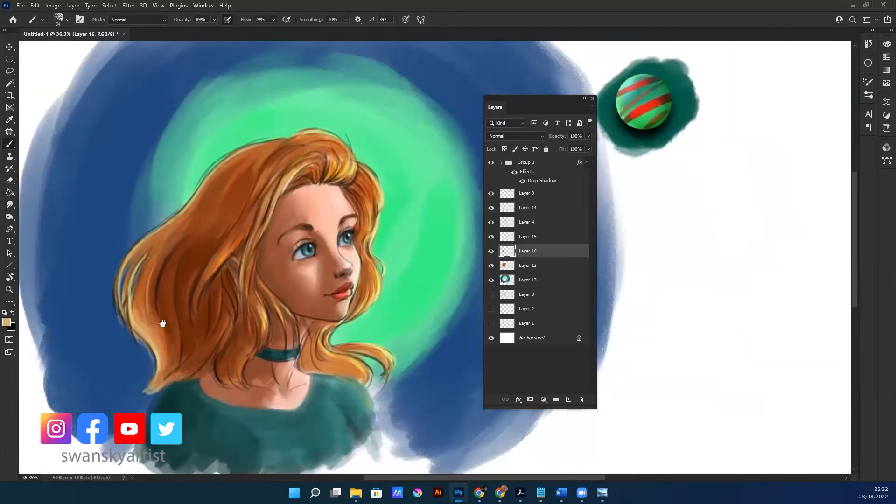
Smudge the hair strands on Layer 16 and paint fine brown and golden strands over the hair on Layer 14
scroll(355, 271, up, 4)
click(10, 205)
click(528, 208)
key(b)
scroll(187, 308, up, 3)
scroll(196, 262, down, 3)
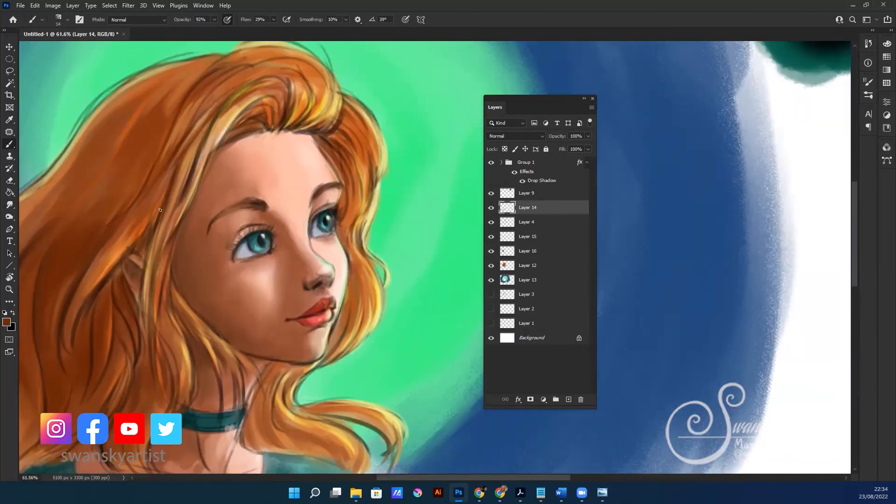
scroll(157, 327, down, 1)
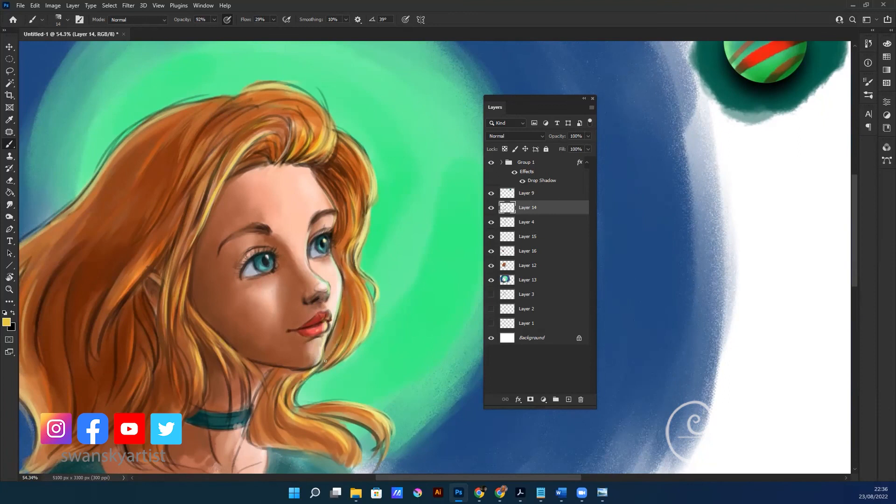
Continue painting the portrait on Layer 12 with the Brush, using a muted grey-teal foreground colour
scroll(320, 249, up, 5)
alt+click(271, 199)
key(b)
scroll(141, 223, down, 4)
scroll(234, 233, down, 2)
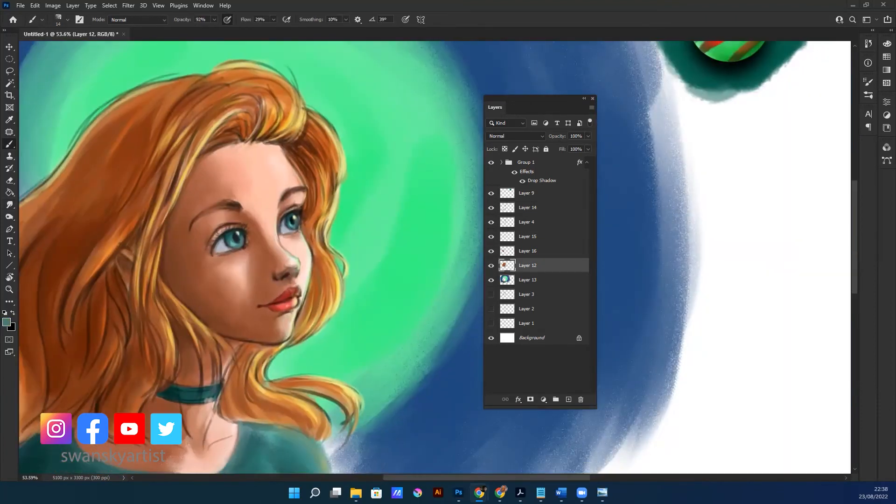
Add a Hue/Saturation adjustment layer and a Levels adjustment layer above Layer 14, and reselect Layer 12
click(887, 115)
click(765, 131)
click(782, 119)
click(528, 294)
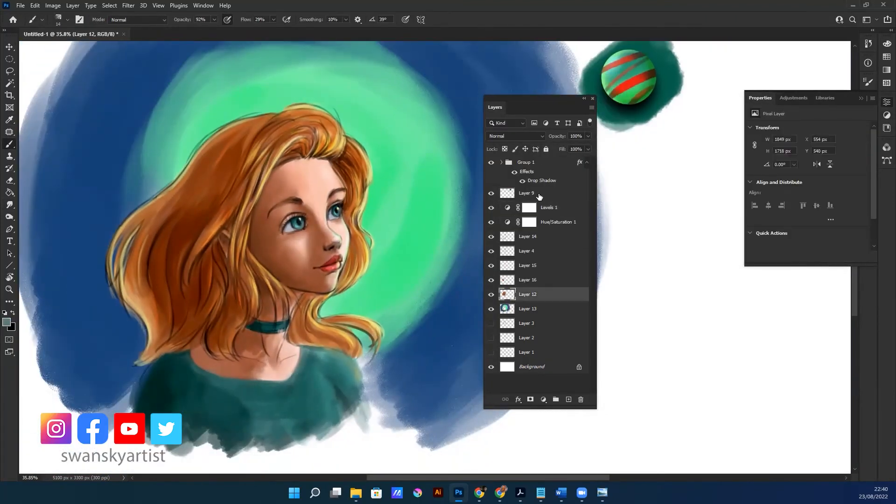